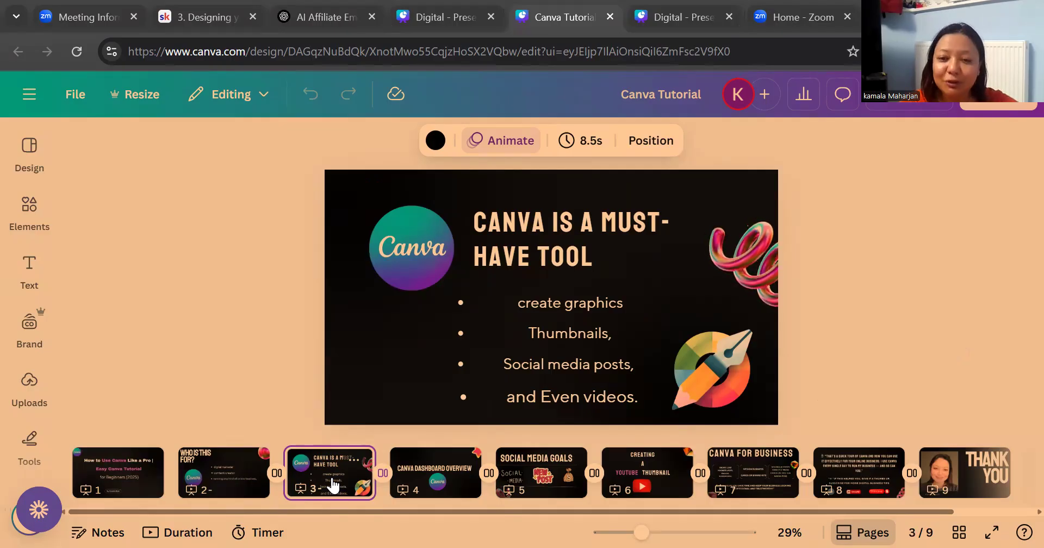
# - Show the Canva Dashboard Overview slide, and go from the presentation to the Canva home page
pyautogui.click(428, 476)
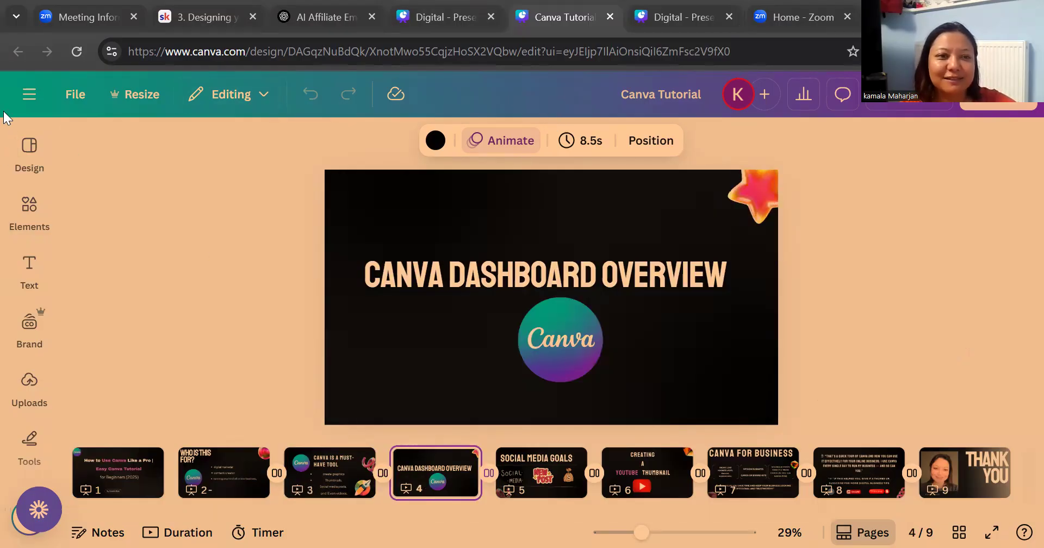
pyautogui.click(22, 98)
pyautogui.click(37, 98)
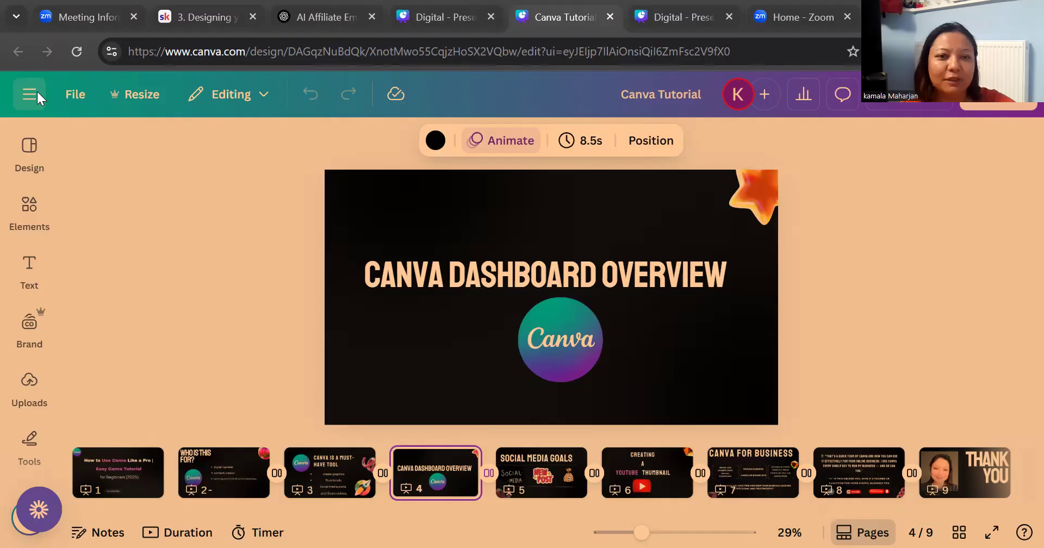
pyautogui.click(38, 94)
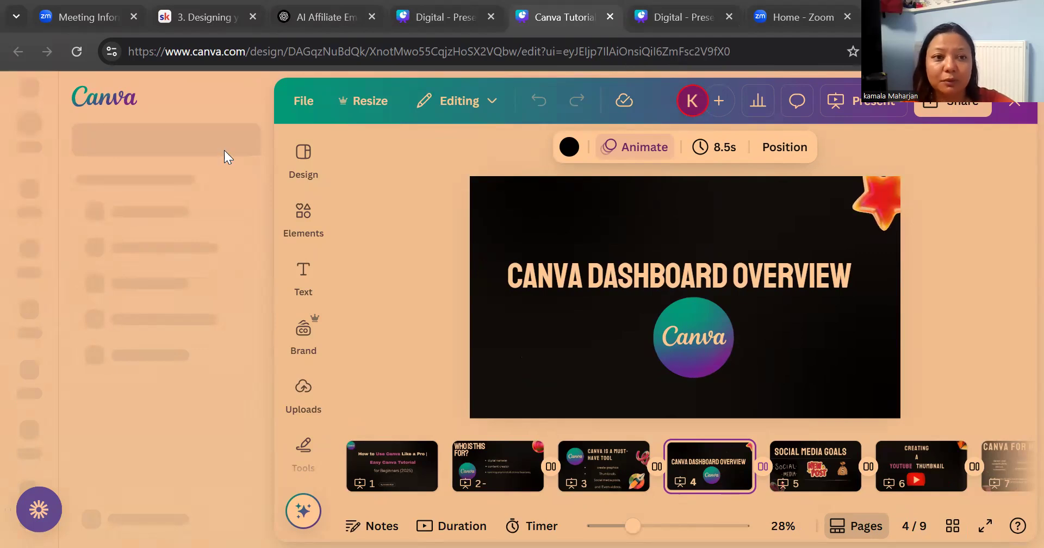
pyautogui.moveTo(23, 218)
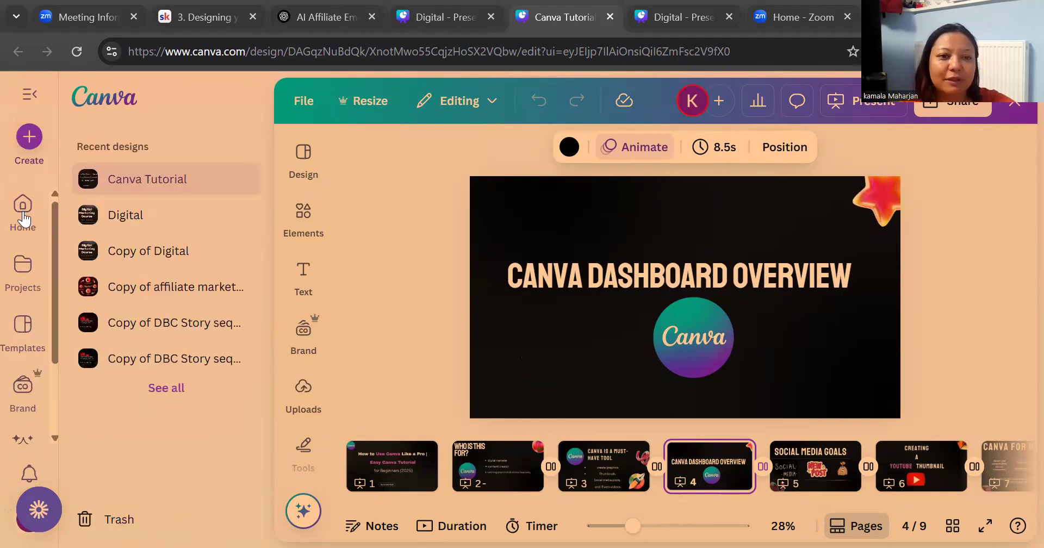
pyautogui.click(23, 214)
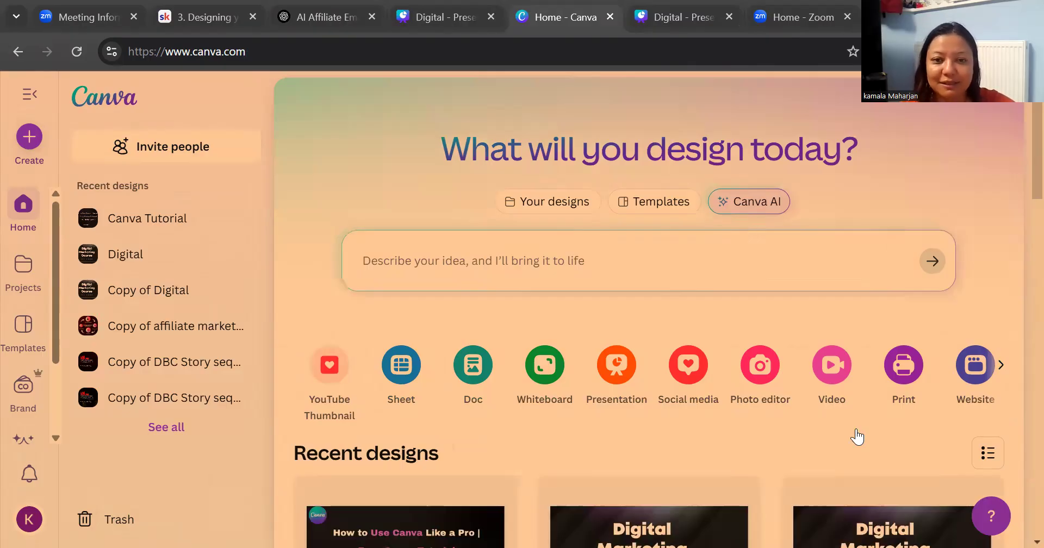
# - Look through the recent designs on the home page
pyautogui.scroll(-3, 857, 437)
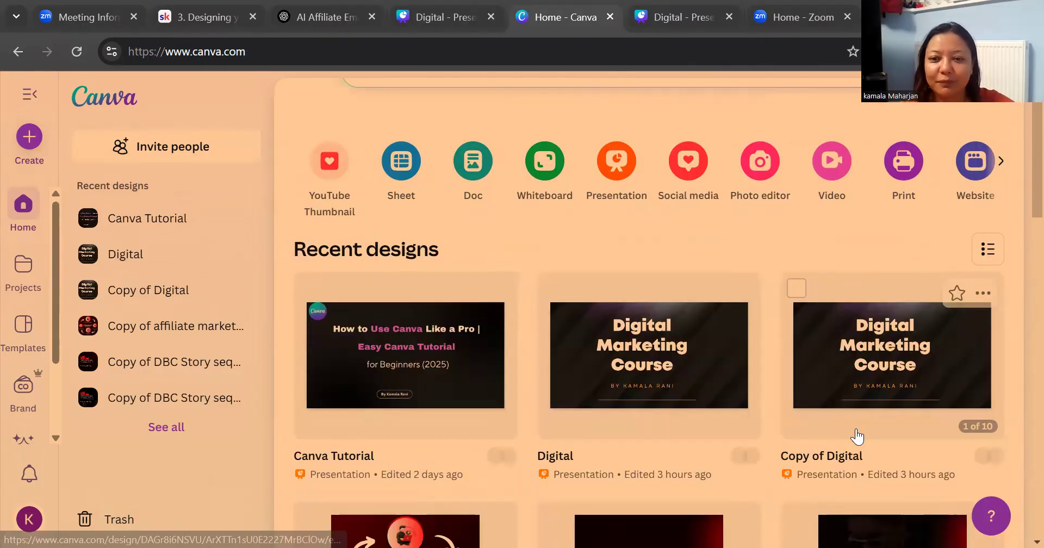
pyautogui.scroll(-8, 857, 436)
pyautogui.scroll(-1, 857, 437)
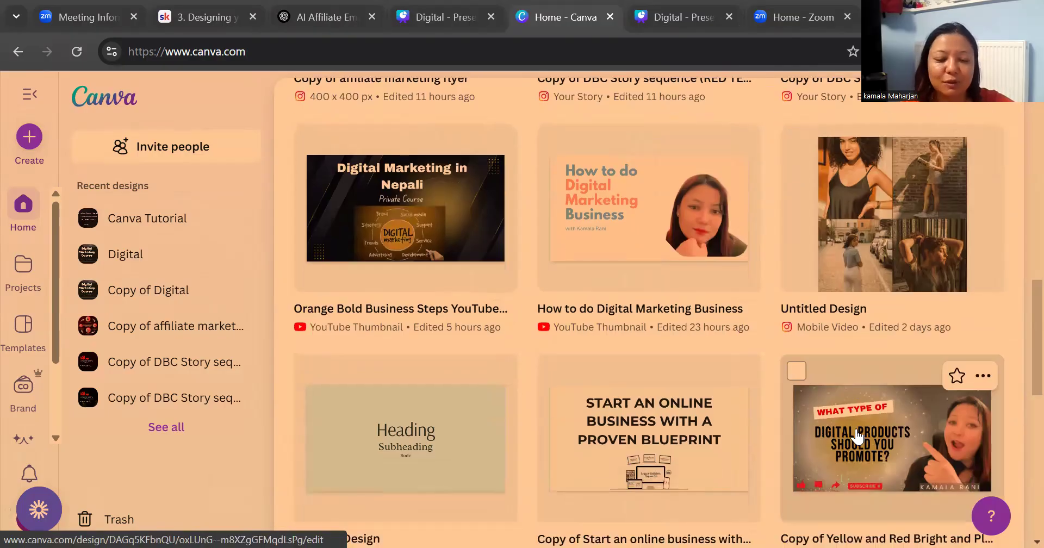
pyautogui.scroll(10, 857, 437)
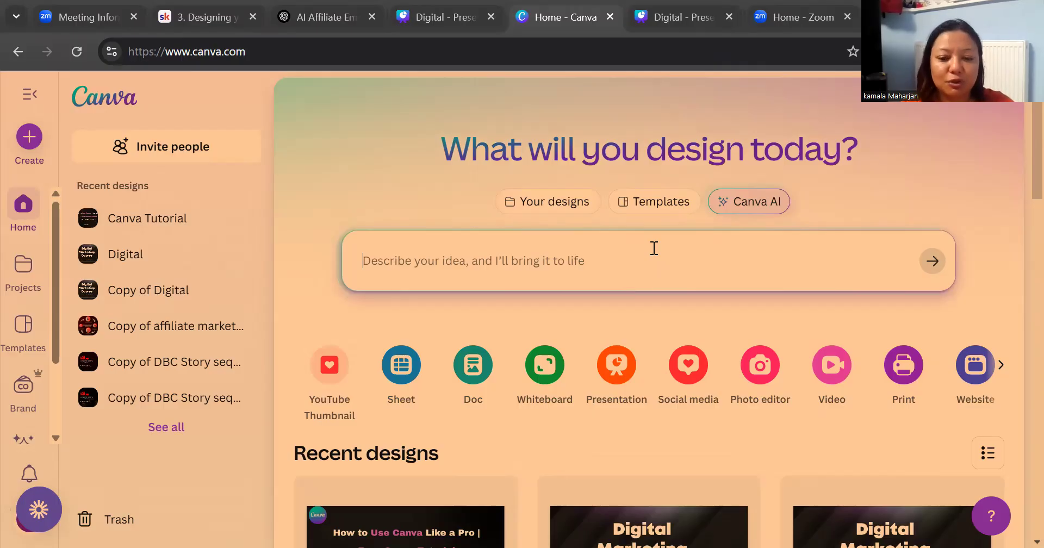
# - Send Canva AI the prompt "YOutube thumnail" from the home page
pyautogui.write('YOu')
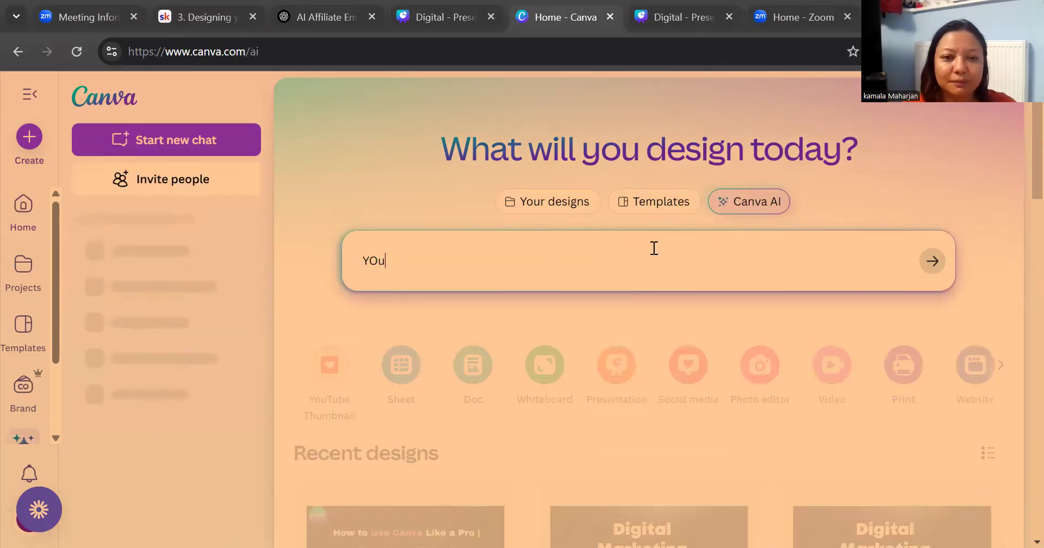
pyautogui.write('tube')
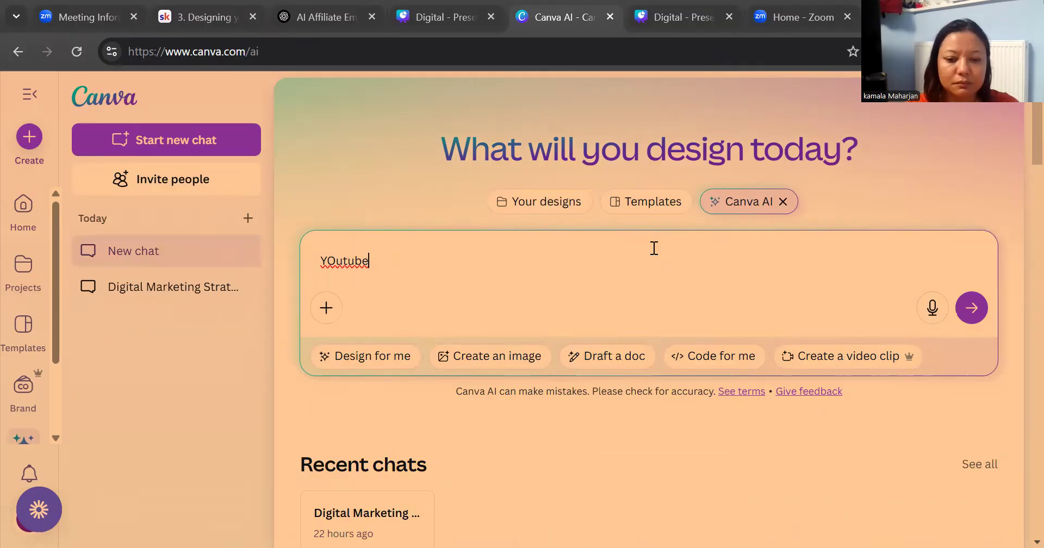
pyautogui.write(' thumnial')
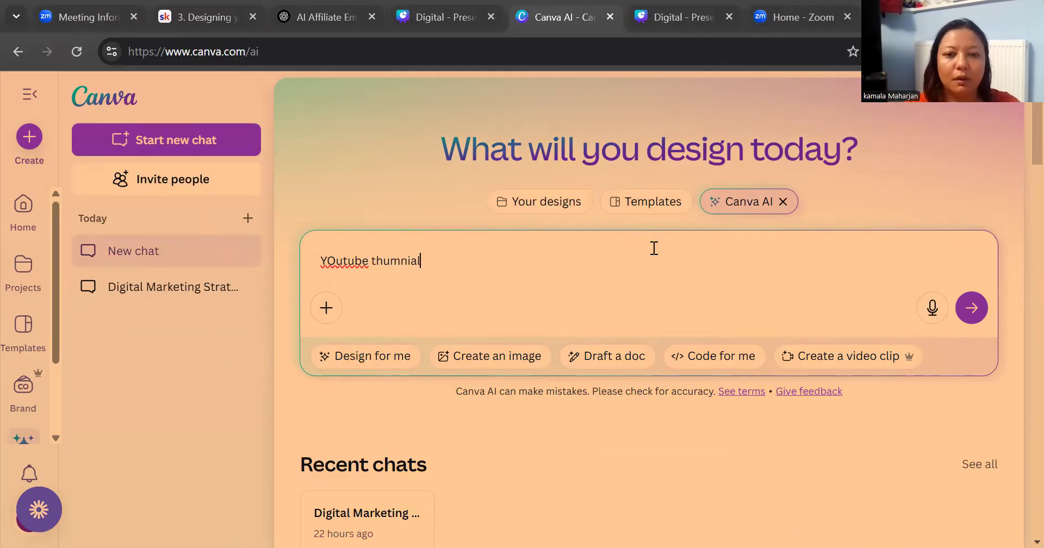
pyautogui.press('Return')
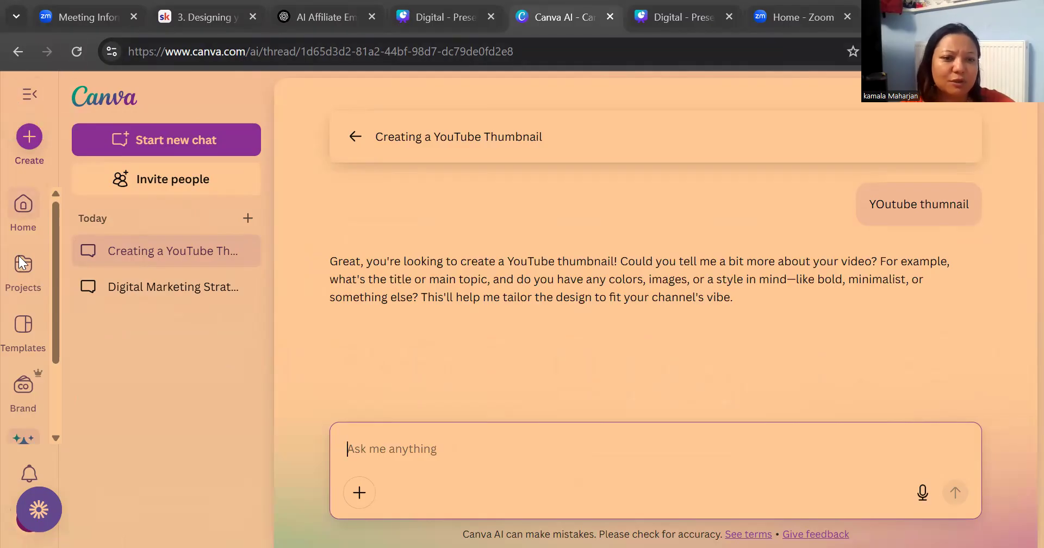
# - Search the template library for "youtube thumbnails"
pyautogui.click(24, 325)
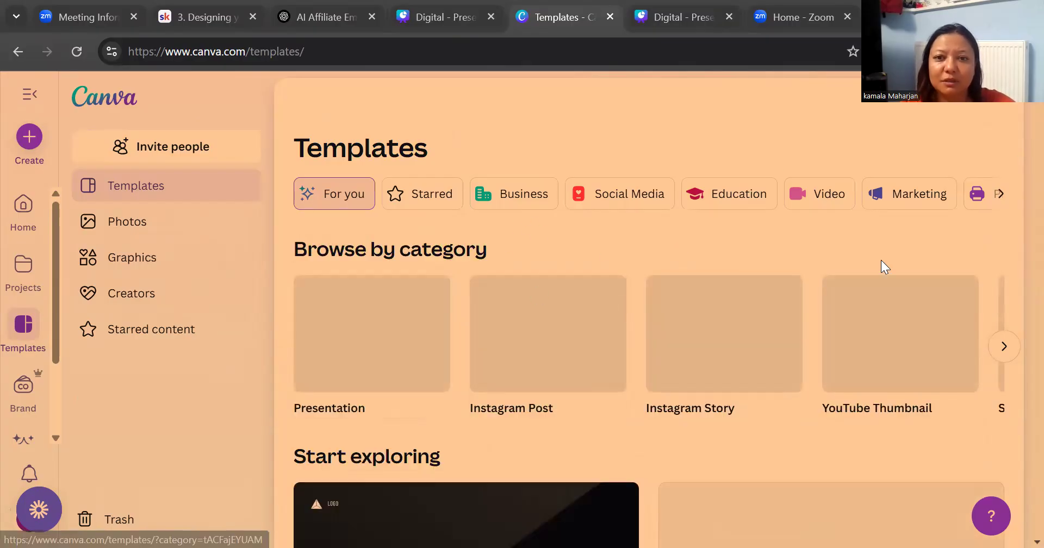
pyautogui.click(680, 107)
pyautogui.write('you')
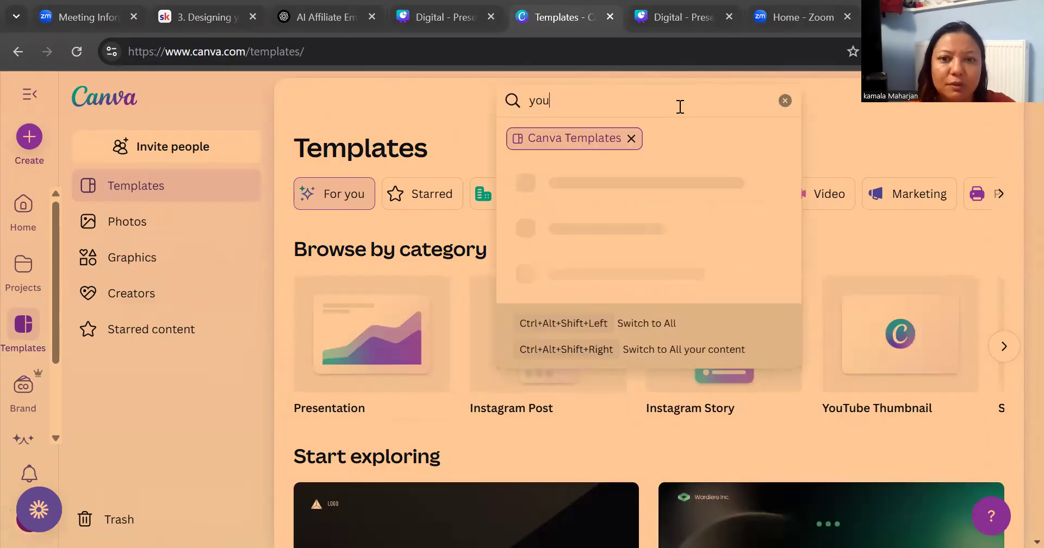
pyautogui.write('tube thu')
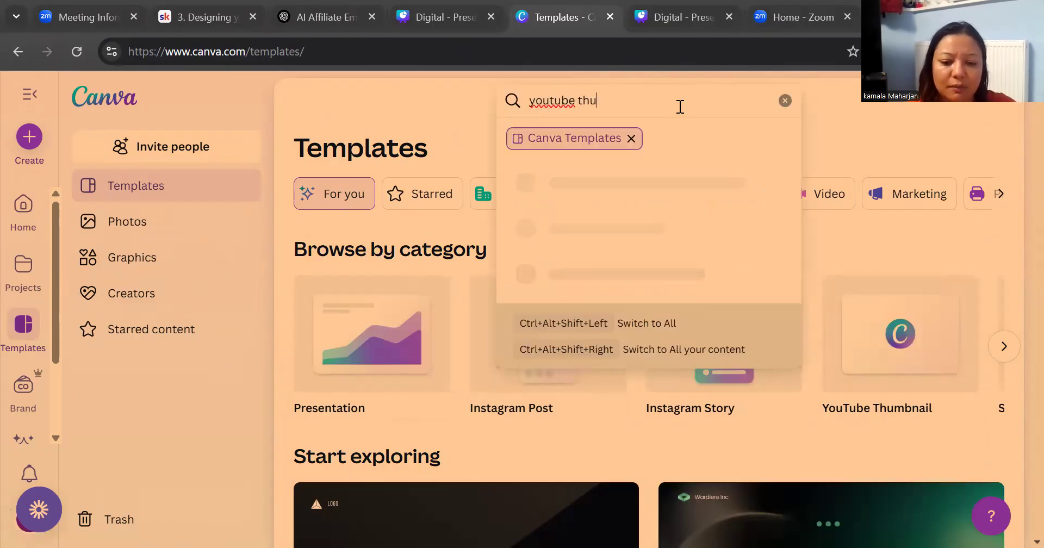
pyautogui.write('mb')
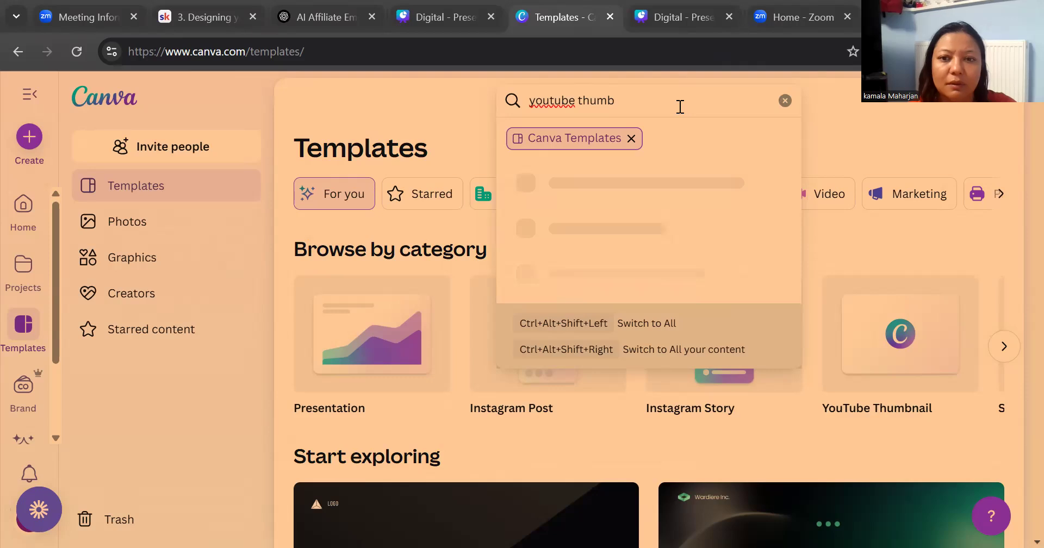
pyautogui.write('nails')
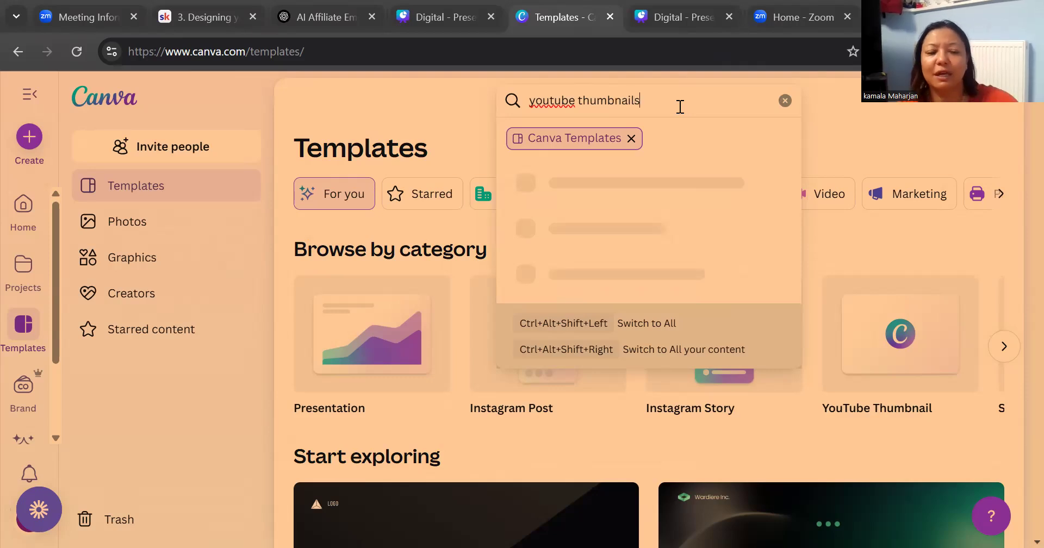
pyautogui.press('Return')
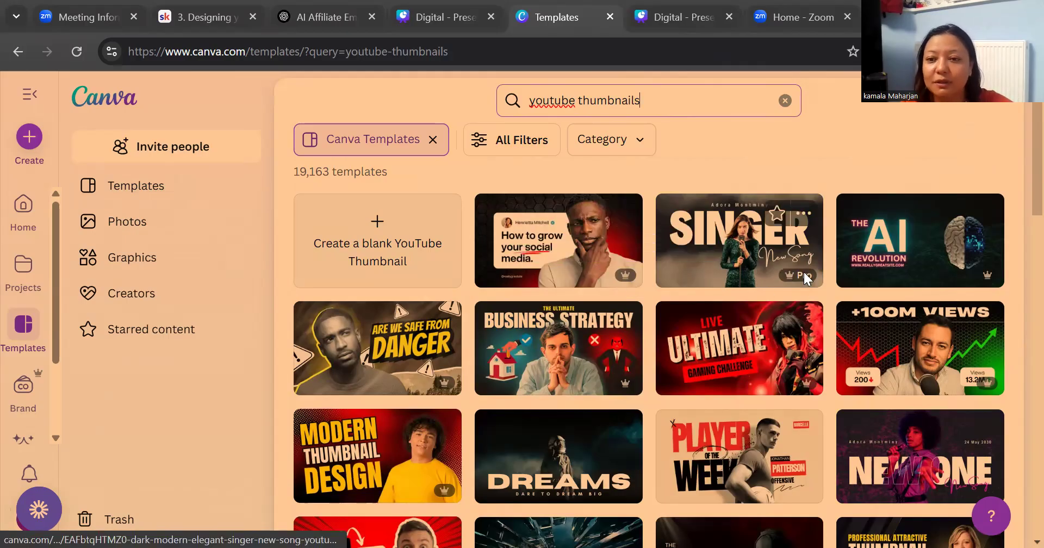
# - Browse the thumbnail templates and customise the Black and Dark Space Photo YouTube Thumbnail with the DREAMS headline
pyautogui.moveTo(802, 277)
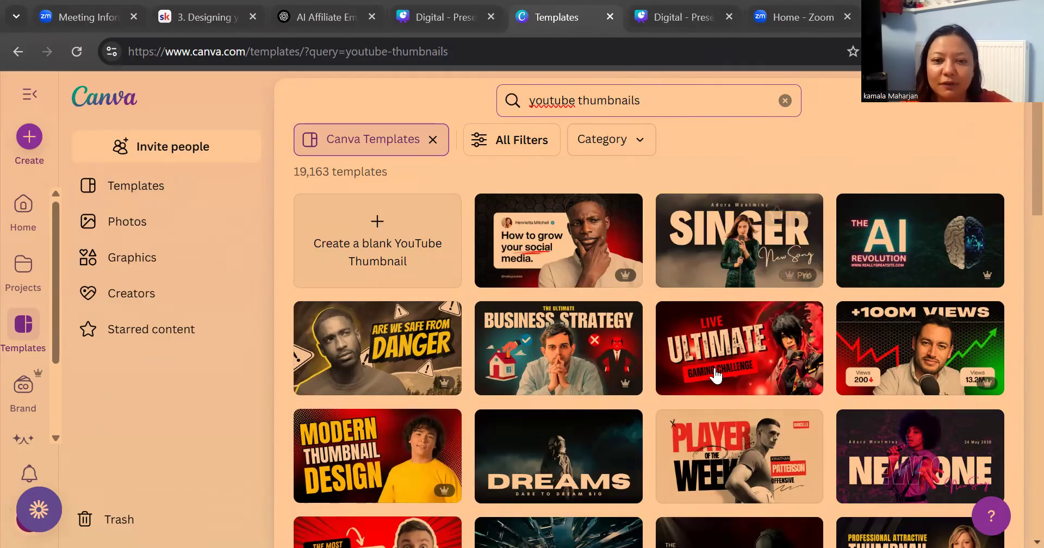
pyautogui.scroll(-1, 715, 374)
pyautogui.scroll(-3, 715, 374)
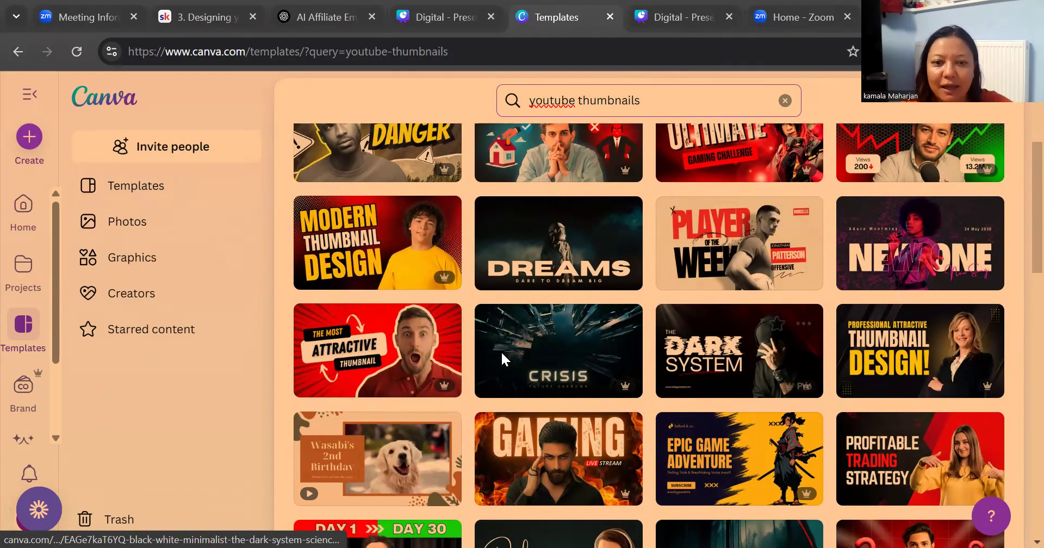
pyautogui.moveTo(440, 385)
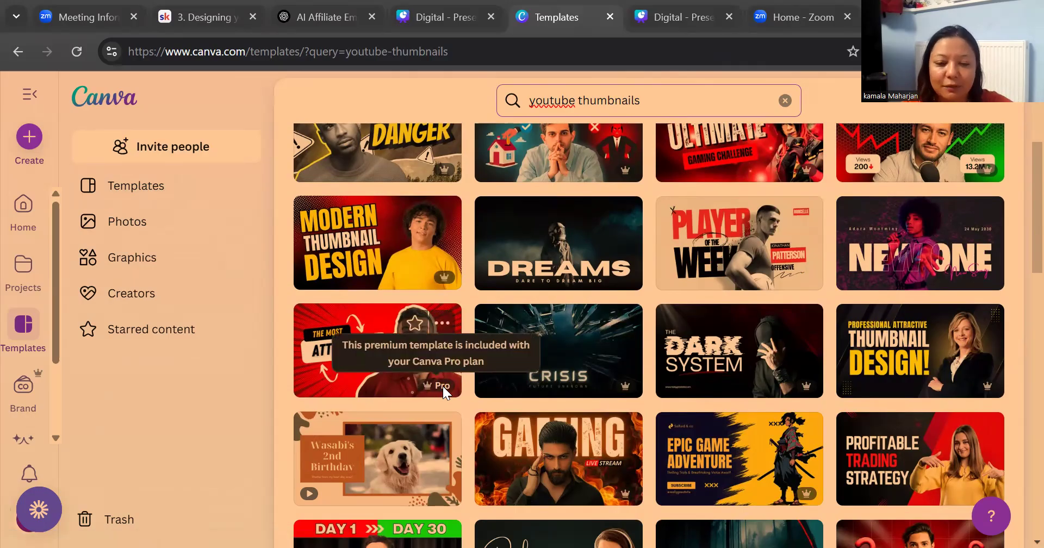
pyautogui.scroll(-4, 442, 387)
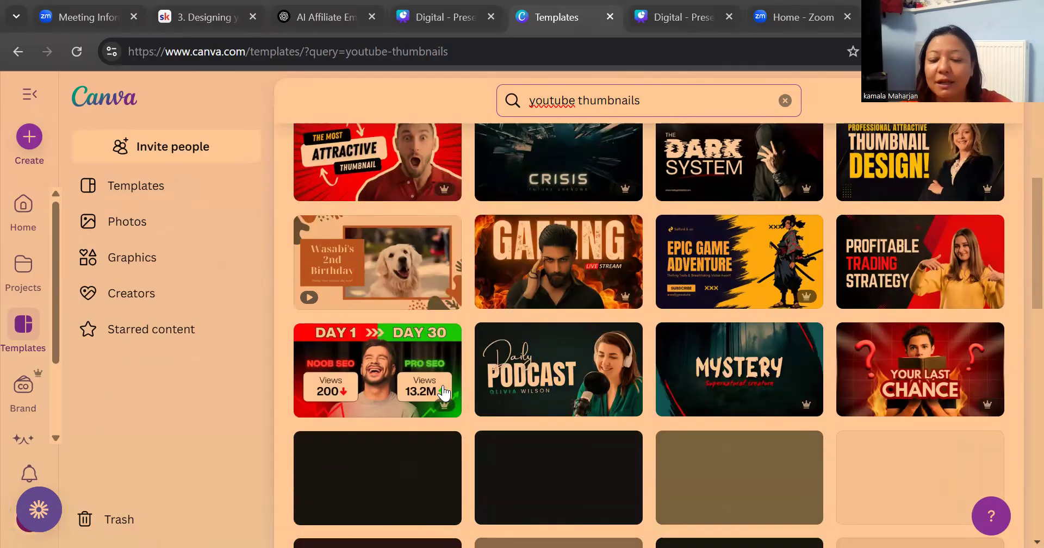
pyautogui.scroll(8, 443, 391)
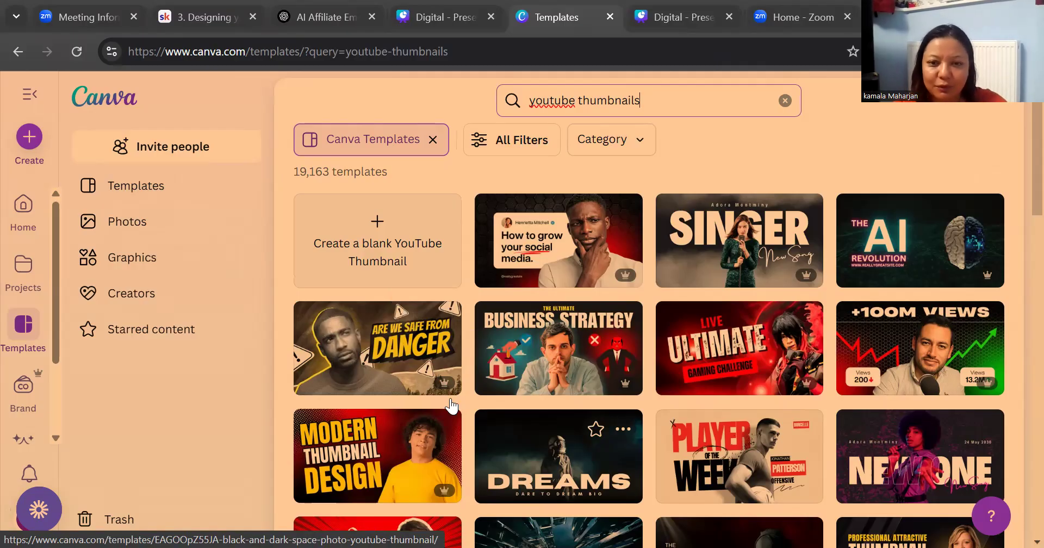
pyautogui.click(567, 441)
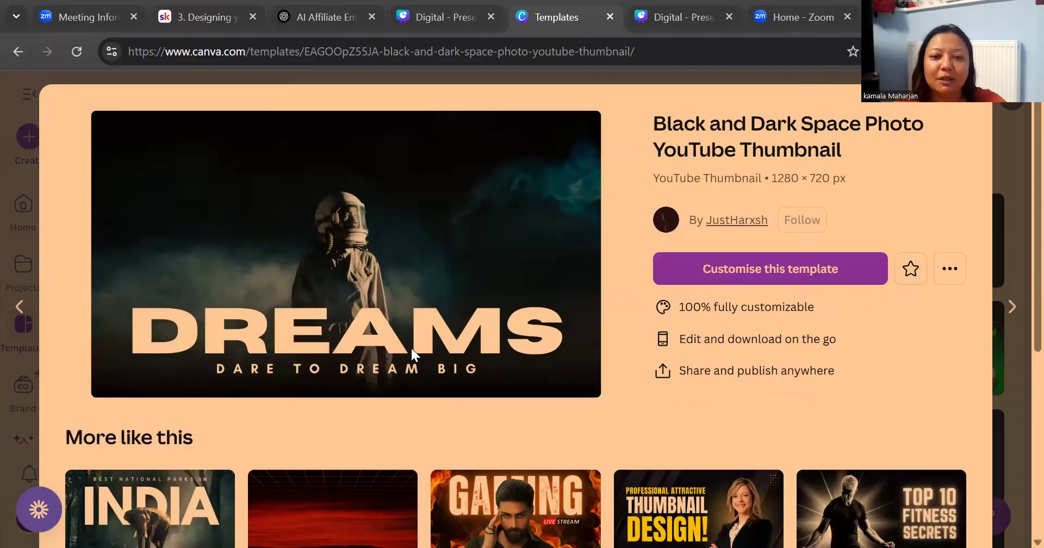
pyautogui.click(801, 269)
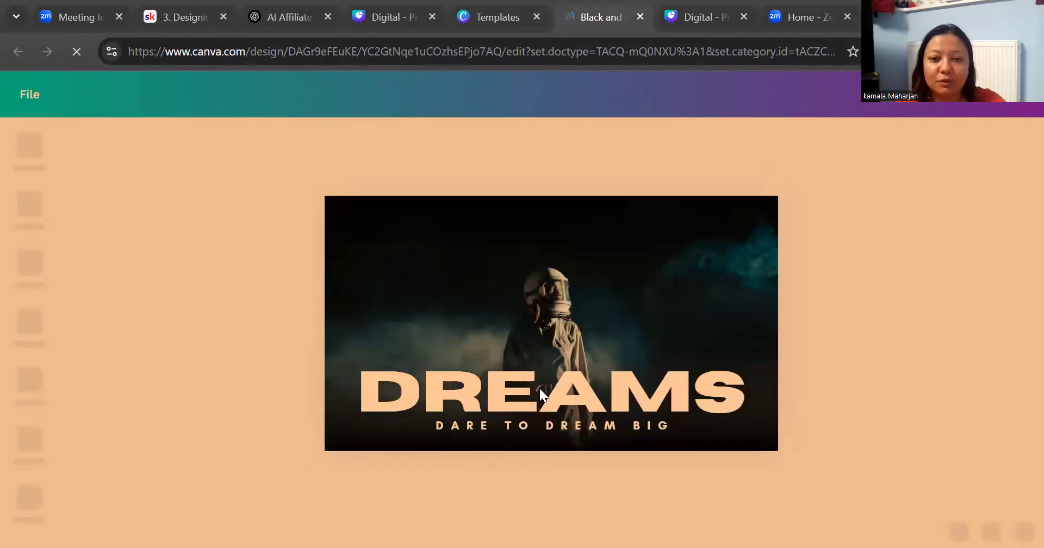
# - Replace the thumbnail's DREAMS headline with "DIGITAL MARKETING"
pyautogui.doubleClick(555, 426)
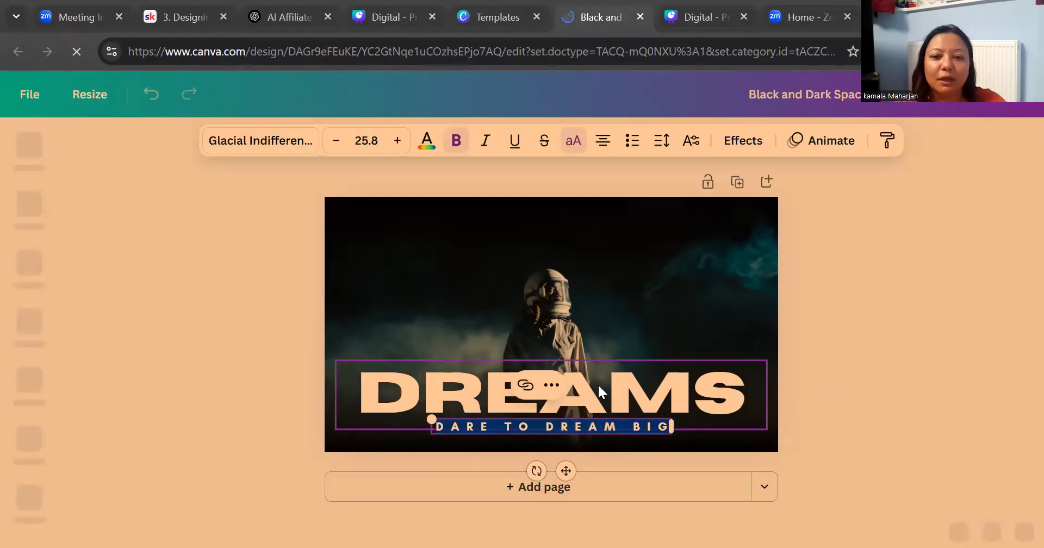
pyautogui.click(649, 390)
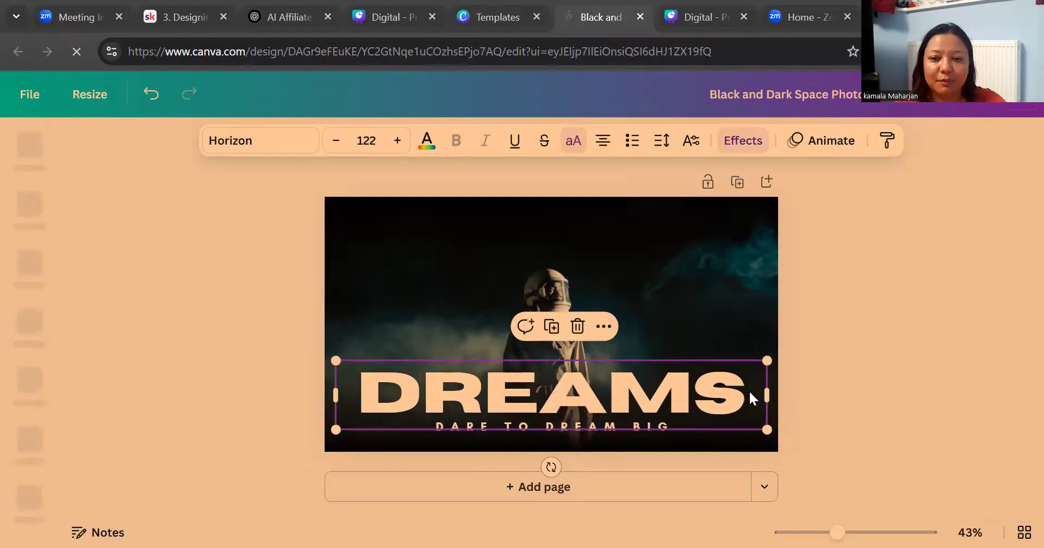
pyautogui.doubleClick(734, 404)
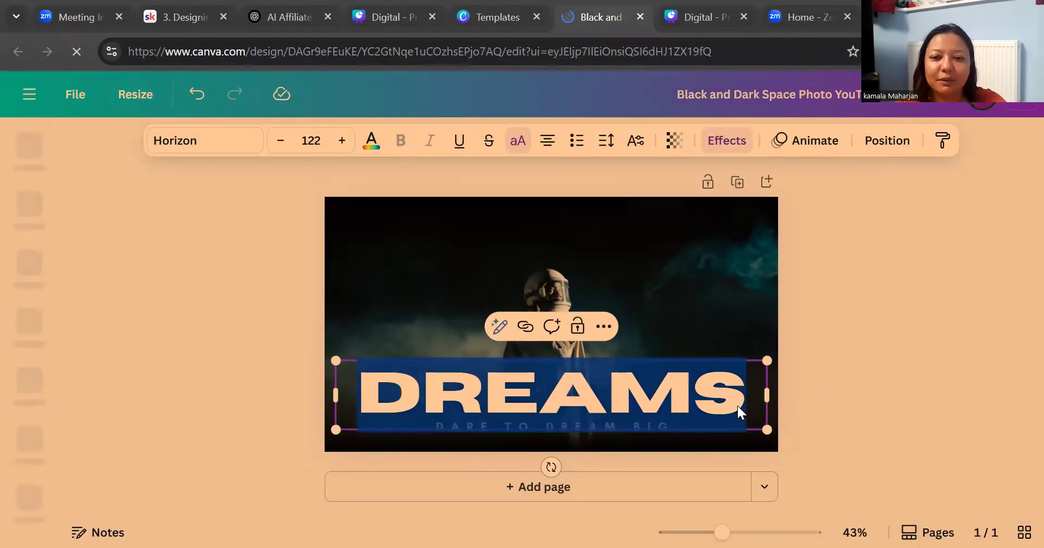
pyautogui.write('DIGIT')
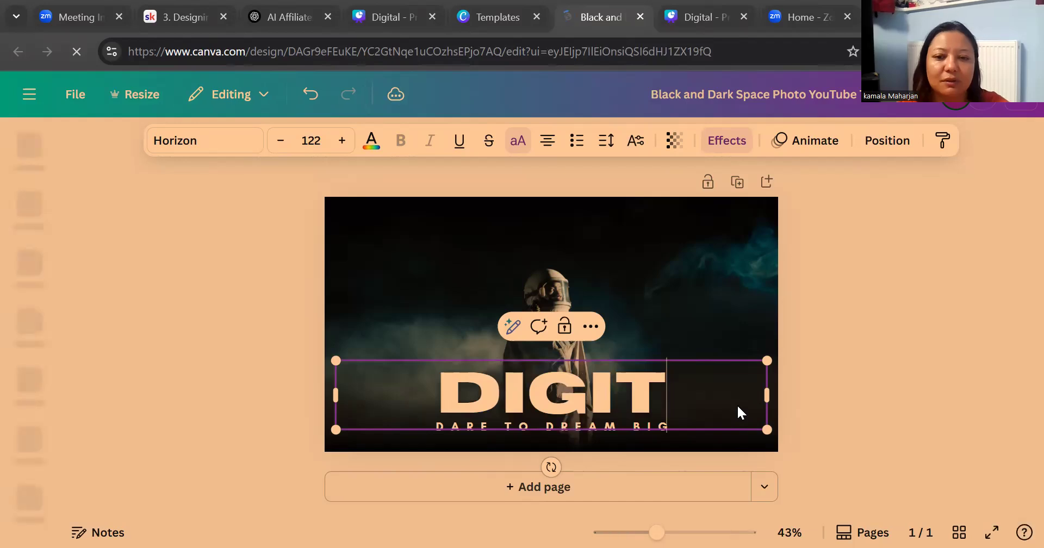
pyautogui.write('AL MARE')
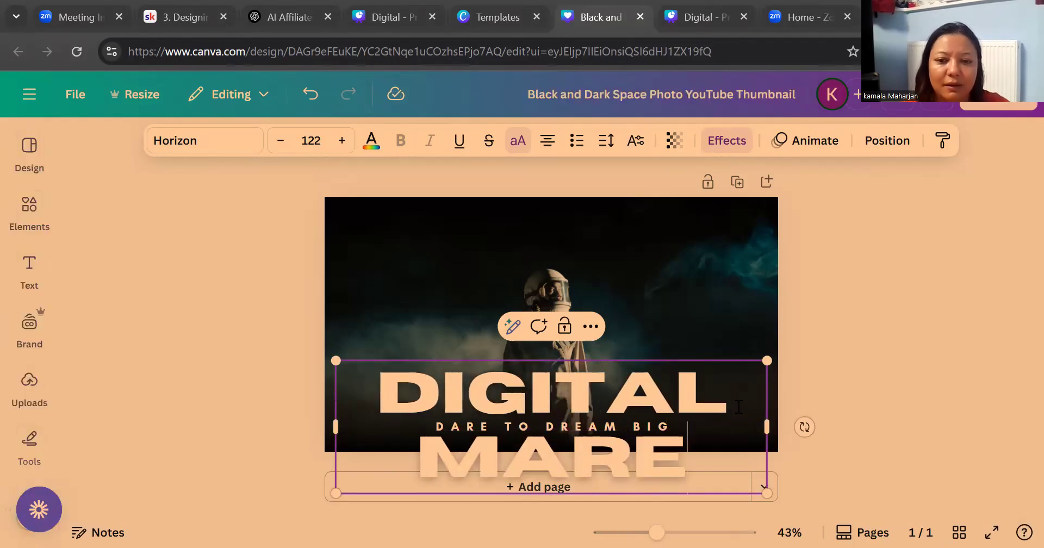
pyautogui.press('BackSpace')
pyautogui.press('BackSpace')
pyautogui.press('BackSpace')
pyautogui.press('BackSpace')
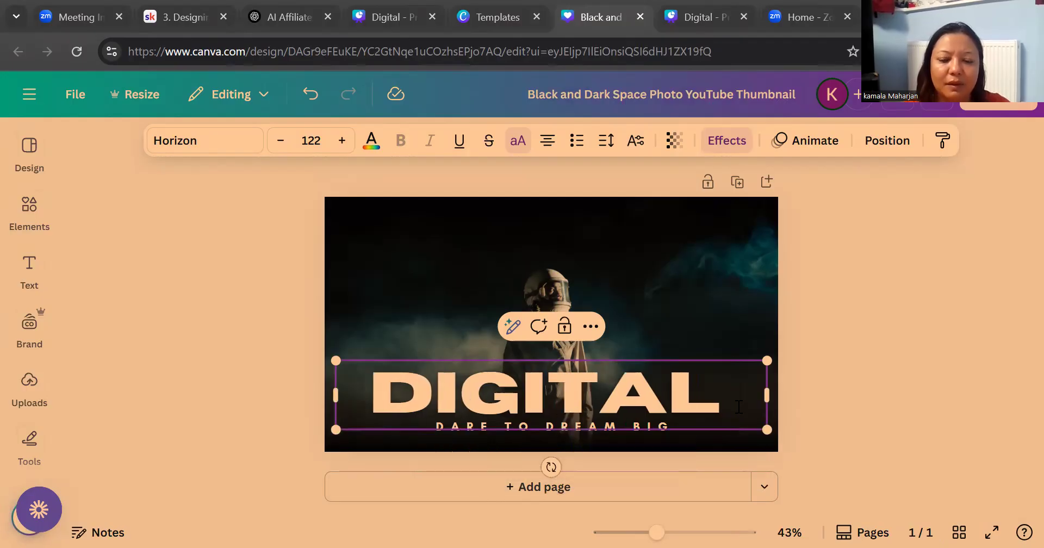
pyautogui.write('MARKETING')
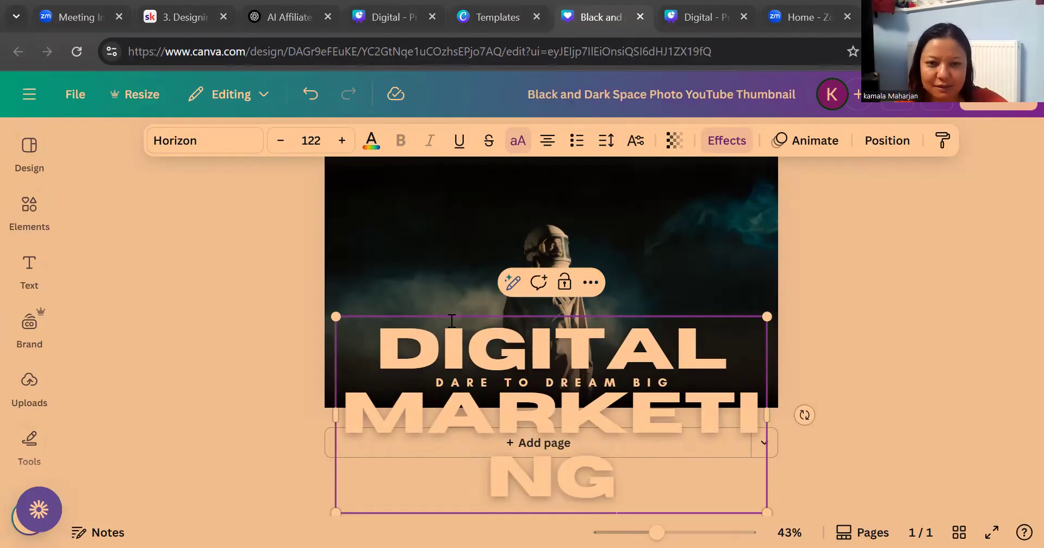
pyautogui.click(372, 173)
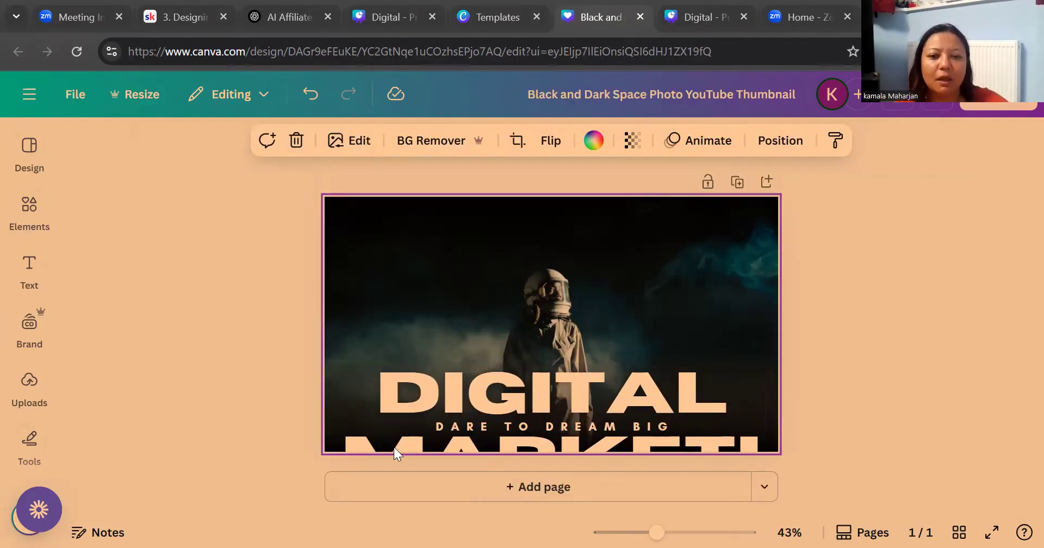
# - Scale the DIGITAL MARKETING headline down to font size 61.2 and widen its text box so MARKETING fits on one line
pyautogui.moveTo(432, 412); pyautogui.dragTo(422, 253)
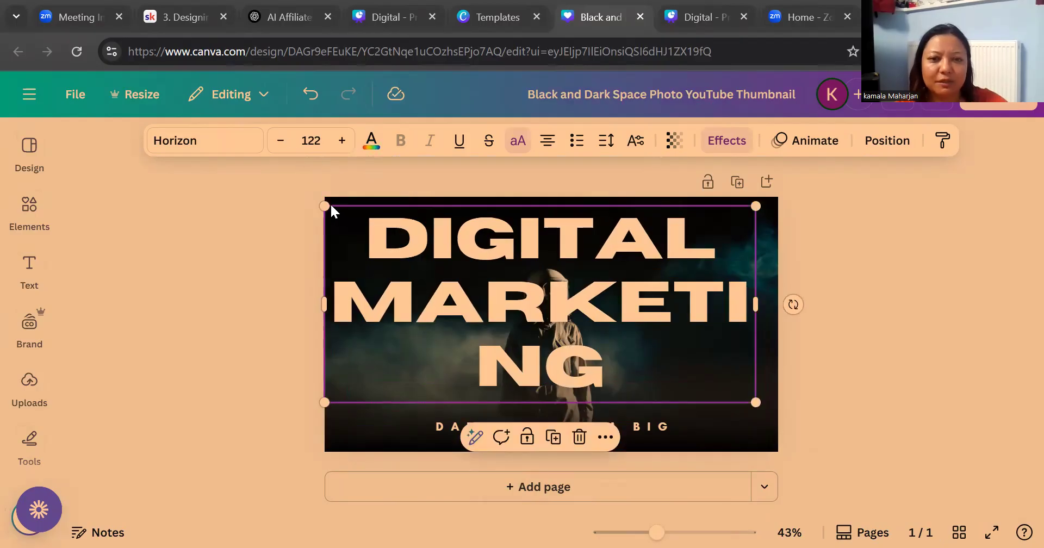
pyautogui.moveTo(325, 205); pyautogui.dragTo(535, 318)
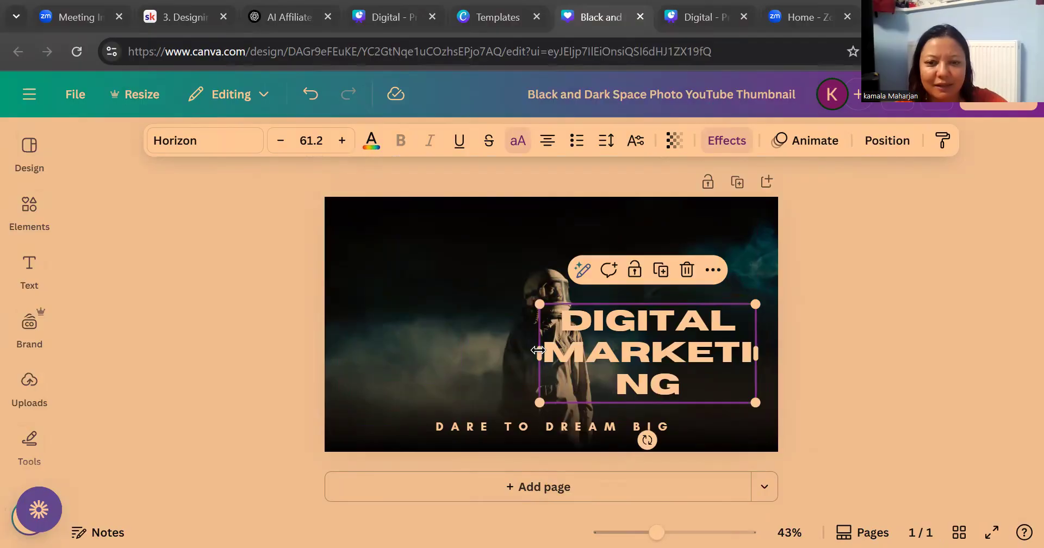
pyautogui.click(538, 351)
pyautogui.moveTo(539, 351); pyautogui.dragTo(382, 351)
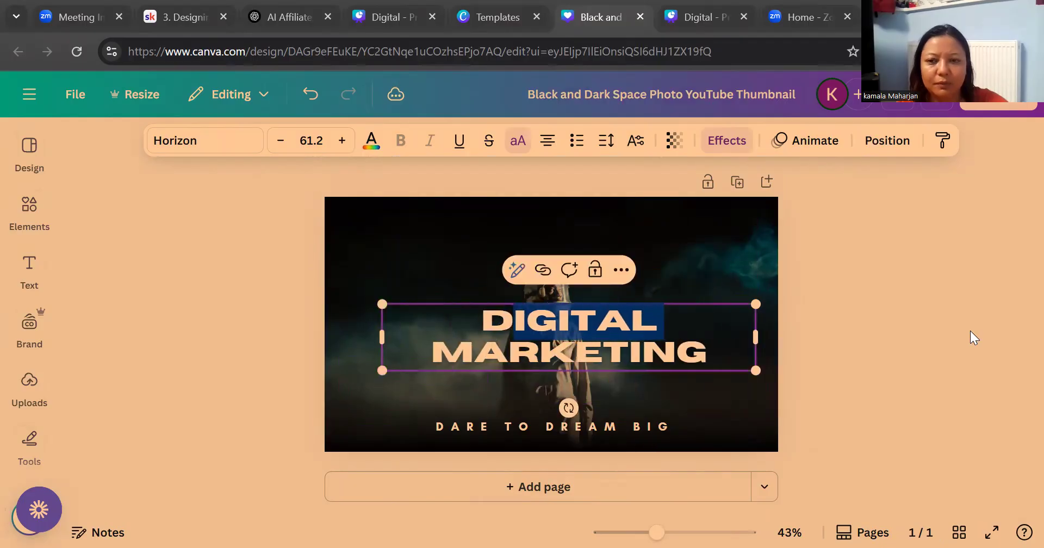
# - Move the DIGITAL MARKETING headline to the top of the thumbnail and reduce its font size to 46.2
pyautogui.click(805, 303)
pyautogui.moveTo(640, 333); pyautogui.dragTo(626, 232)
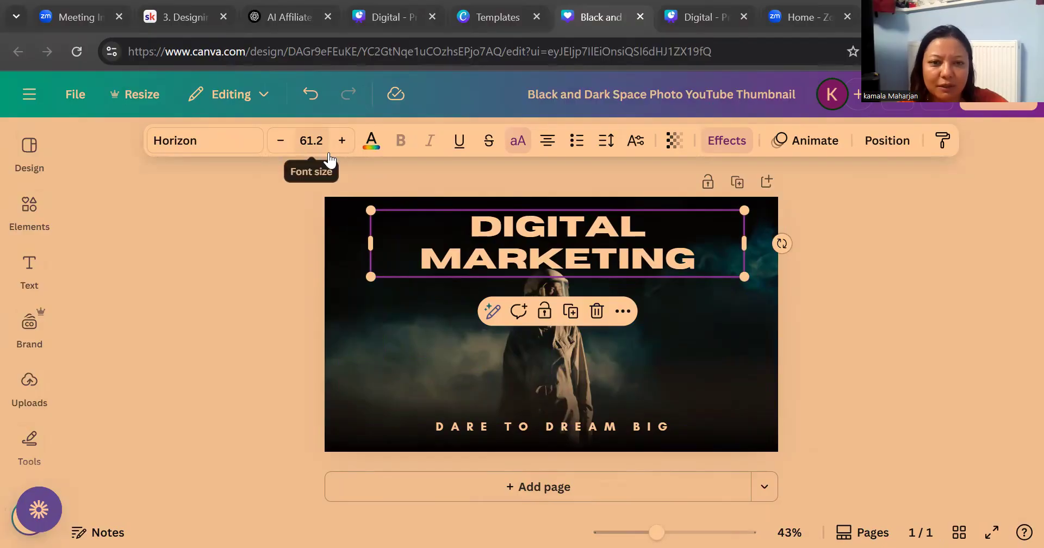
pyautogui.click(281, 141)
pyautogui.click(281, 141)
pyautogui.click(281, 141)
pyautogui.click(281, 141)
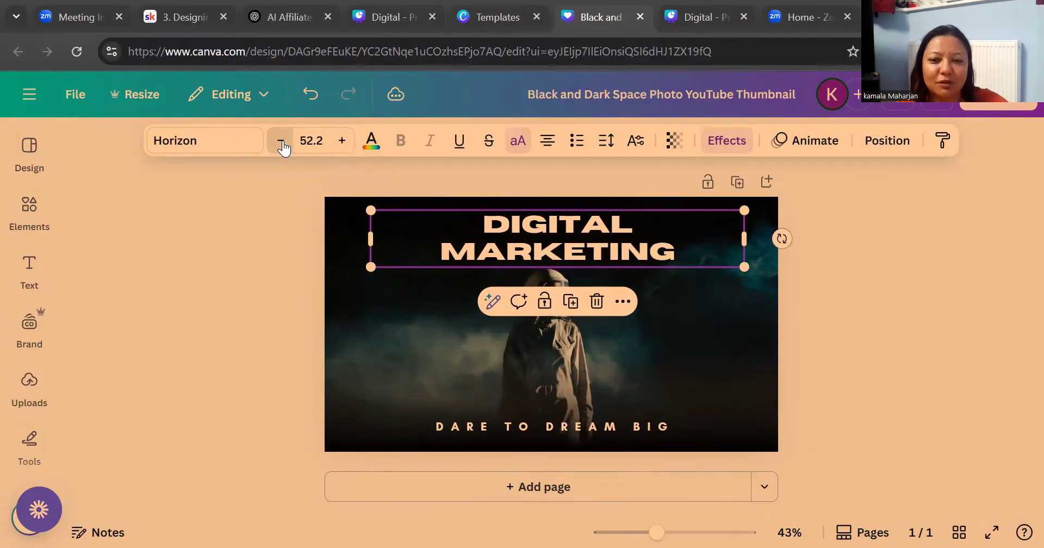
pyautogui.click(281, 141)
pyautogui.click(281, 141)
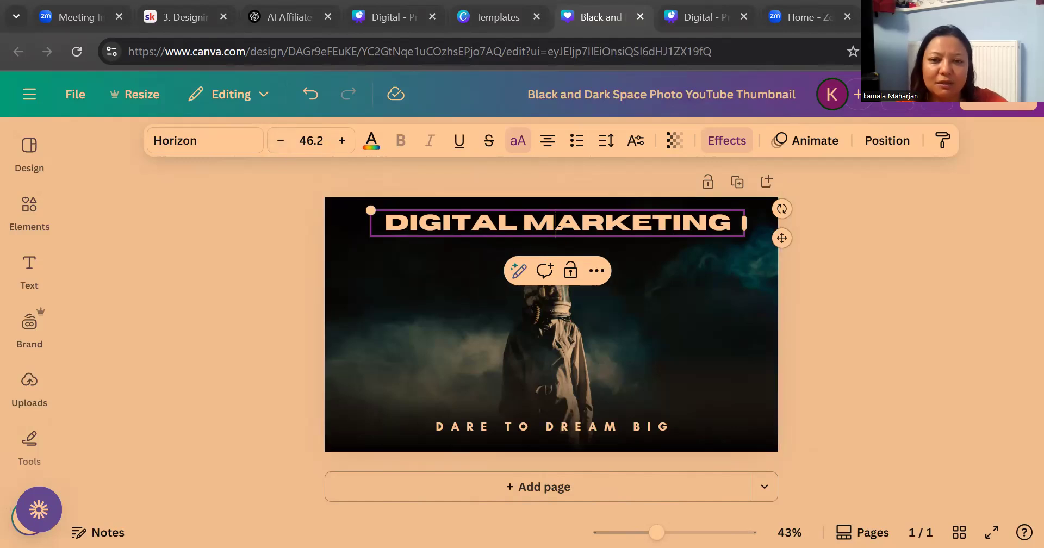
pyautogui.click(312, 186)
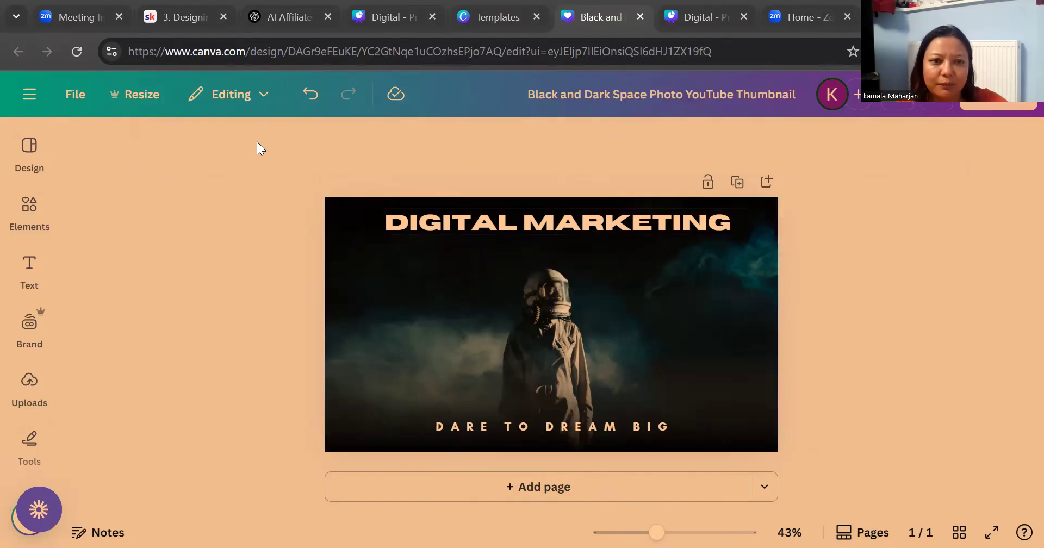
# - Browse the fonts available for the DIGITAL MARKETING headline, including the recently used and popular ones
pyautogui.click(553, 227)
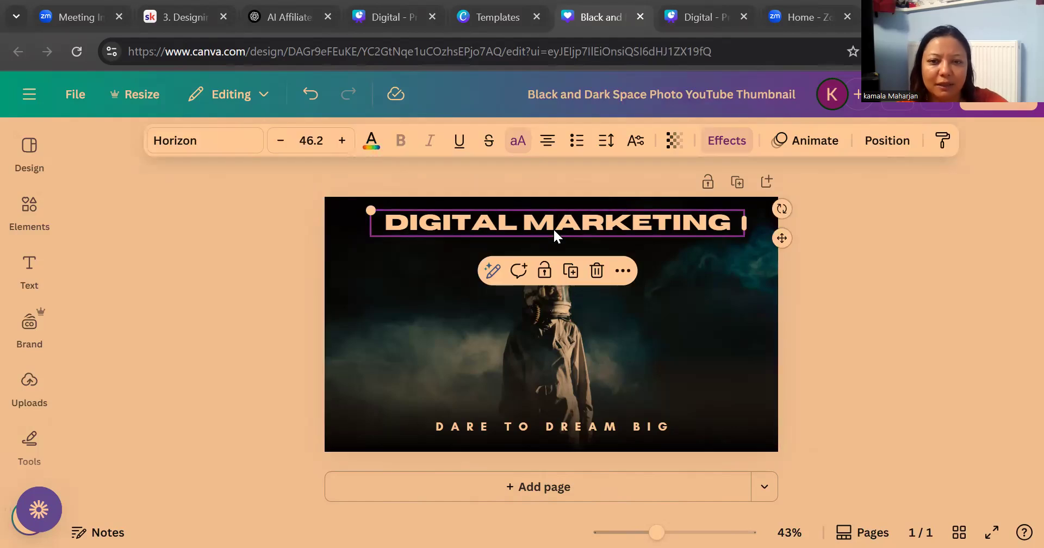
pyautogui.click(211, 130)
pyautogui.scroll(-5, 187, 373)
pyautogui.scroll(-8, 192, 373)
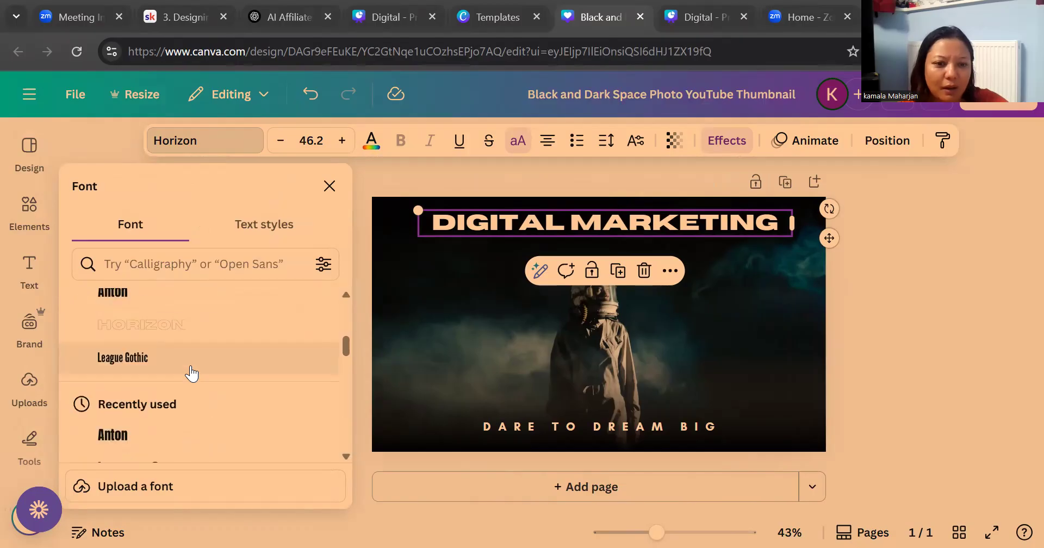
pyautogui.scroll(1, 197, 389)
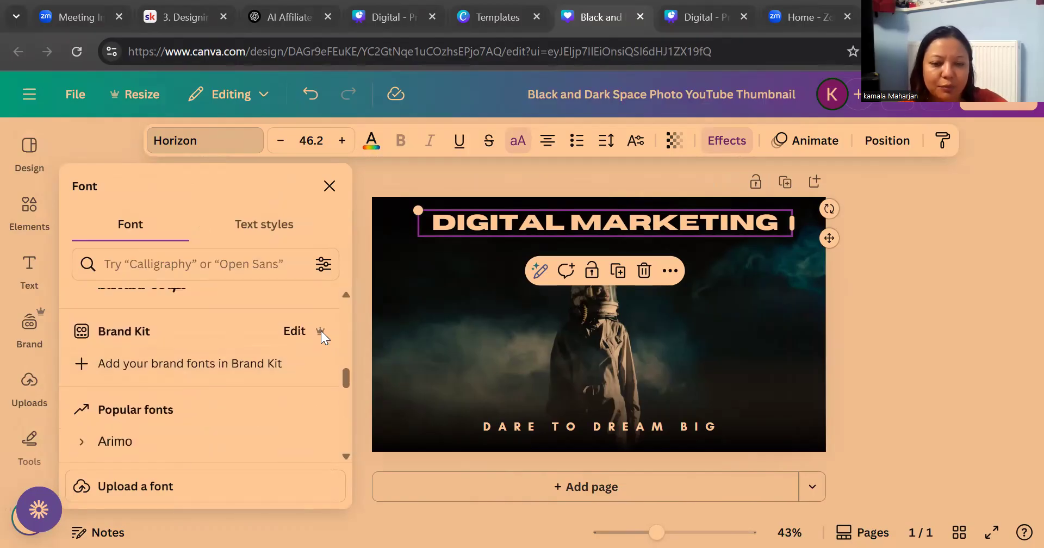
pyautogui.scroll(-8, 275, 392)
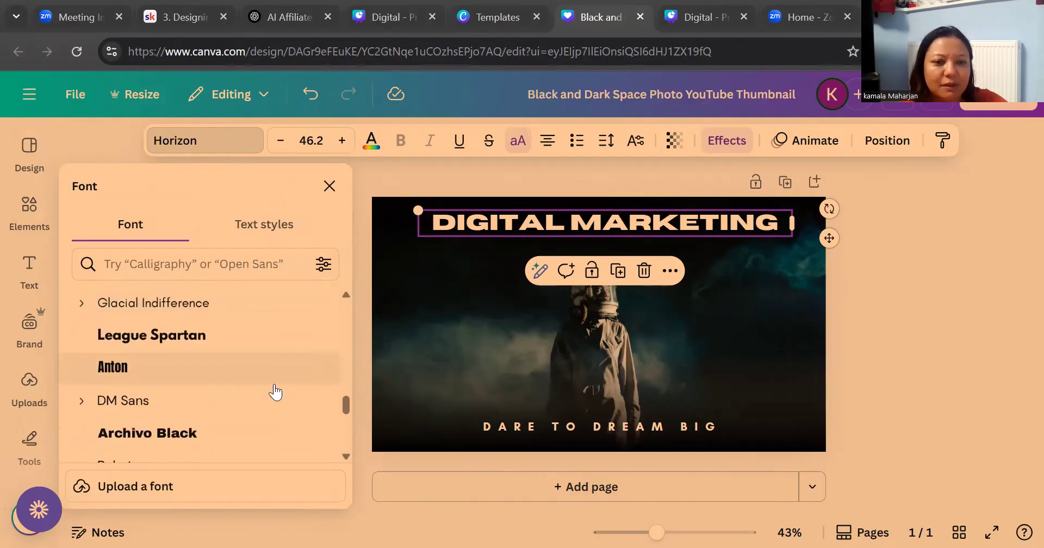
pyautogui.scroll(-10, 218, 408)
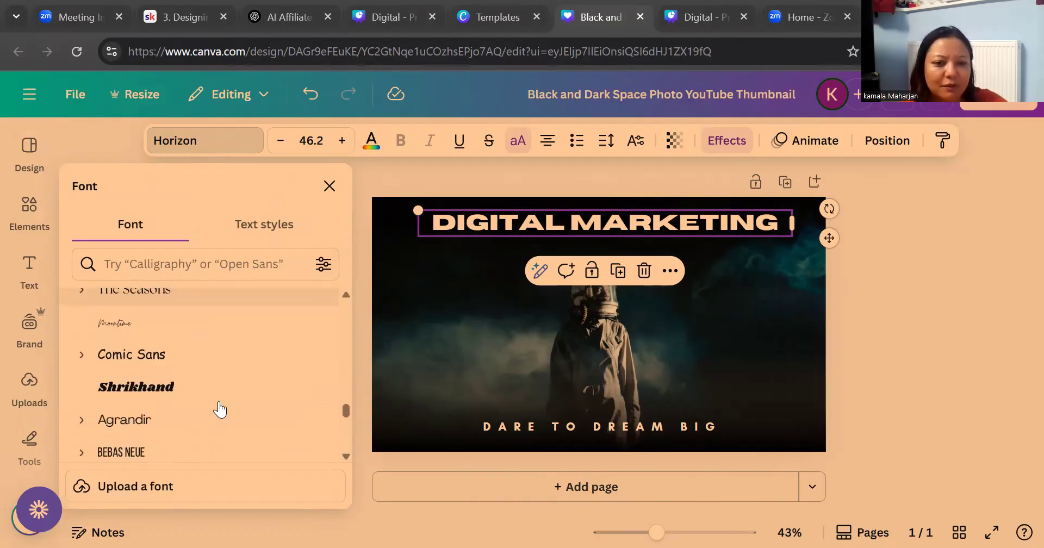
pyautogui.scroll(-8, 219, 411)
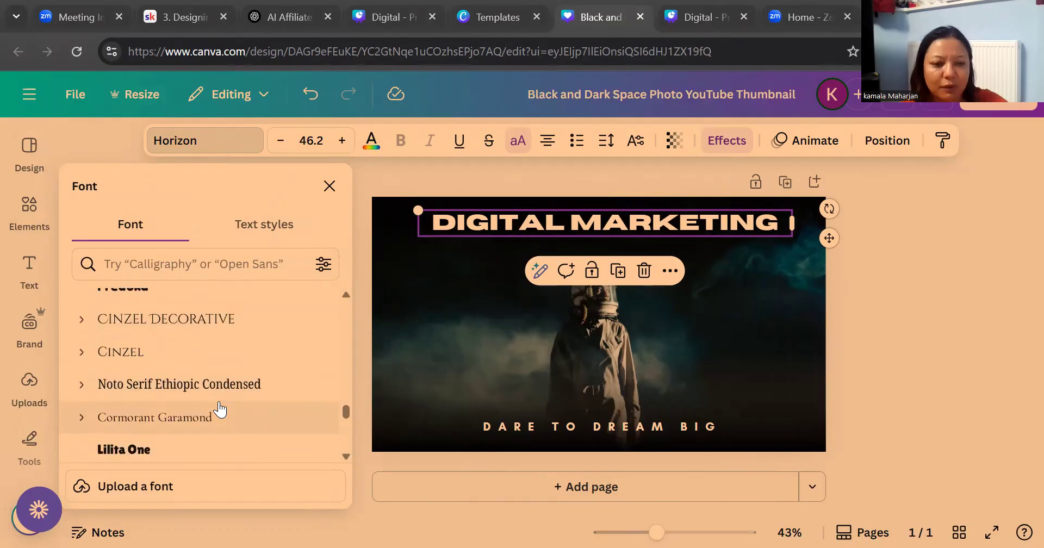
pyautogui.scroll(10, 219, 411)
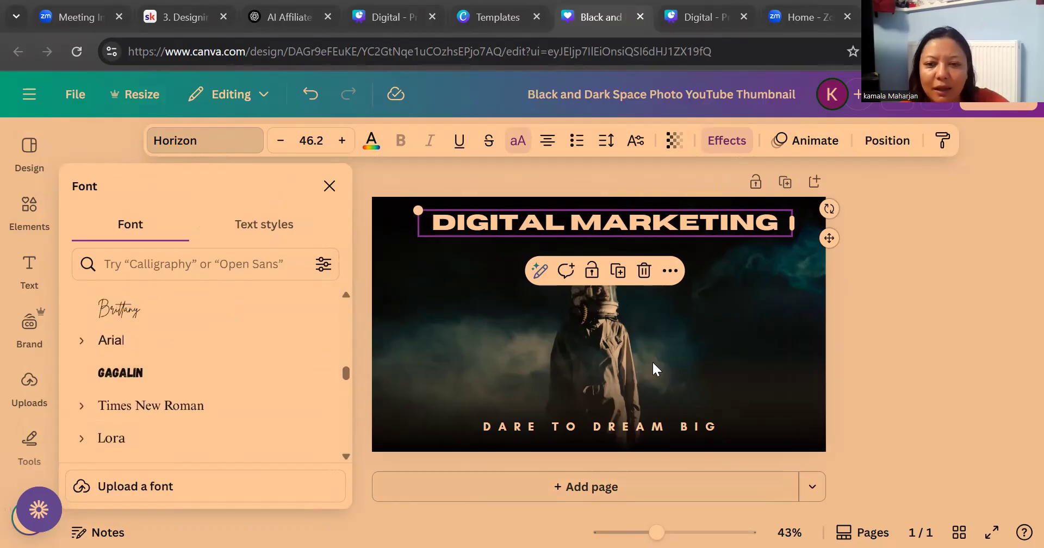
pyautogui.click(588, 391)
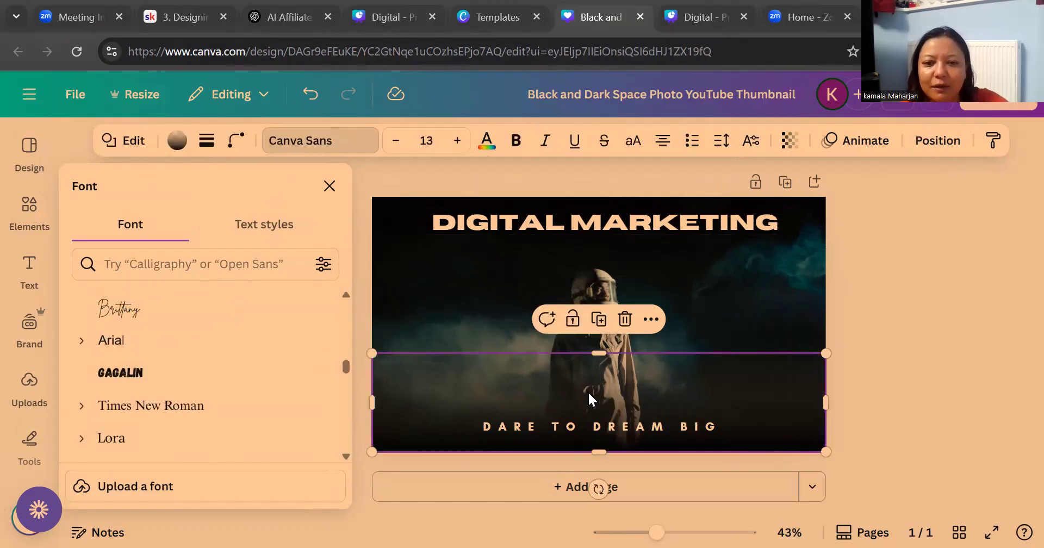
pyautogui.click(607, 282)
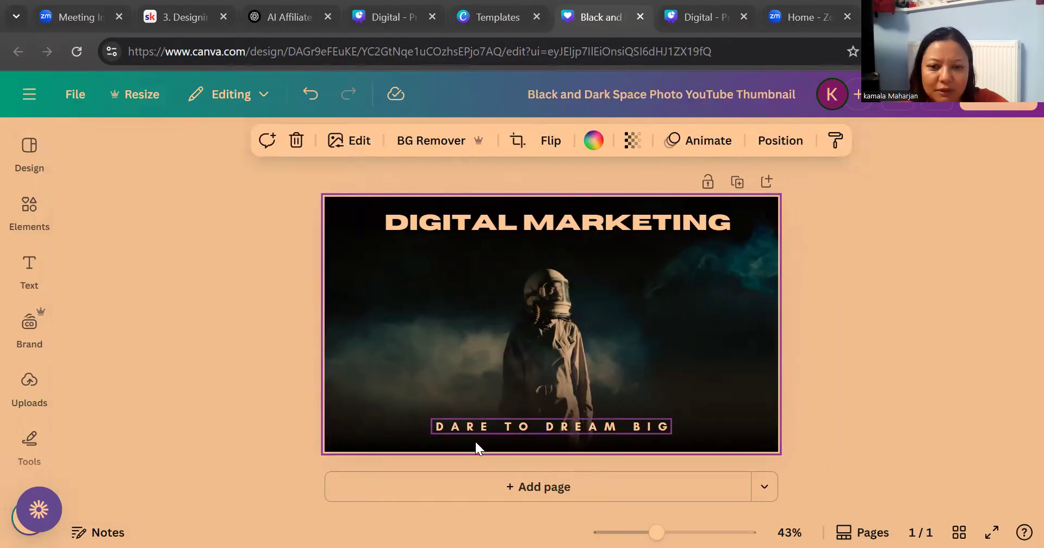
# - Replace the DARE TO DREAM BIG tagline at the bottom of the thumbnail with the creator's name
pyautogui.click(495, 428)
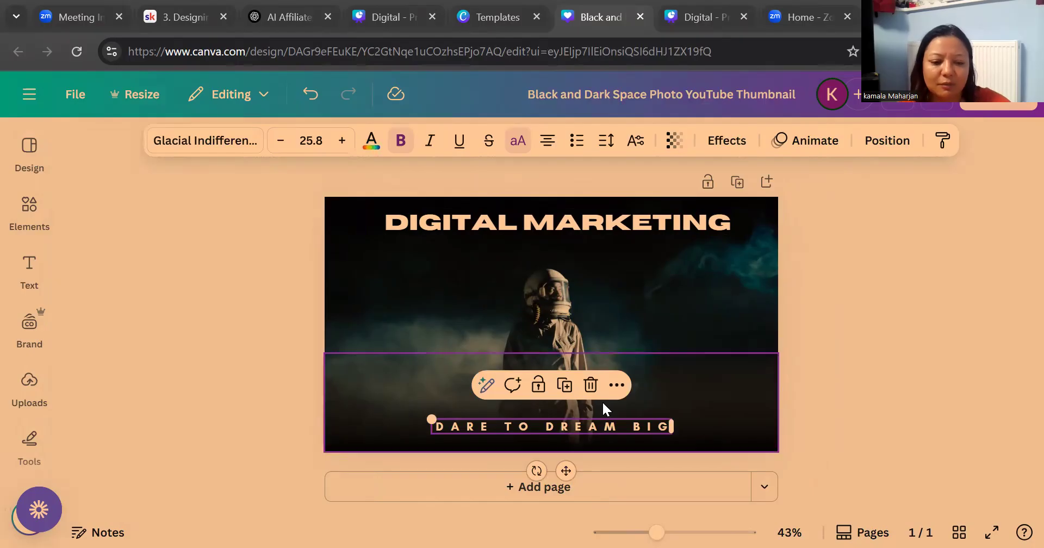
pyautogui.doubleClick(650, 420)
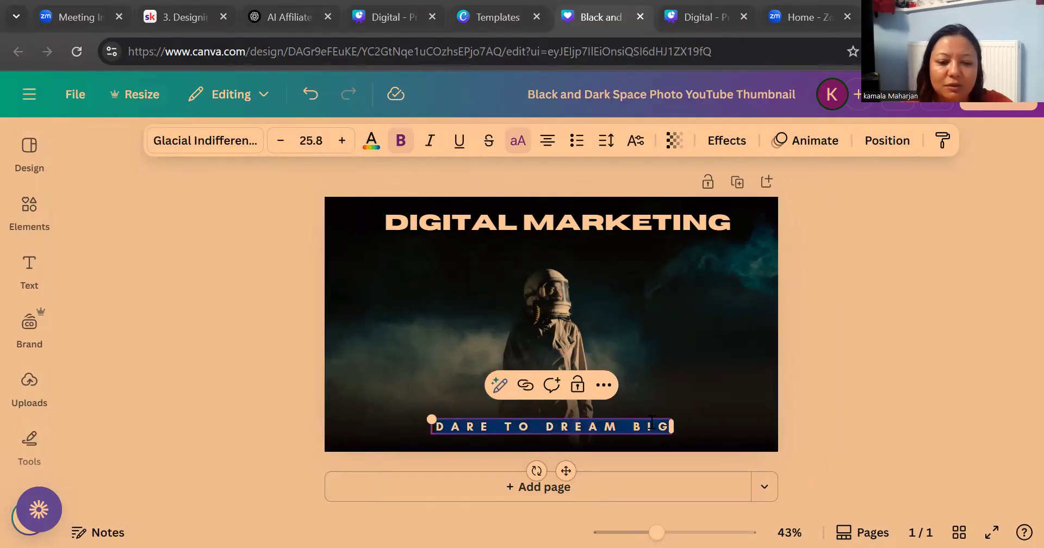
pyautogui.write('KAMALA RANI')
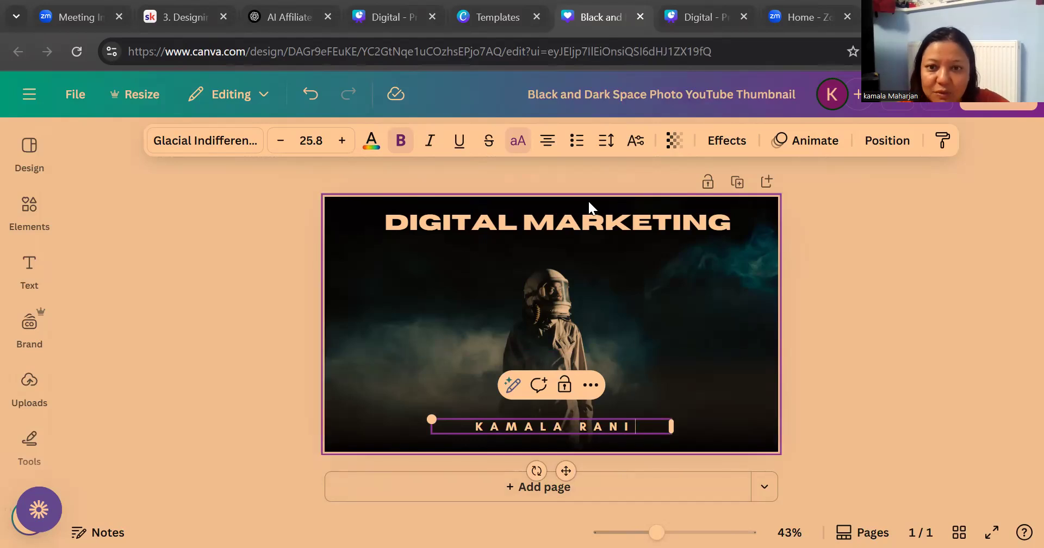
# - Set the name text's letter spacing to 208 and its line spacing to 1.25
pyautogui.click(606, 141)
pyautogui.moveTo(617, 214); pyautogui.dragTo(574, 222)
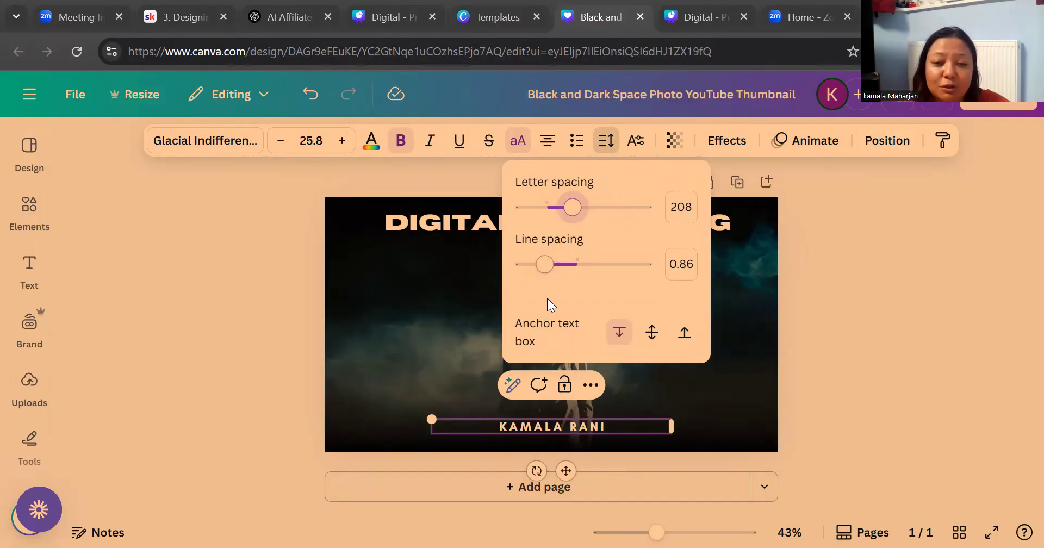
pyautogui.moveTo(550, 263); pyautogui.dragTo(569, 267)
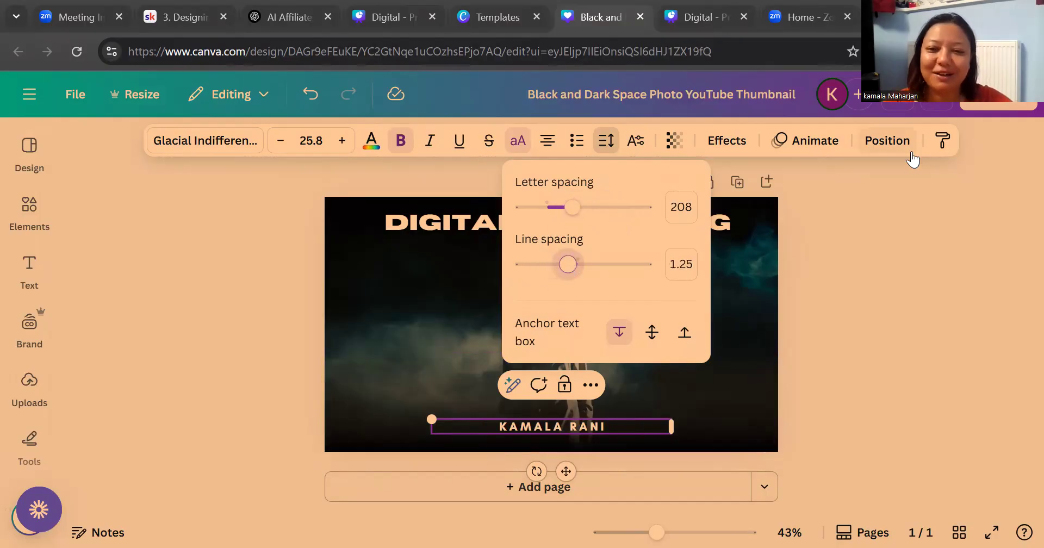
pyautogui.click(865, 298)
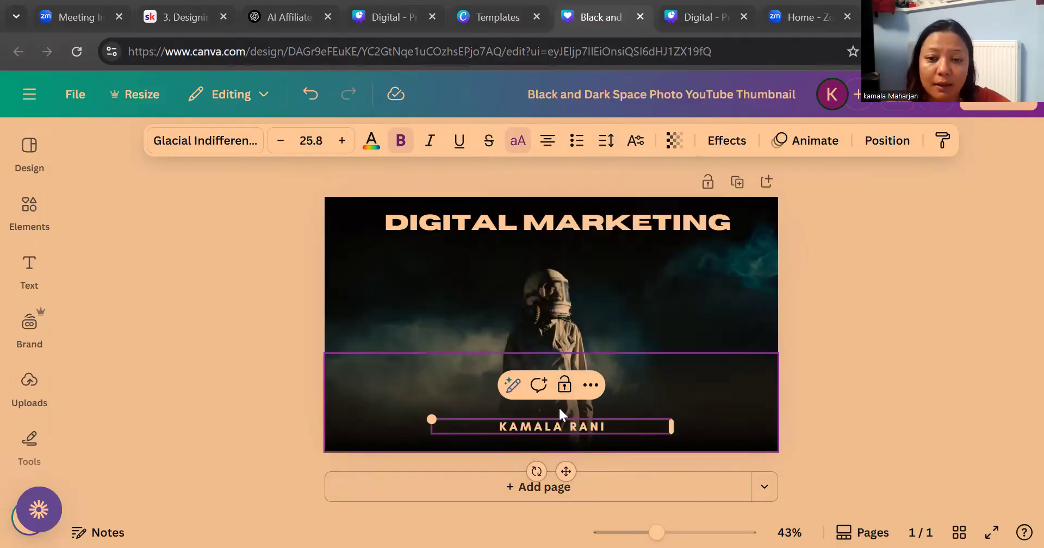
# - Split the name at the bottom of the thumbnail onto two lines and adjust its line spacing
pyautogui.click(568, 425)
pyautogui.press('Return')
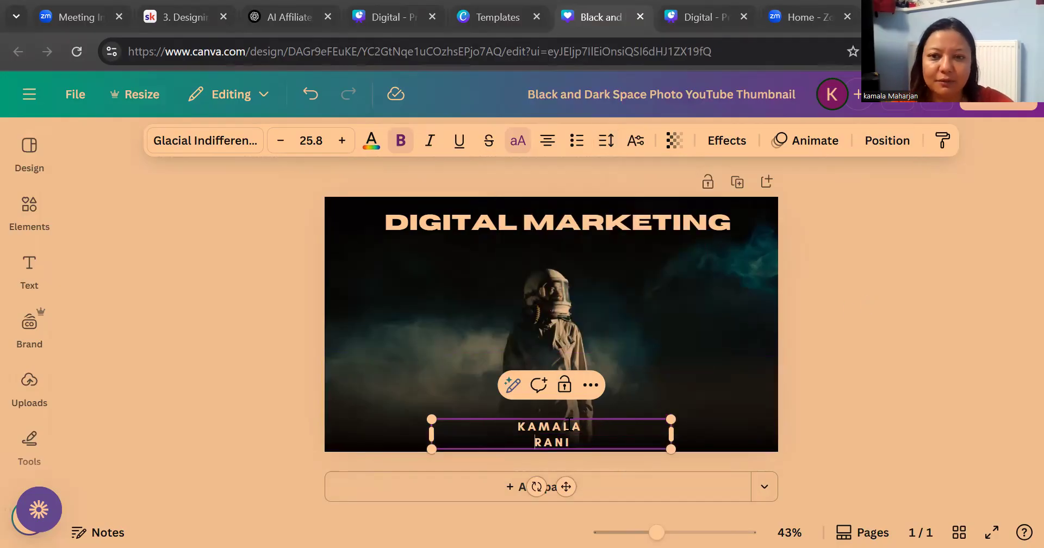
pyautogui.click(607, 142)
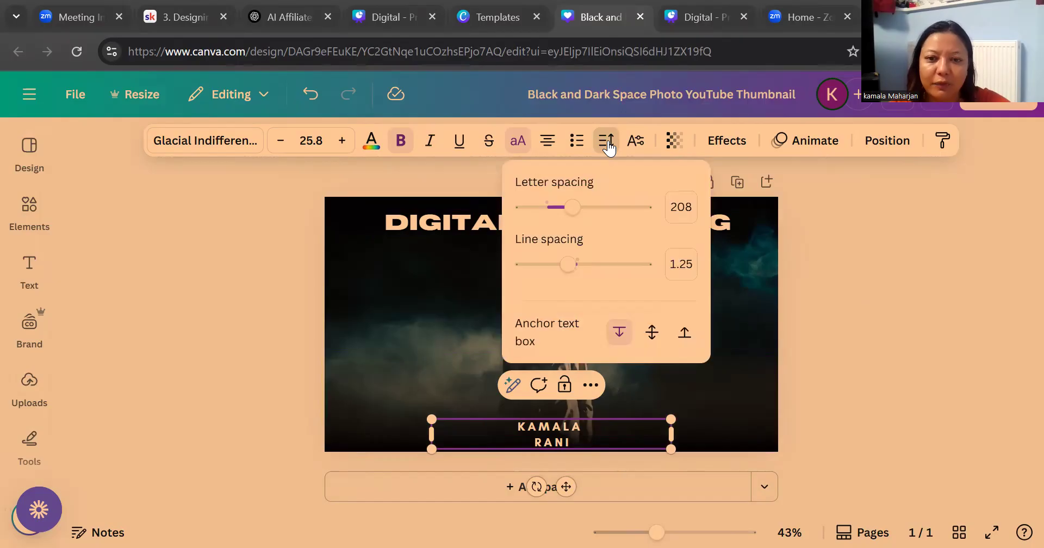
pyautogui.moveTo(559, 274)
pyautogui.mouseDown()
pyautogui.moveTo(585, 269)
pyautogui.moveTo(566, 276)
pyautogui.moveTo(570, 267)
pyautogui.mouseUp()
pyautogui.click(912, 354)
pyautogui.click(565, 351)
pyautogui.click(249, 284)
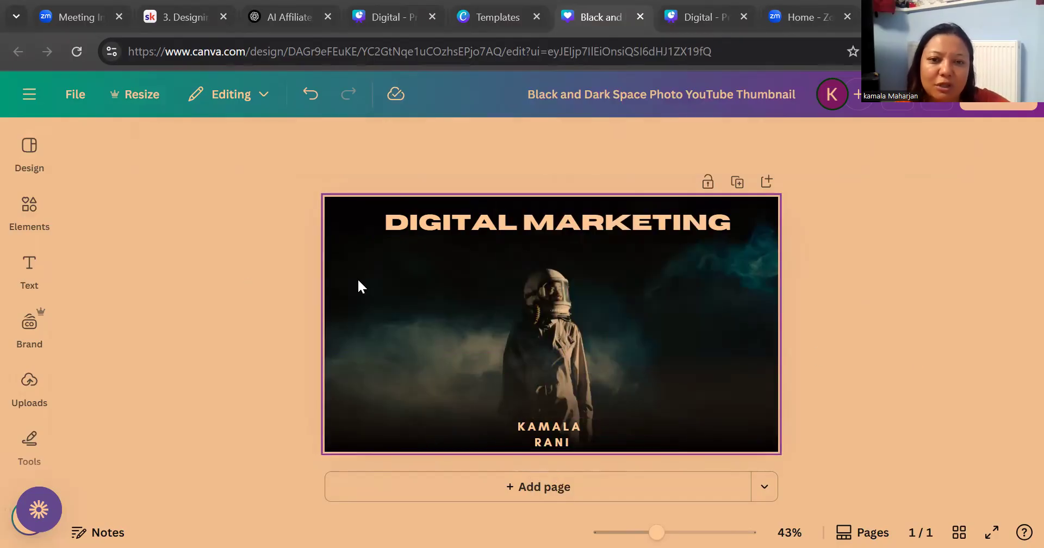
# - Replace the astronaut background photo with the Brand Kit's dark blue-to-green gradient, trying the purple gradient first
pyautogui.click(357, 285)
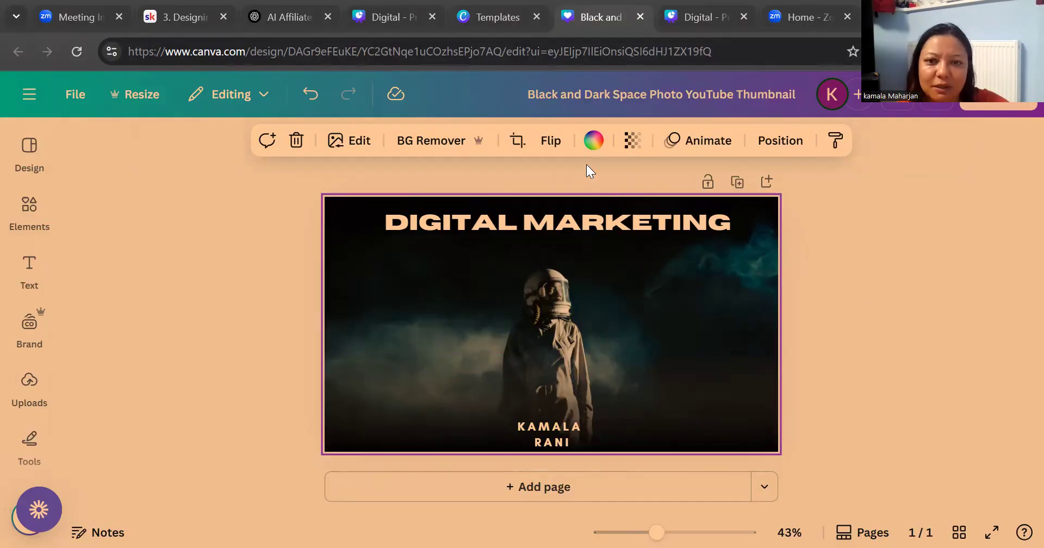
pyautogui.click(592, 142)
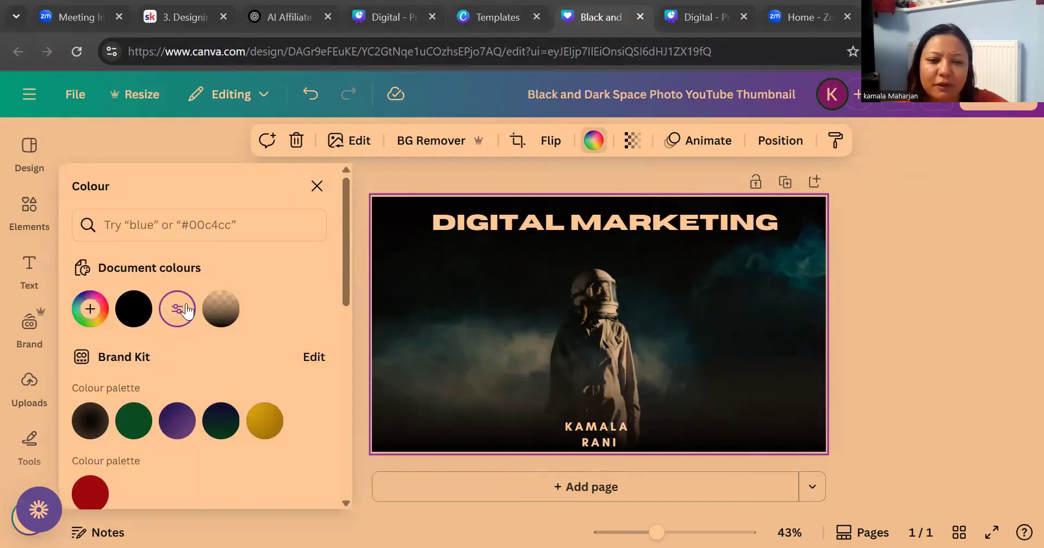
pyautogui.click(178, 420)
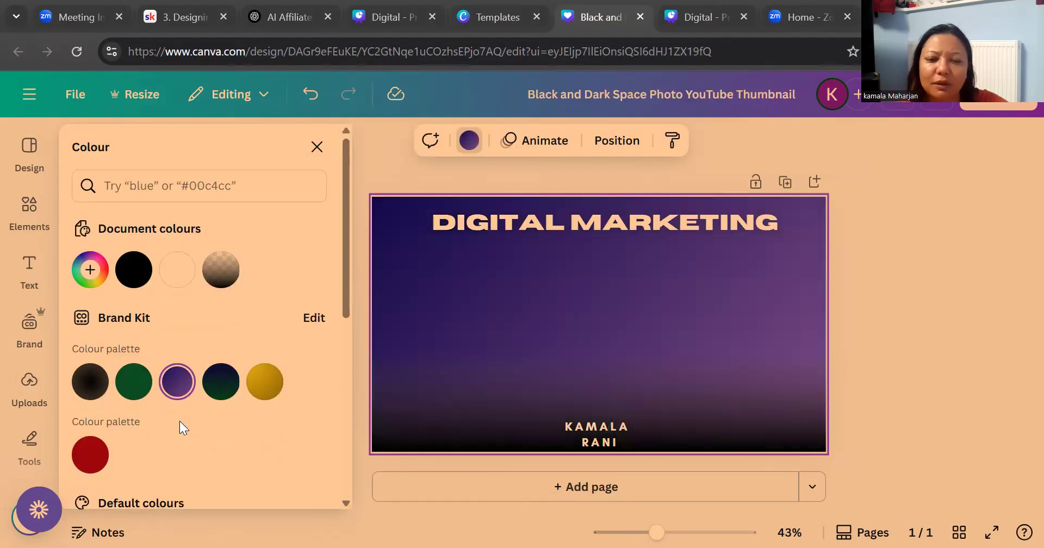
pyautogui.click(213, 384)
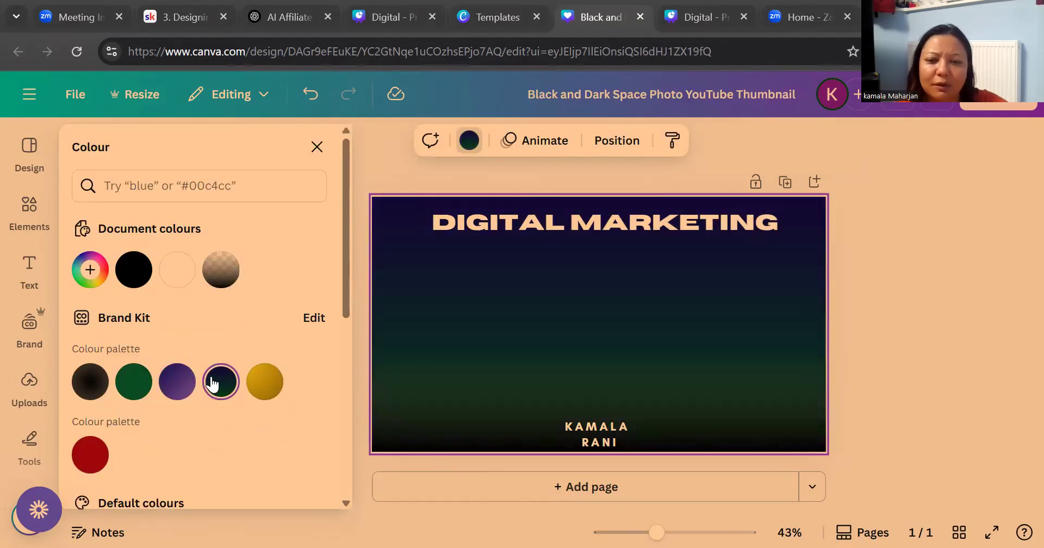
# - Add a third colour, the dark pink #59324D, to the background gradient
pyautogui.click(90, 272)
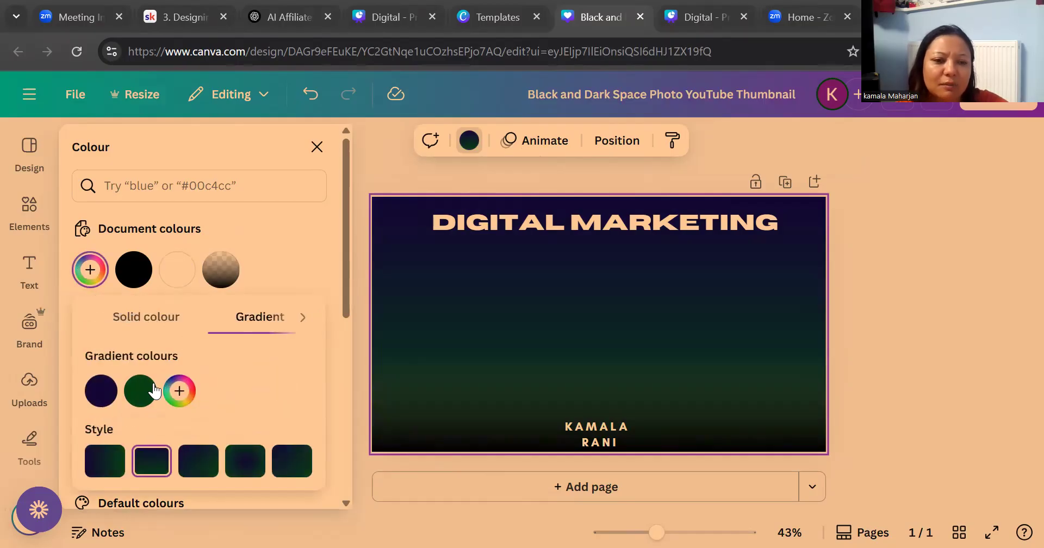
pyautogui.click(181, 393)
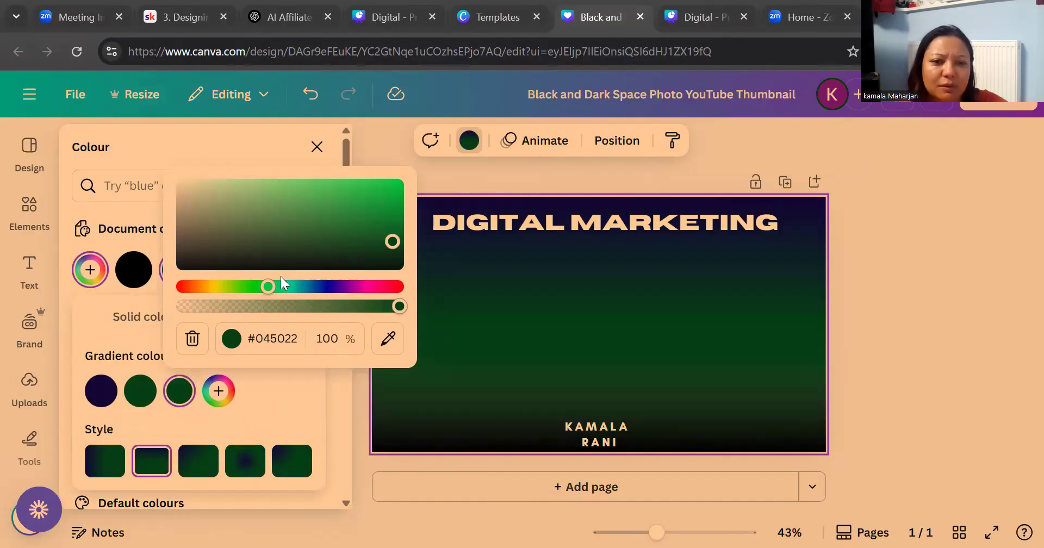
pyautogui.moveTo(267, 288); pyautogui.dragTo(376, 294)
pyautogui.moveTo(392, 242); pyautogui.dragTo(275, 237)
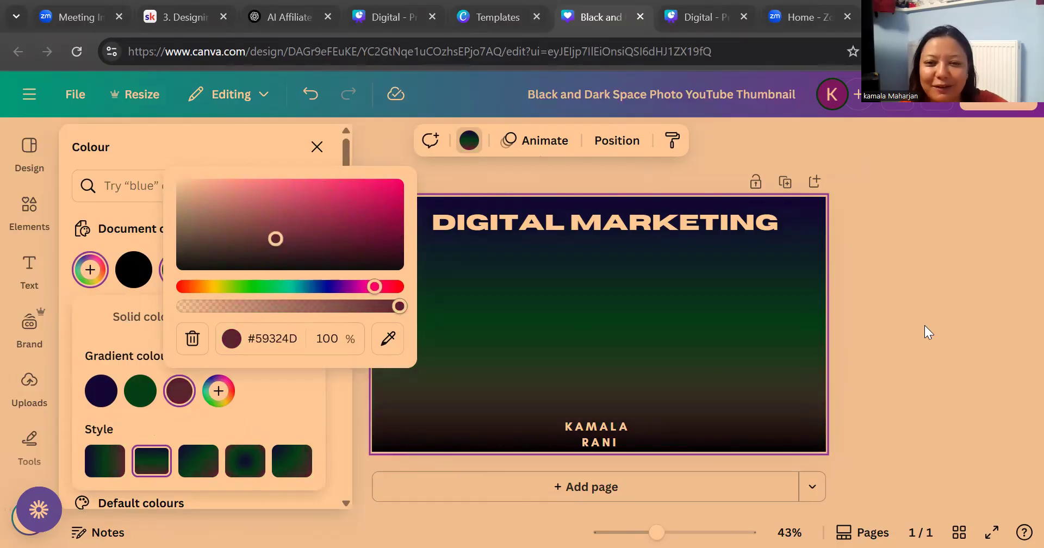
pyautogui.click(924, 325)
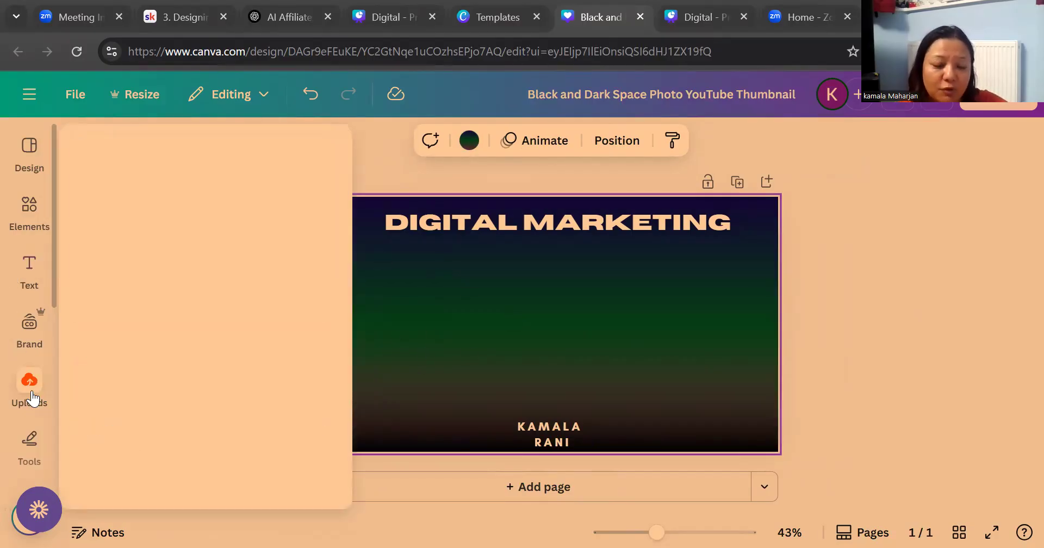
# - Look through the uploaded images and start uploading a new file from the computer
pyautogui.click(30, 396)
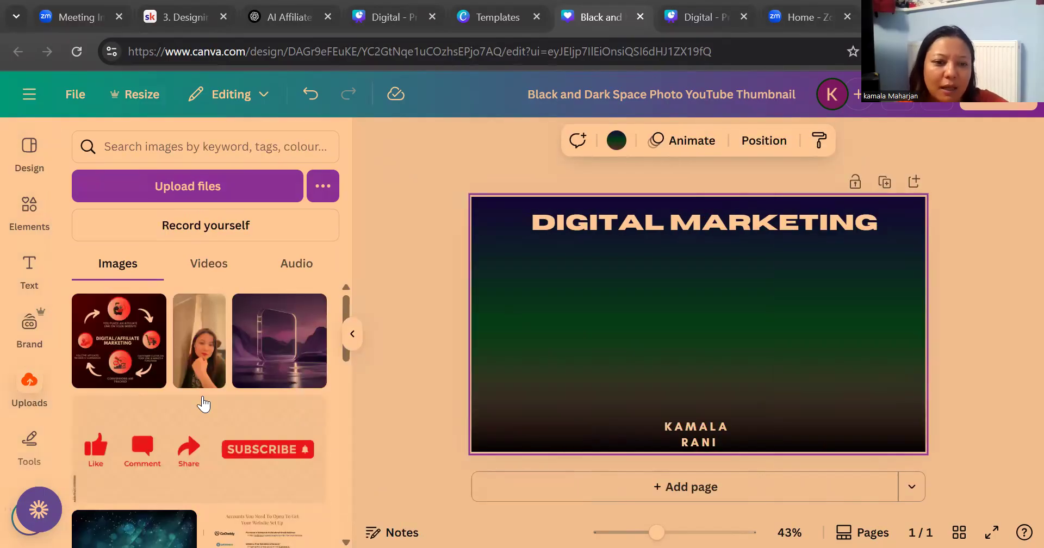
pyautogui.scroll(-8, 205, 401)
pyautogui.scroll(8, 203, 405)
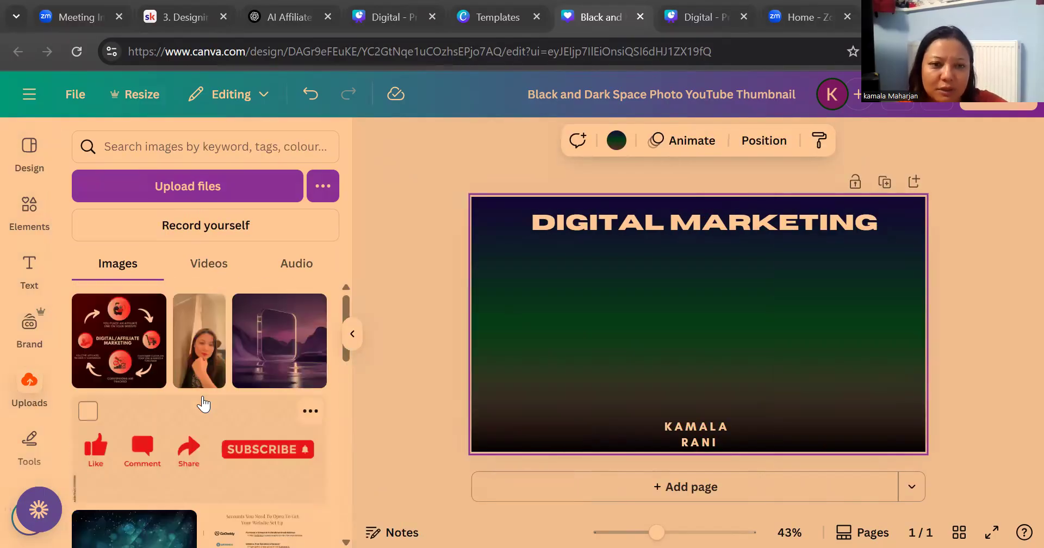
pyautogui.click(184, 188)
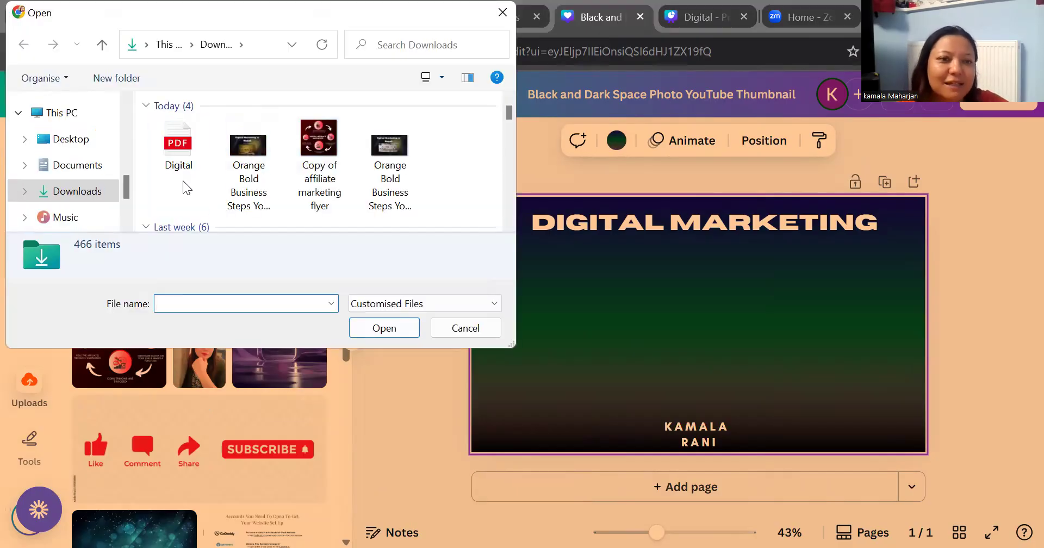
# - Browse the Downloads, Music, Documents and OneDrive Pictures folders for a portrait photo to upload
pyautogui.scroll(-5, 269, 155)
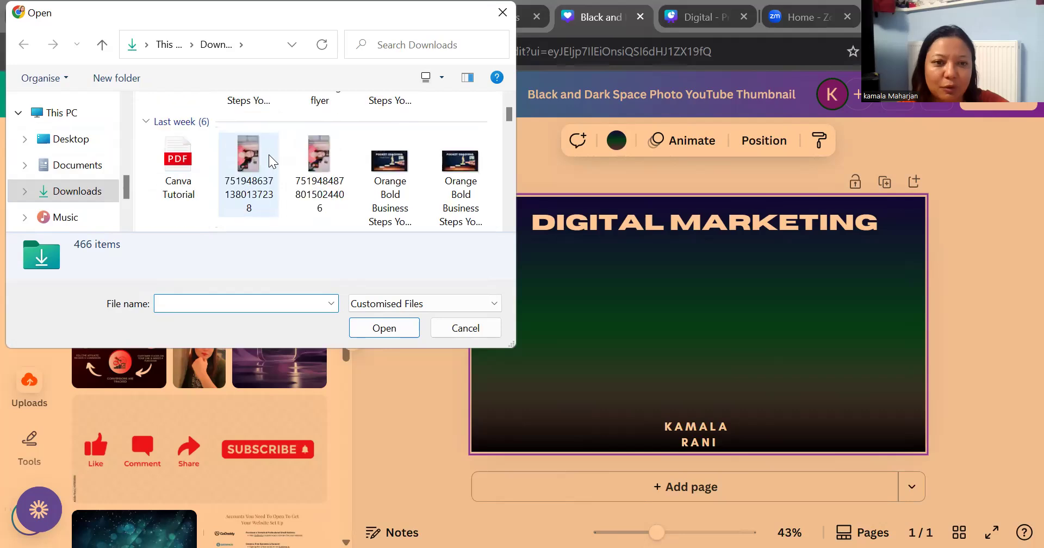
pyautogui.scroll(1, 269, 155)
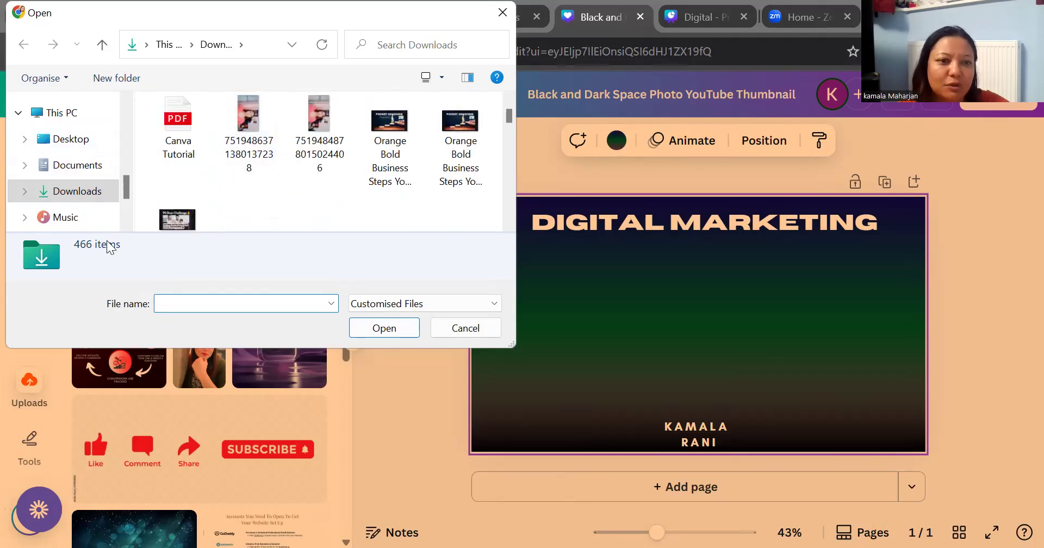
pyautogui.scroll(-3, 74, 200)
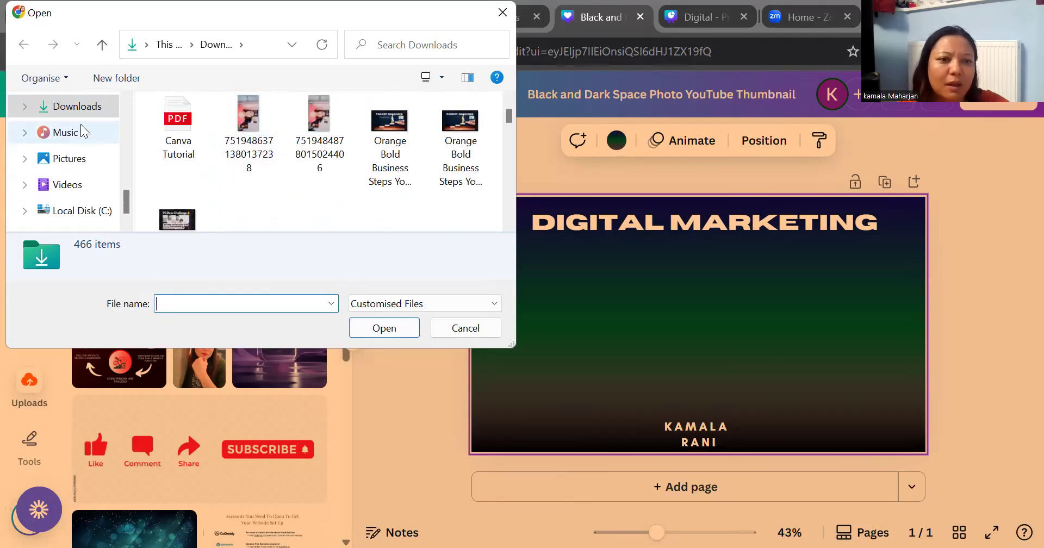
pyautogui.click(81, 126)
pyautogui.scroll(3, 71, 193)
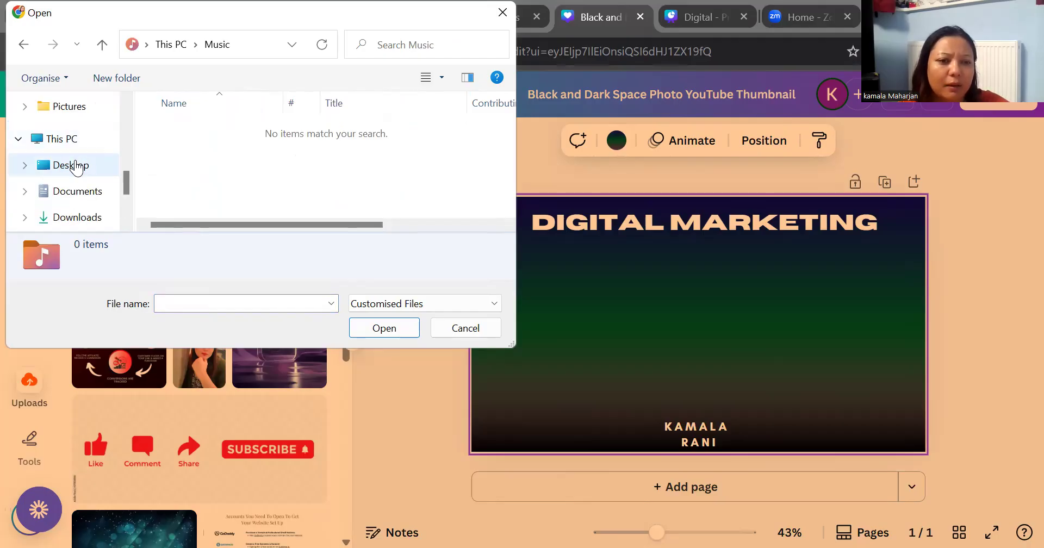
pyautogui.click(72, 192)
pyautogui.hscroll(3, 291, 143)
pyautogui.hscroll(3, 292, 143)
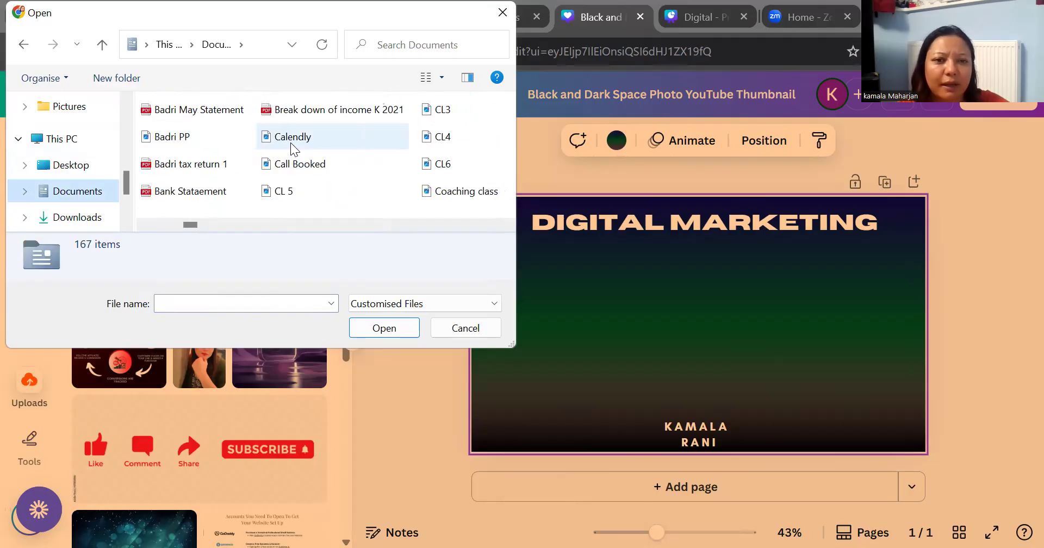
pyautogui.hscroll(3, 243, 139)
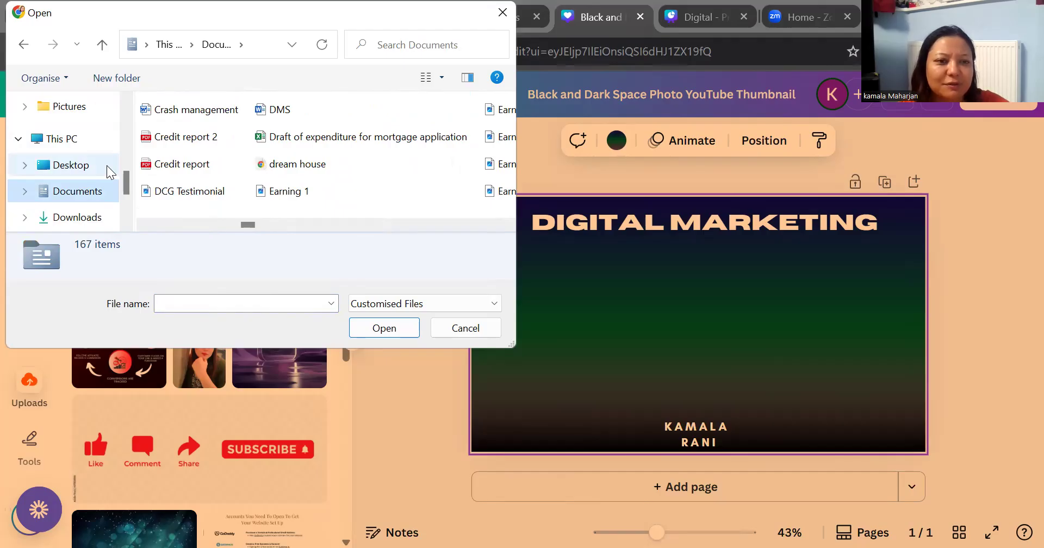
pyautogui.scroll(1, 46, 158)
pyautogui.scroll(-3, 46, 158)
pyautogui.scroll(4, 43, 157)
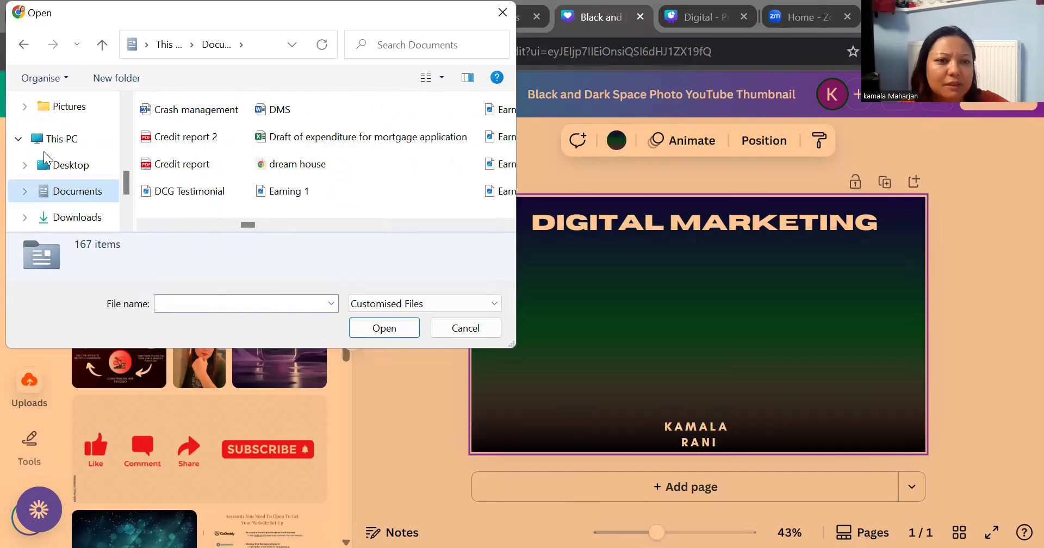
pyautogui.click(62, 136)
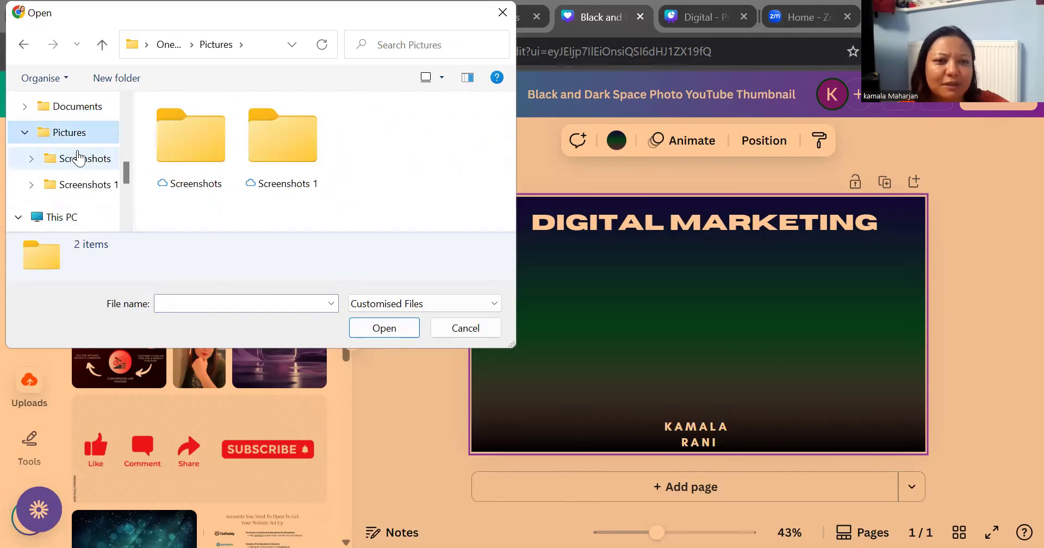
pyautogui.scroll(-1, 70, 160)
pyautogui.scroll(-3, 69, 175)
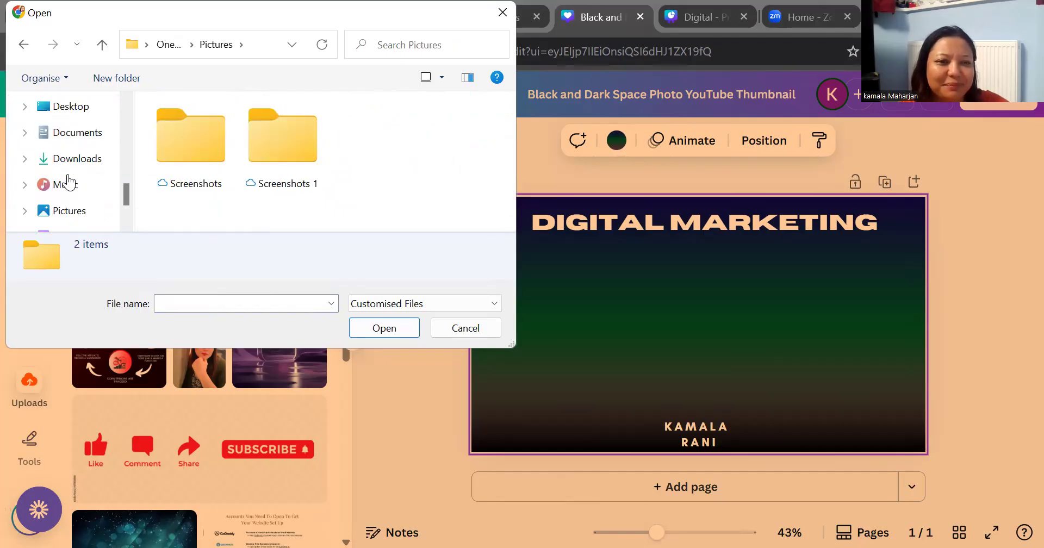
# - Upload the portrait photo "K1 pic" from this PC's Pictures folder
pyautogui.click(71, 212)
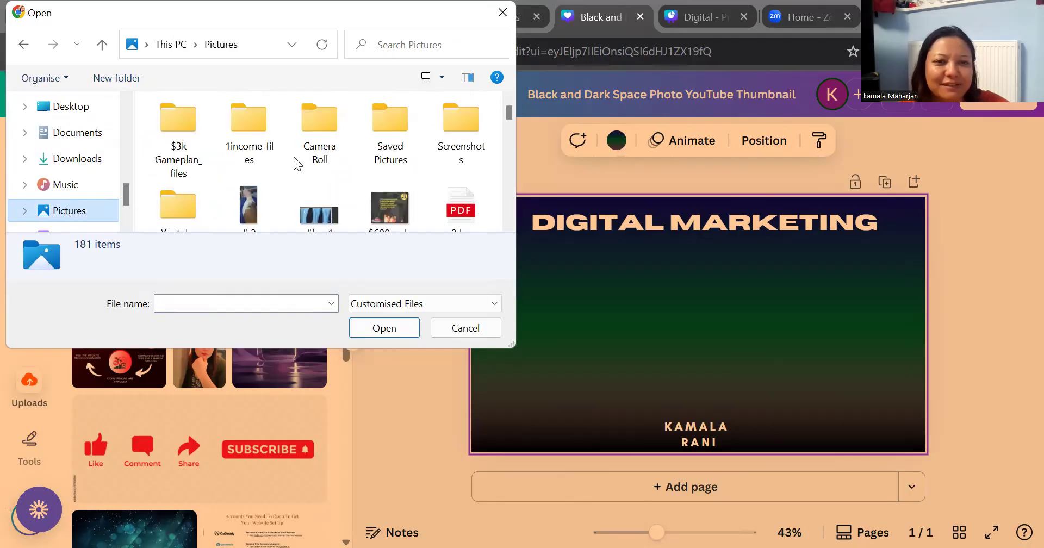
pyautogui.scroll(-3, 296, 158)
pyautogui.scroll(-5, 298, 158)
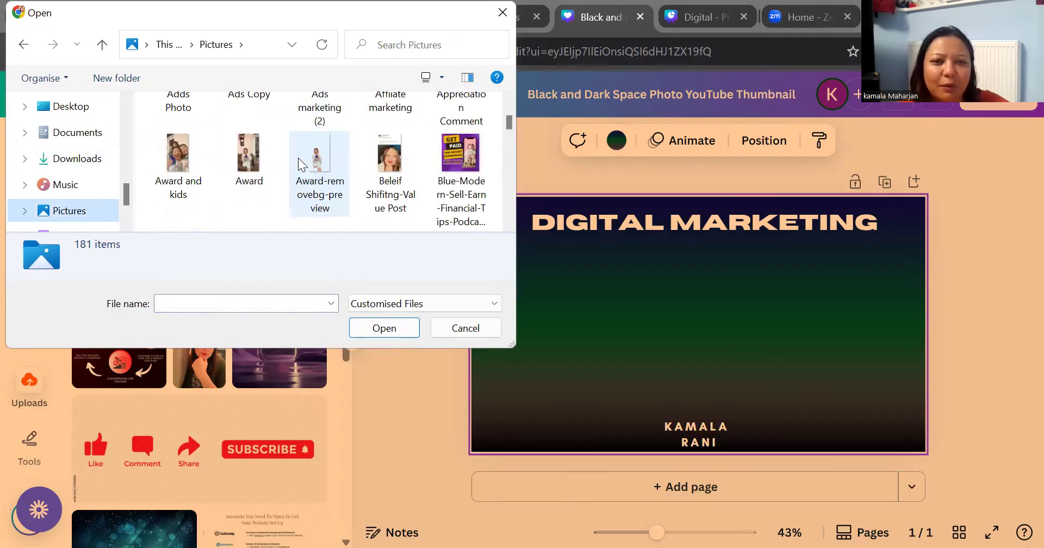
pyautogui.scroll(1, 298, 158)
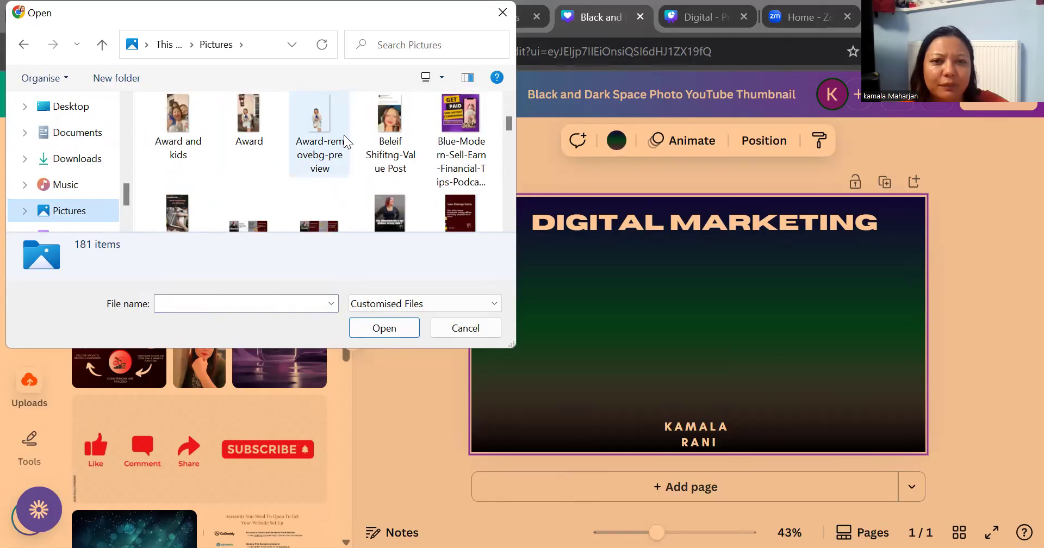
pyautogui.scroll(-5, 346, 137)
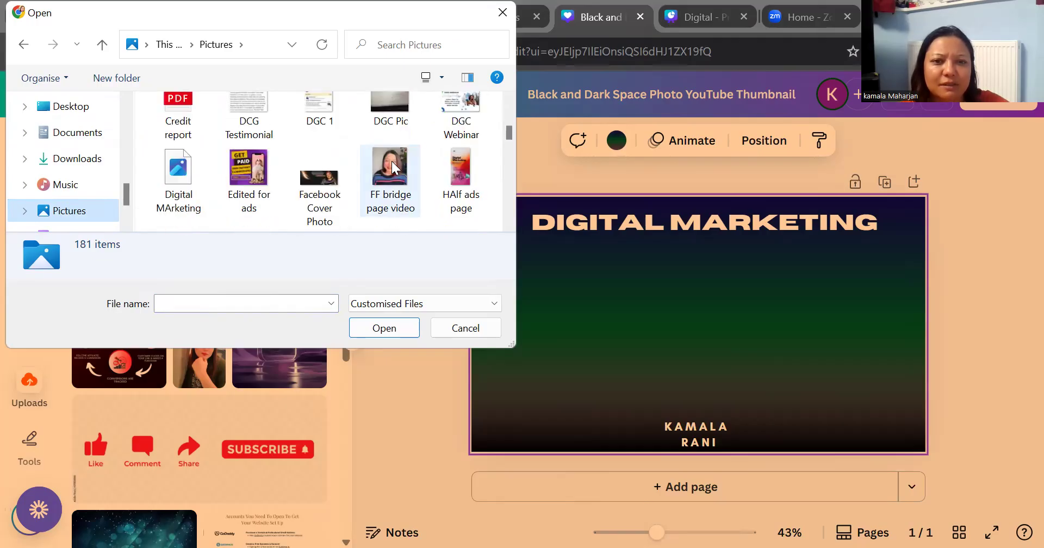
pyautogui.scroll(-4, 365, 163)
pyautogui.scroll(-5, 364, 163)
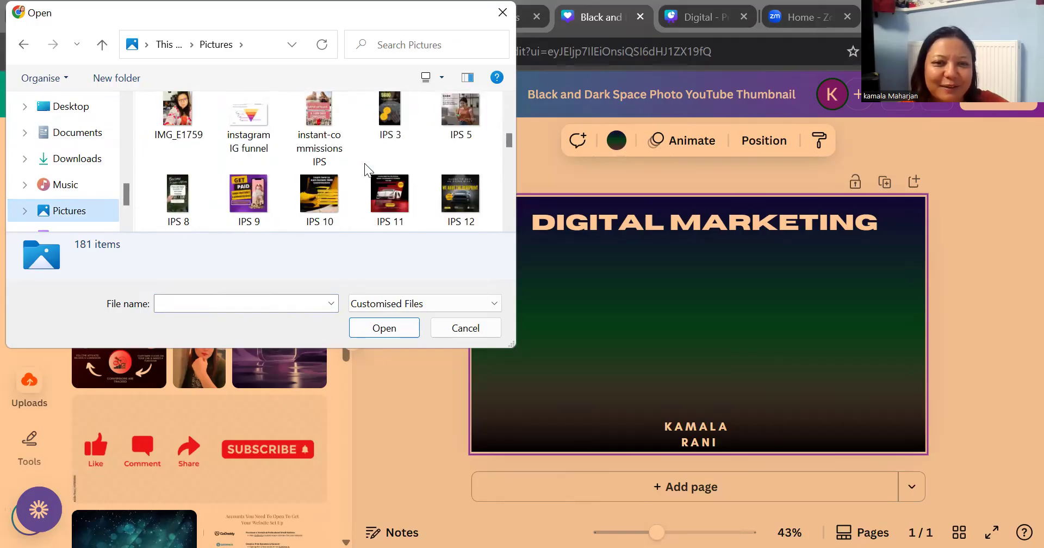
pyautogui.scroll(-4, 364, 163)
pyautogui.scroll(-10, 364, 163)
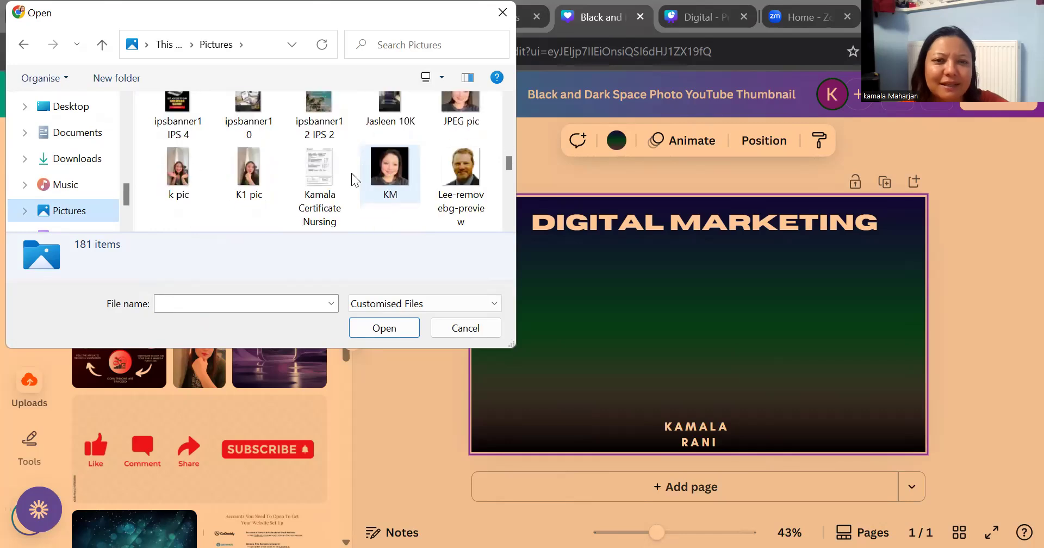
pyautogui.doubleClick(261, 173)
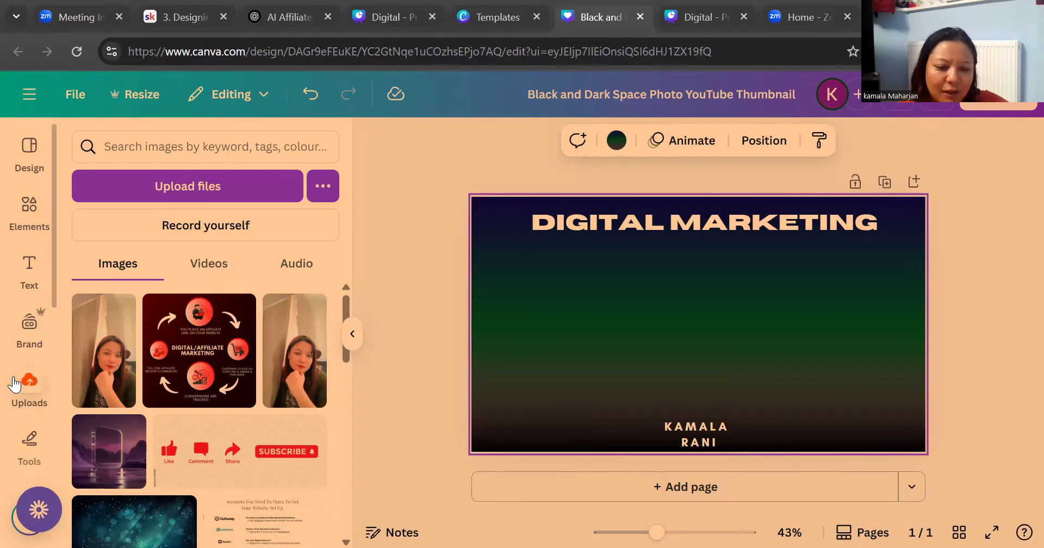
# - Place the newly uploaded portrait on the right side of the thumbnail and remove its background
pyautogui.click(99, 363)
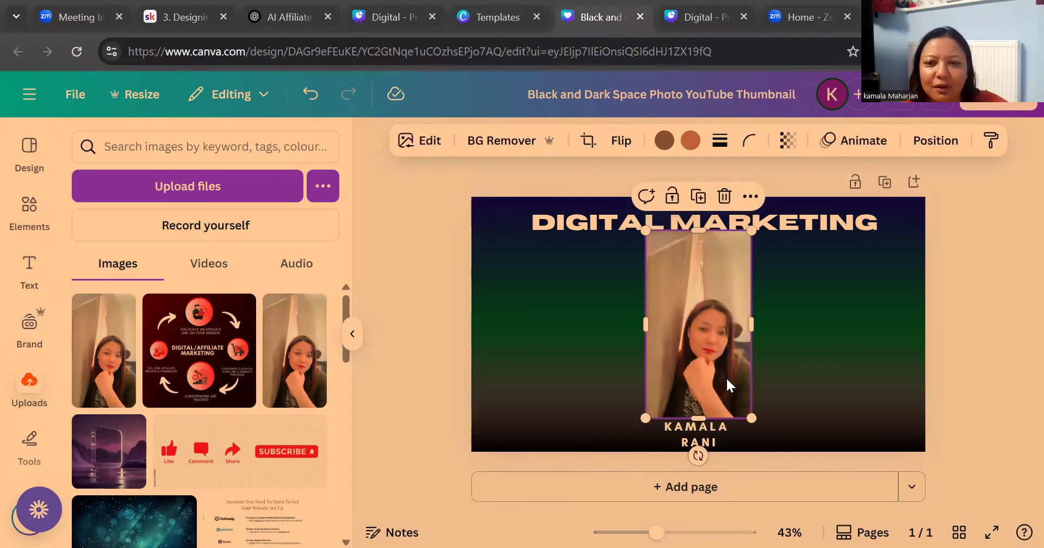
pyautogui.moveTo(738, 391); pyautogui.dragTo(857, 387)
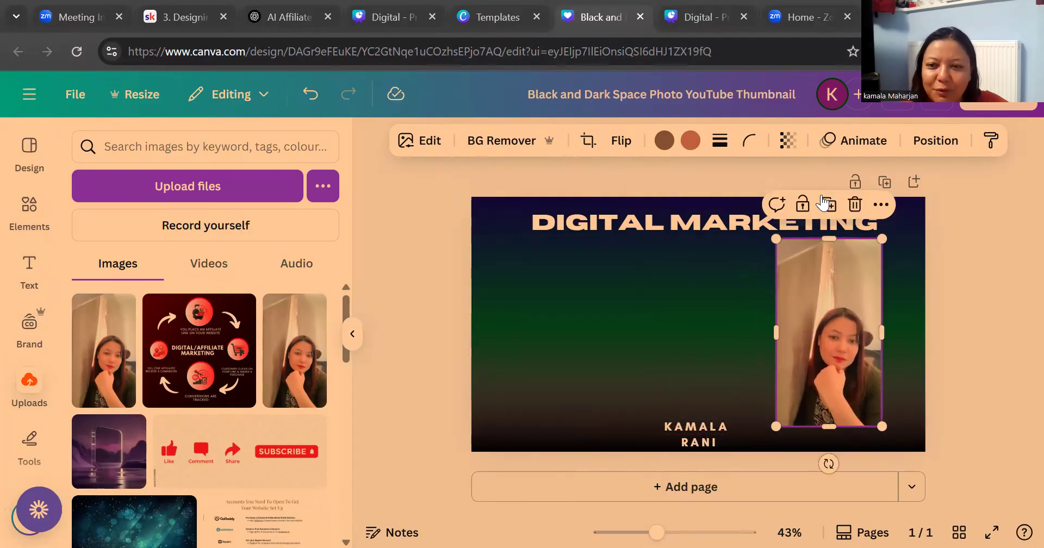
pyautogui.click(498, 142)
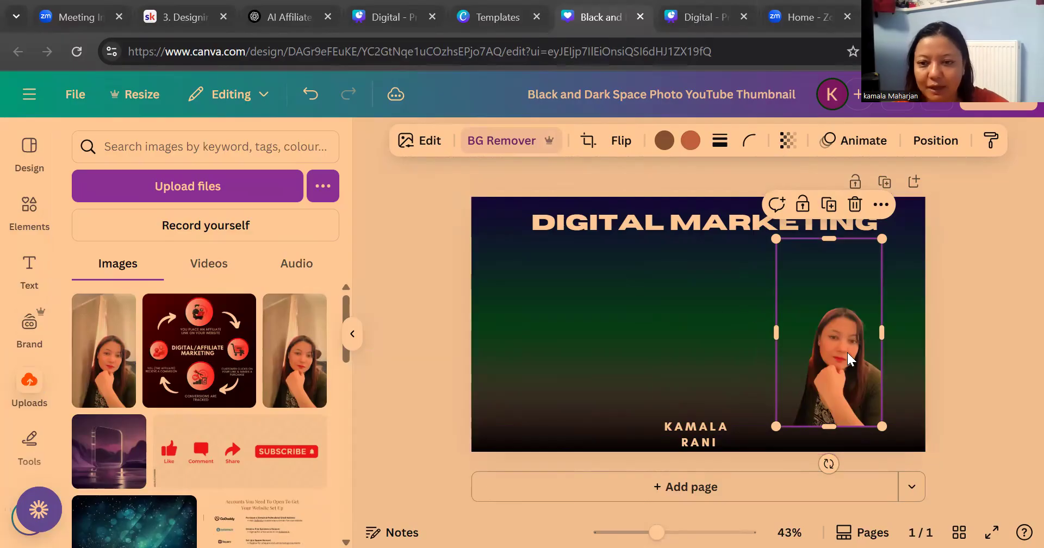
# - Enlarge the portrait cutout and position it in the thumbnail's lower right, below the headline
pyautogui.moveTo(746, 330); pyautogui.dragTo(705, 331)
pyautogui.moveTo(798, 238); pyautogui.dragTo(786, 224)
pyautogui.moveTo(806, 355); pyautogui.dragTo(801, 337)
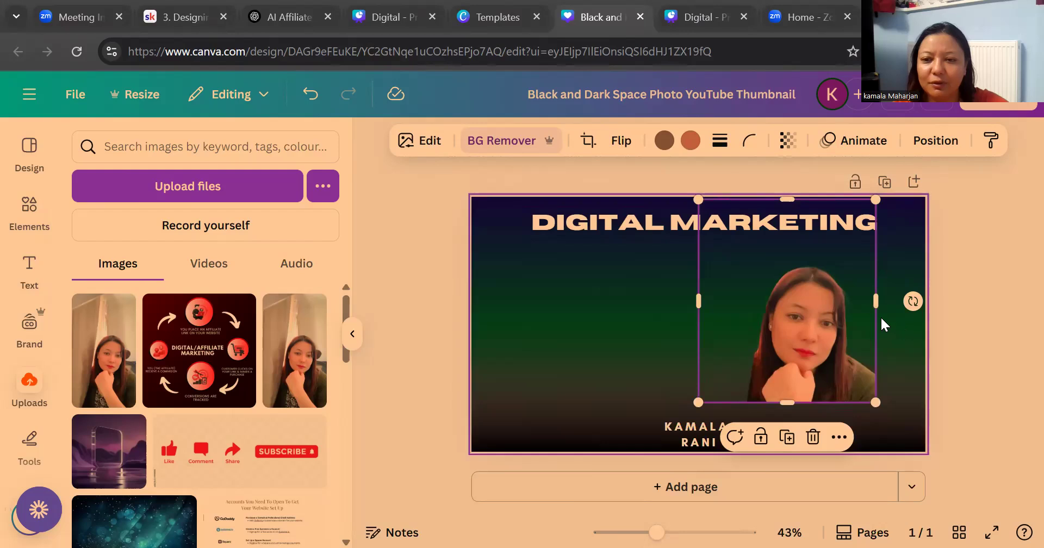
pyautogui.moveTo(875, 301); pyautogui.dragTo(910, 304)
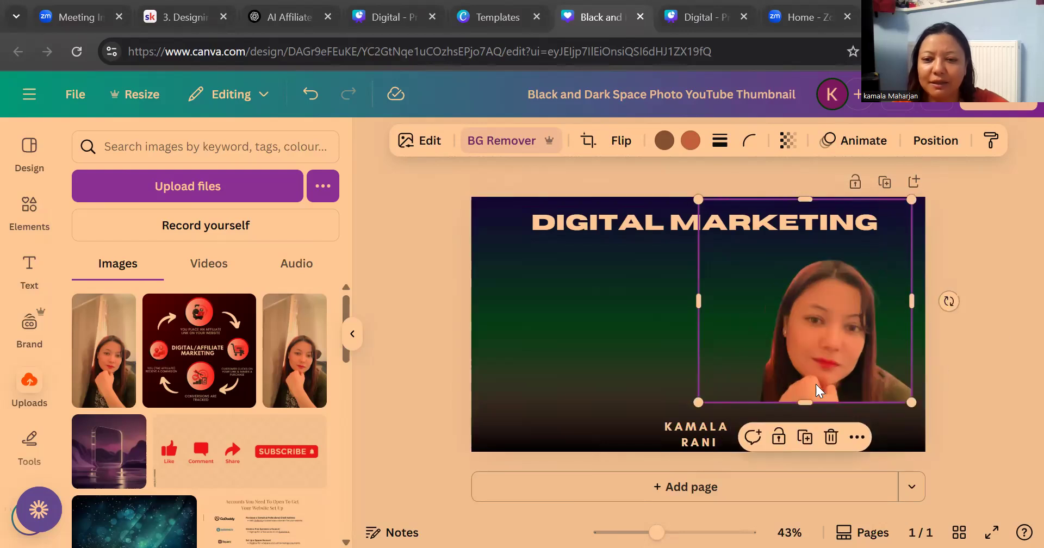
pyautogui.moveTo(802, 402); pyautogui.dragTo(802, 427)
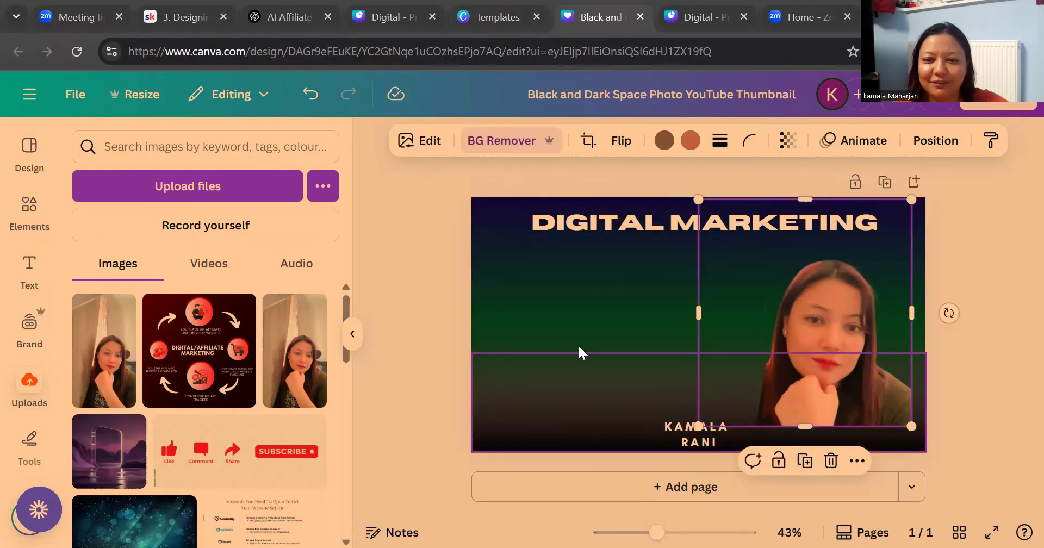
pyautogui.click(572, 344)
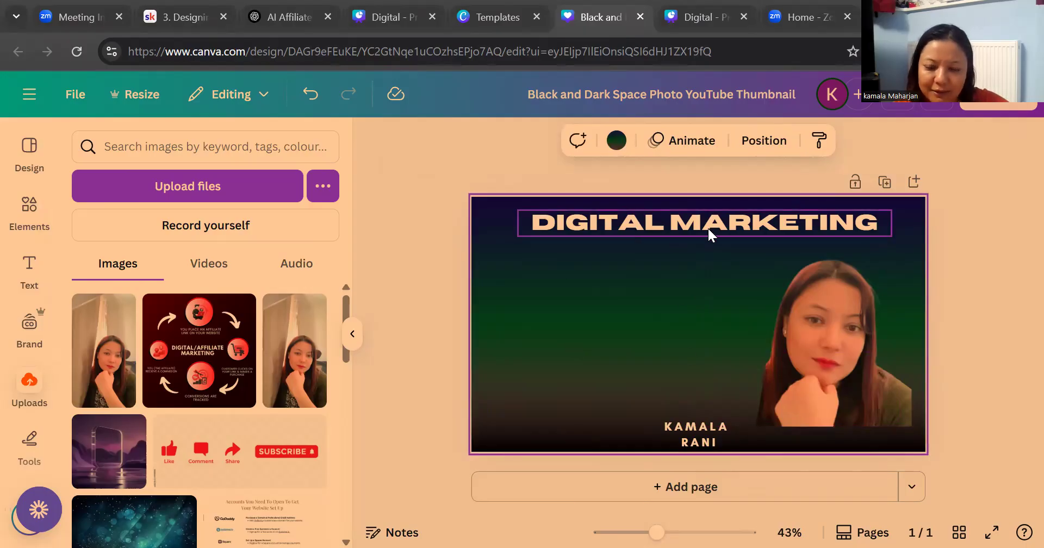
# - Move the DIGITAL MARKETING headline down, split it onto two lines and shift it left, clear of the portrait
pyautogui.moveTo(699, 229); pyautogui.dragTo(687, 253)
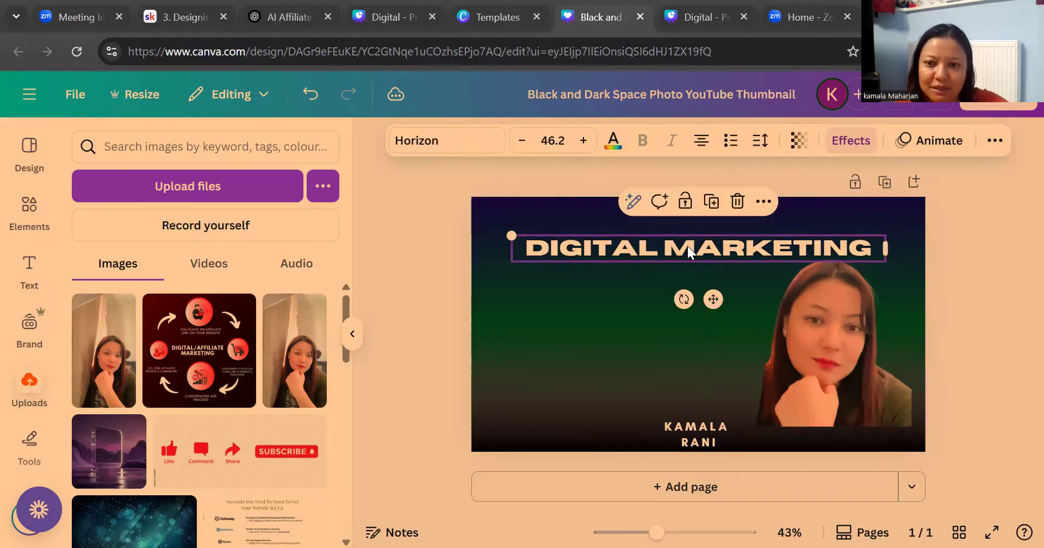
pyautogui.click(659, 247)
pyautogui.press('Return')
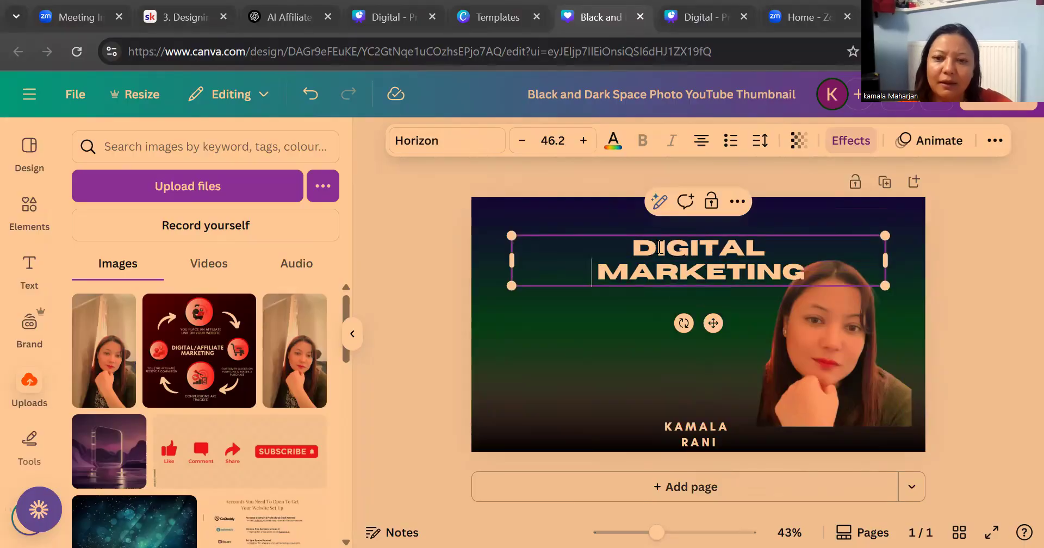
pyautogui.moveTo(756, 269); pyautogui.dragTo(726, 270)
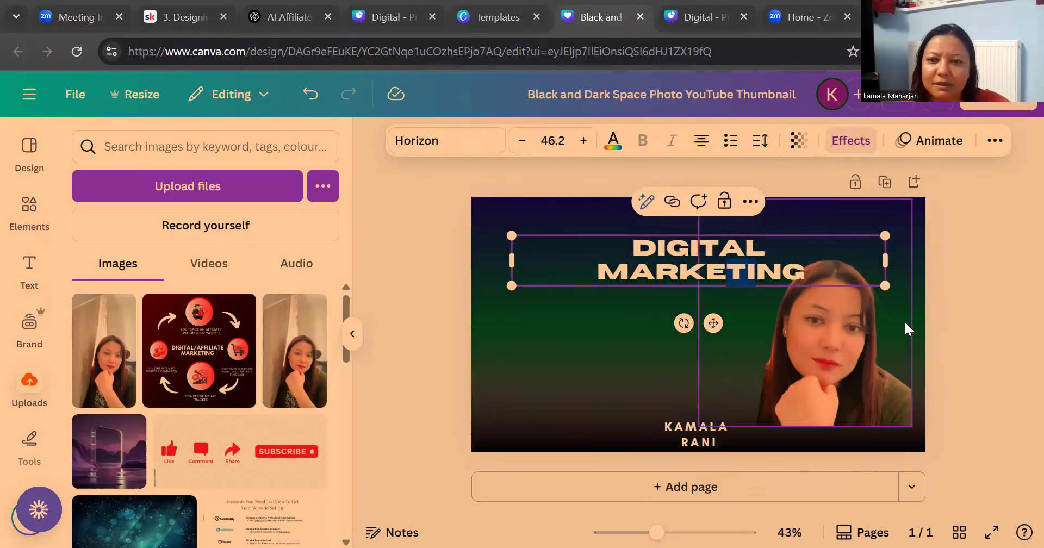
pyautogui.moveTo(885, 261); pyautogui.dragTo(766, 289)
pyautogui.click(757, 311)
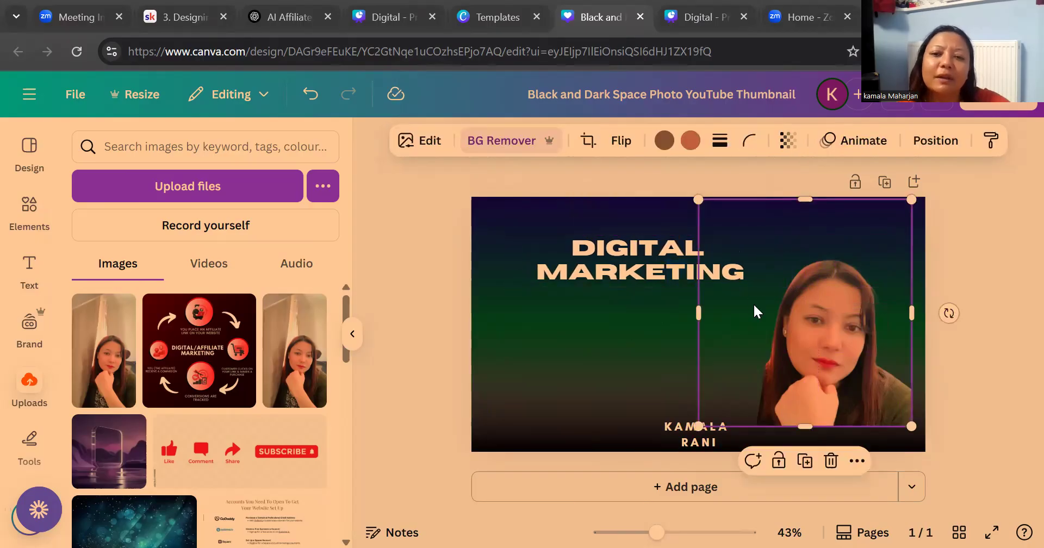
# - Add a subheading reading "for Busy Moms" below the DIGITAL MARKETING headline
pyautogui.click(29, 269)
pyautogui.scroll(-2, 199, 296)
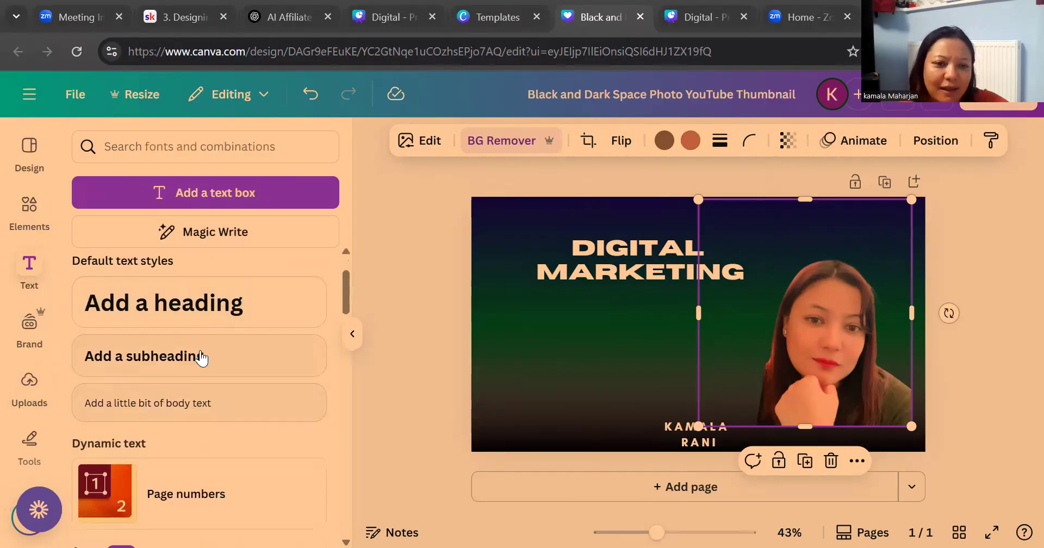
pyautogui.click(200, 357)
pyautogui.click(849, 436)
pyautogui.click(609, 367)
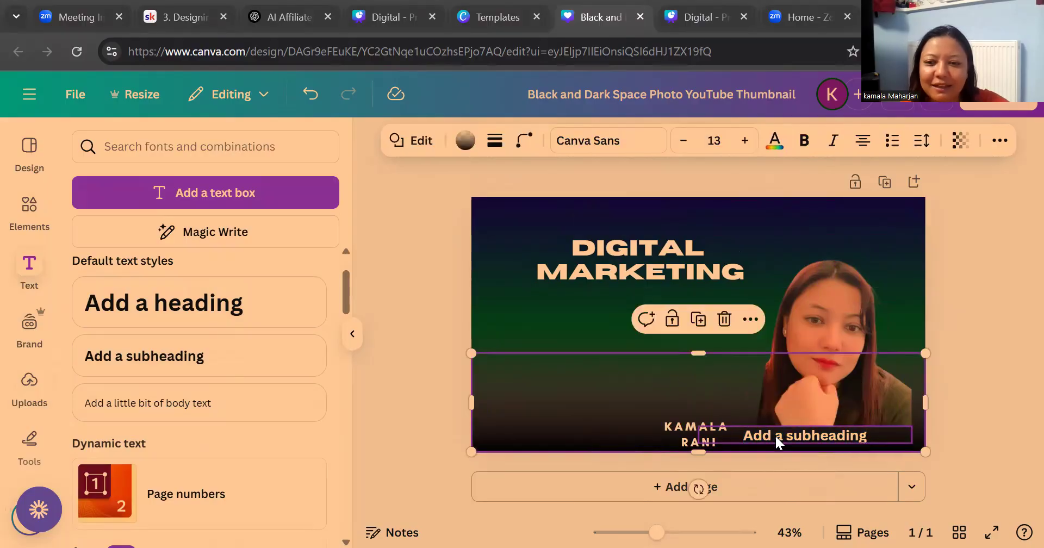
pyautogui.click(781, 438)
pyautogui.moveTo(784, 437); pyautogui.dragTo(583, 340)
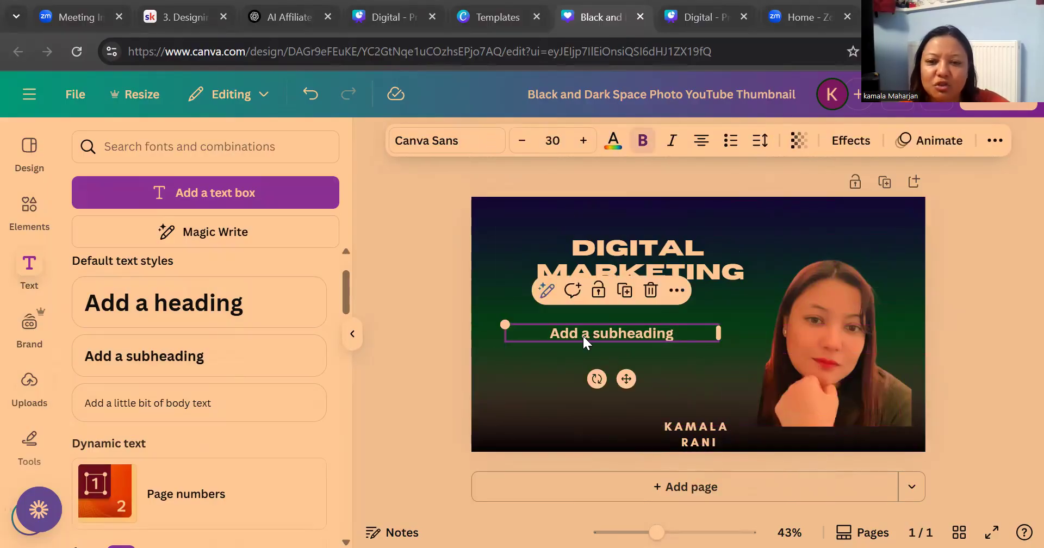
pyautogui.doubleClick(683, 331)
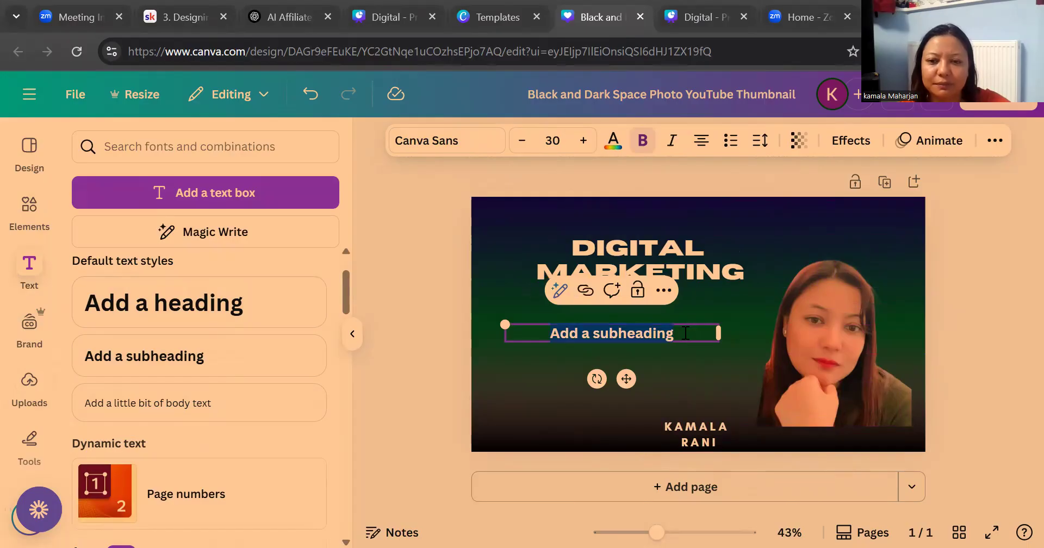
pyautogui.write('for Busy Moms')
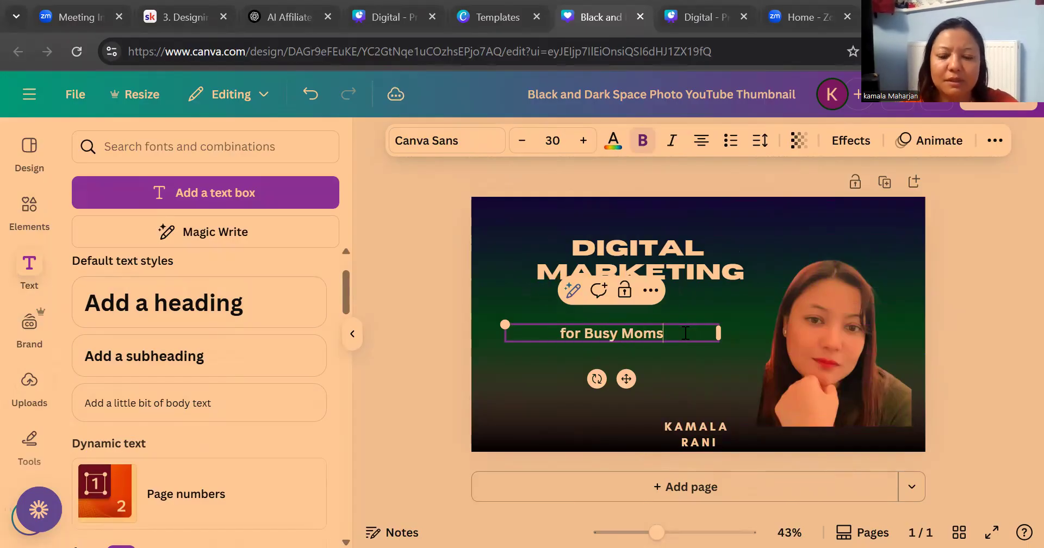
# - Move the "for Busy Moms" subheading up so it sits directly beneath the DIGITAL MARKETING headline
pyautogui.click(677, 363)
pyautogui.click(602, 337)
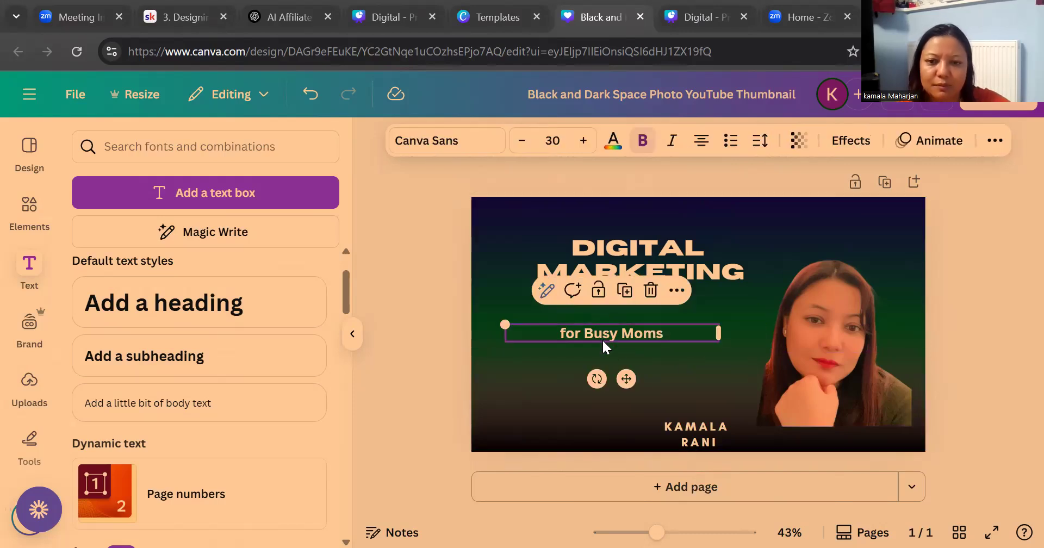
pyautogui.doubleClick(655, 335)
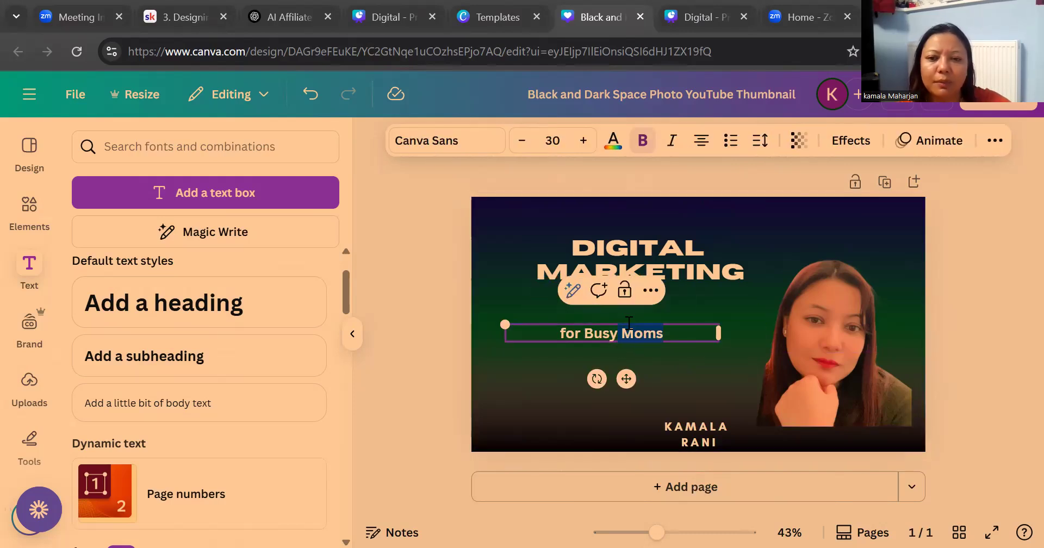
pyautogui.click(765, 294)
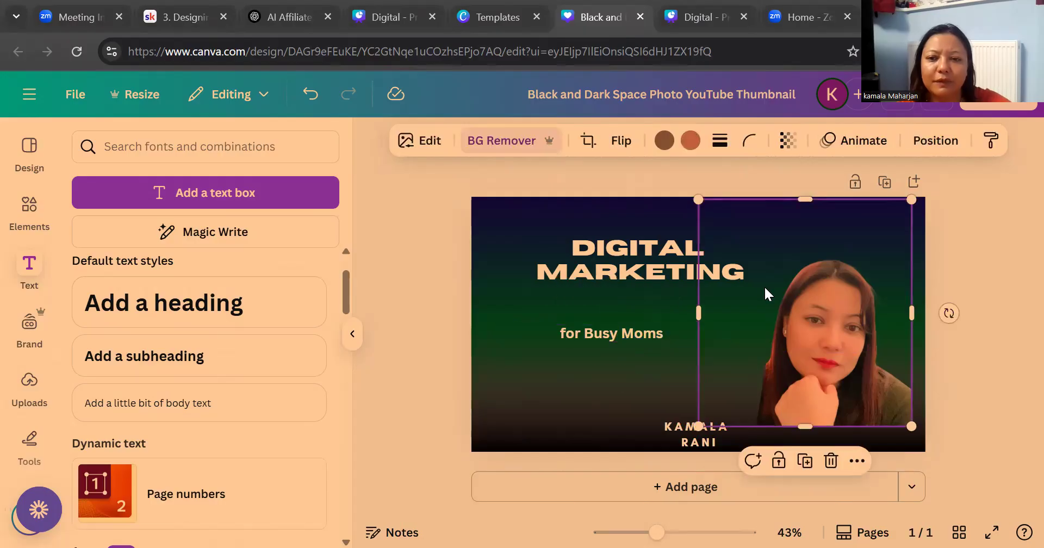
pyautogui.moveTo(662, 338); pyautogui.dragTo(679, 307)
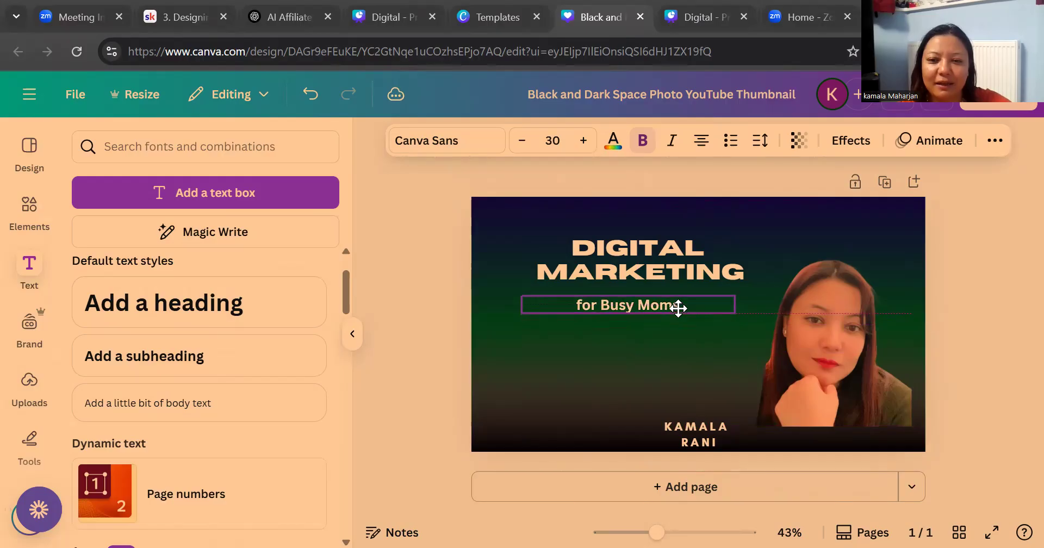
pyautogui.click(388, 230)
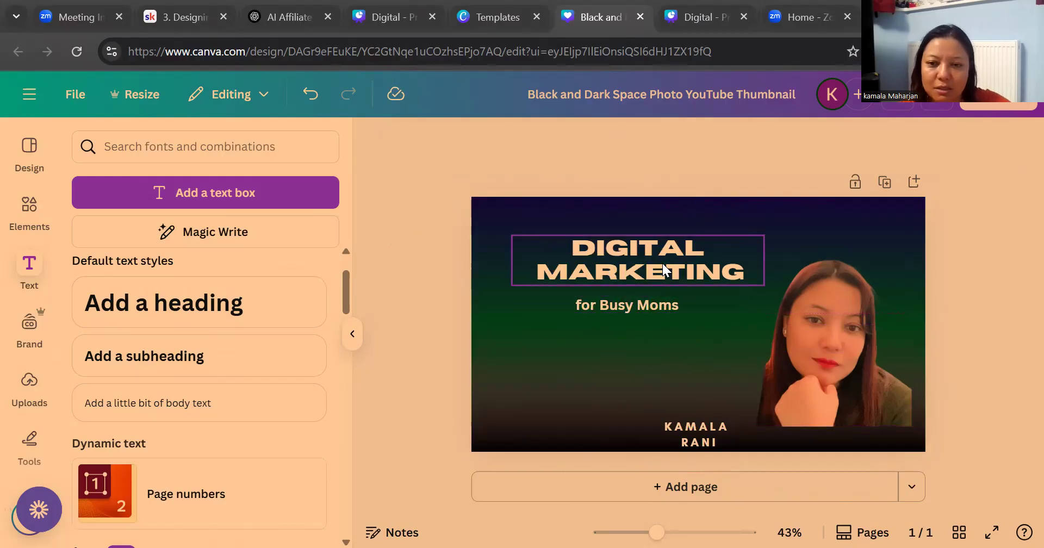
pyautogui.click(690, 315)
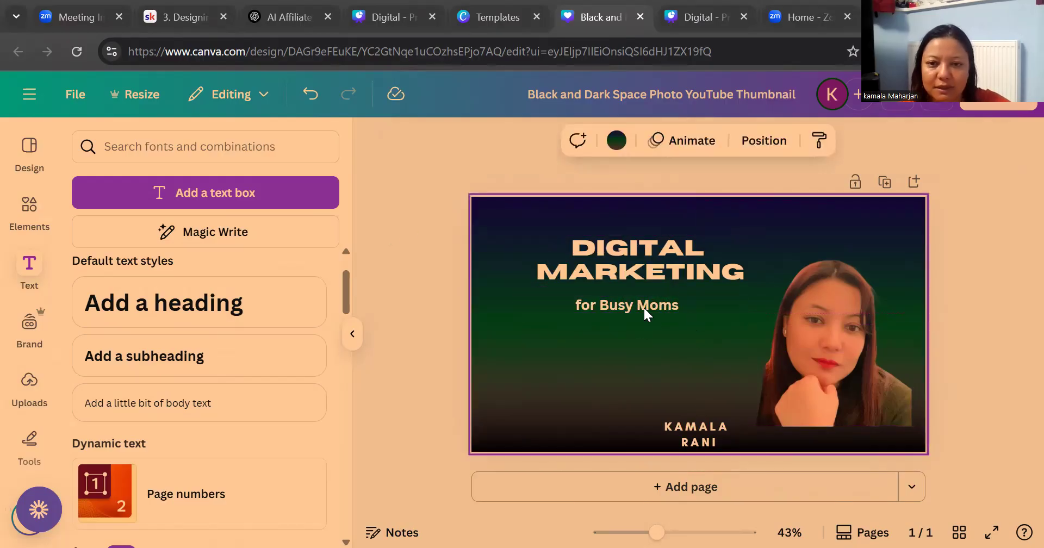
# - Colour only the words "Busy Moms" in the subheading purple, using a default solid colour
pyautogui.click(614, 308)
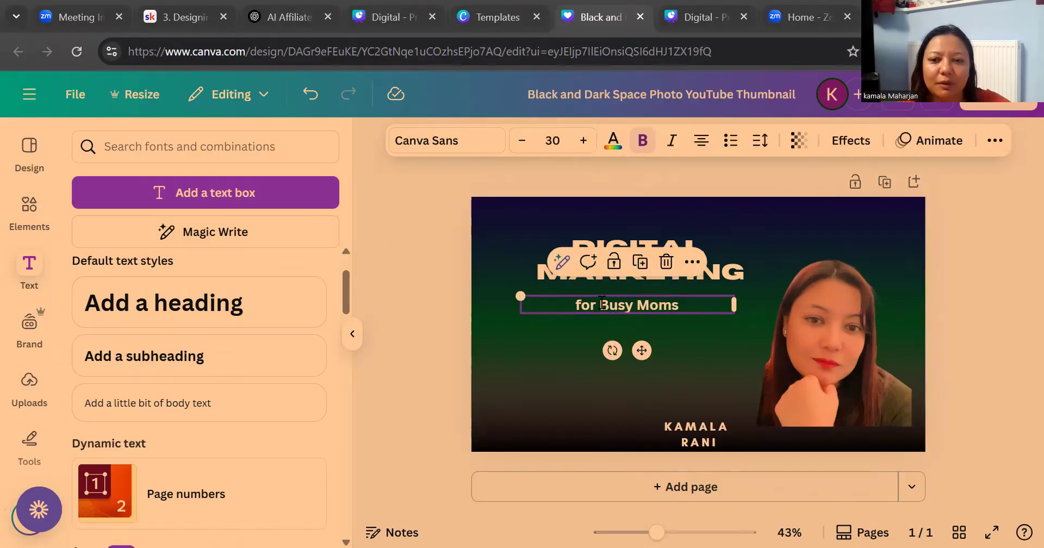
pyautogui.click(600, 304)
pyautogui.moveTo(600, 305); pyautogui.dragTo(700, 297)
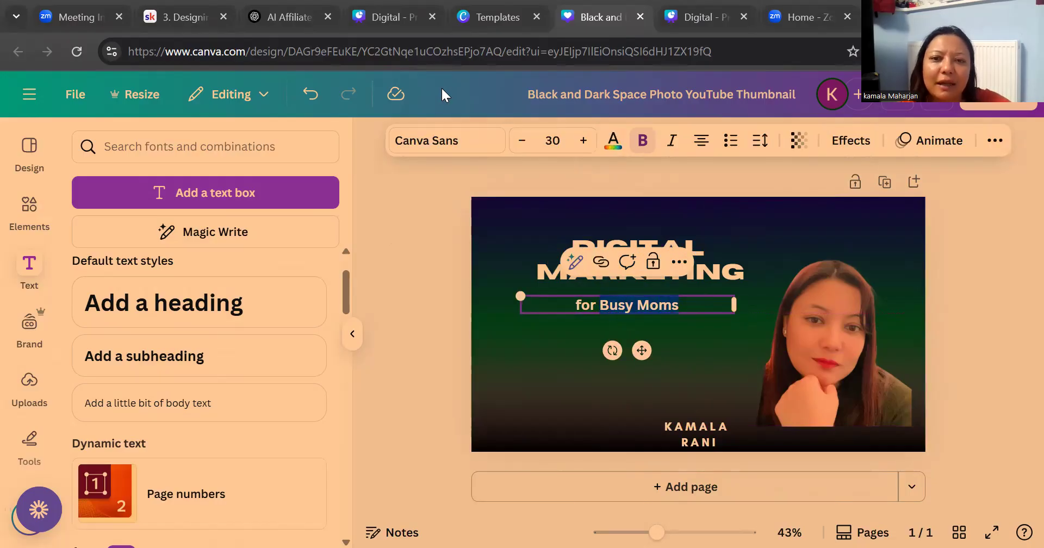
pyautogui.click(613, 141)
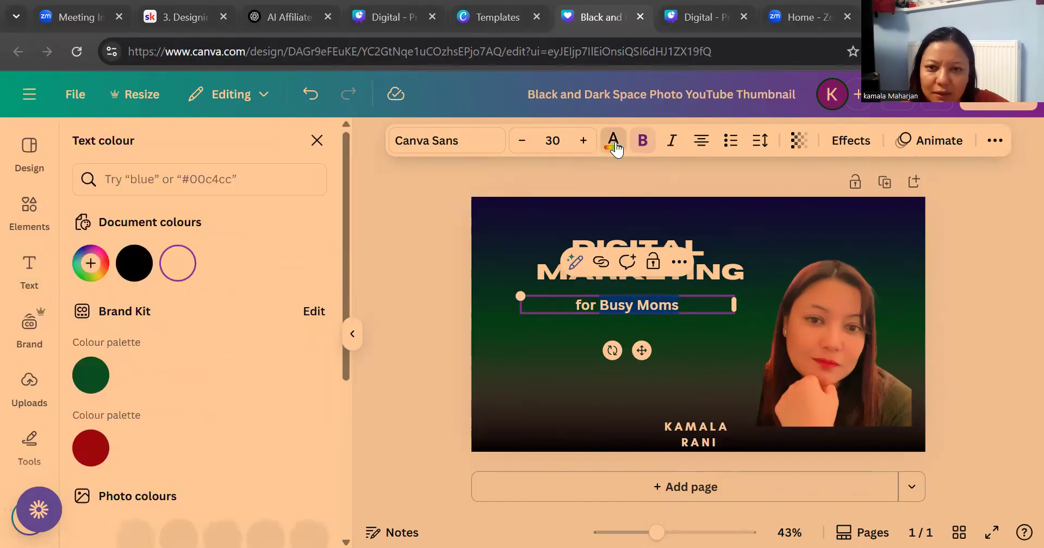
pyautogui.scroll(-5, 181, 444)
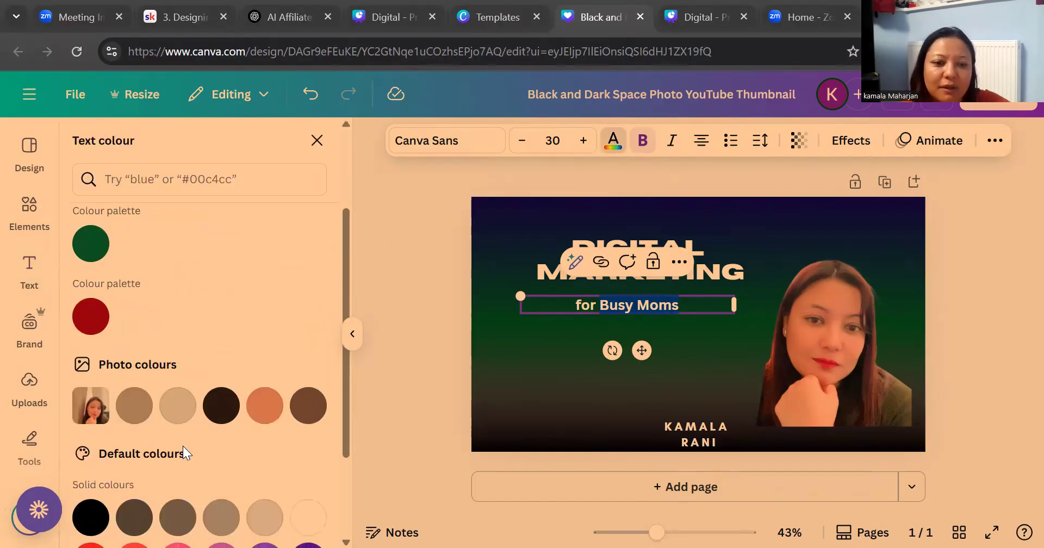
pyautogui.click(265, 431)
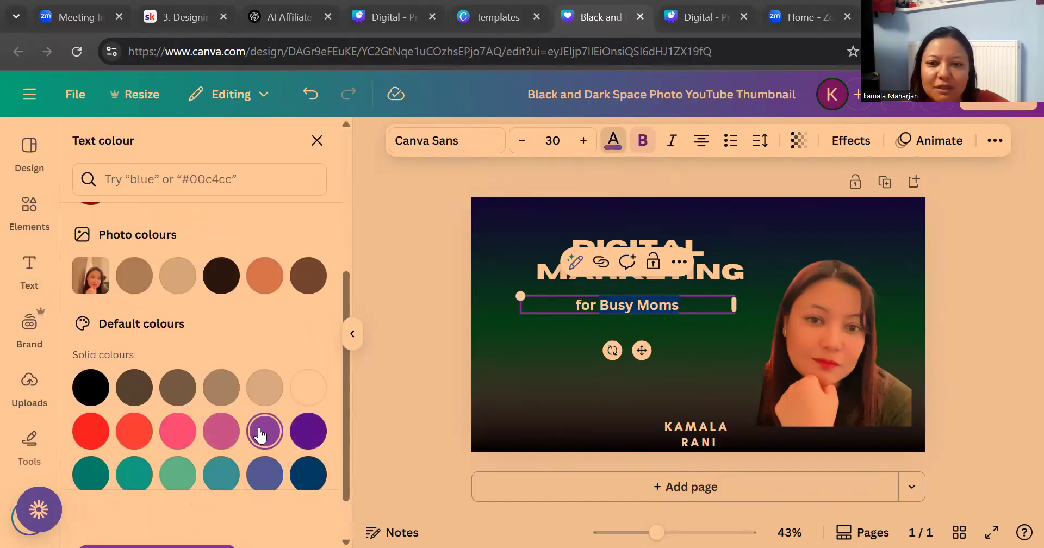
pyautogui.click(419, 333)
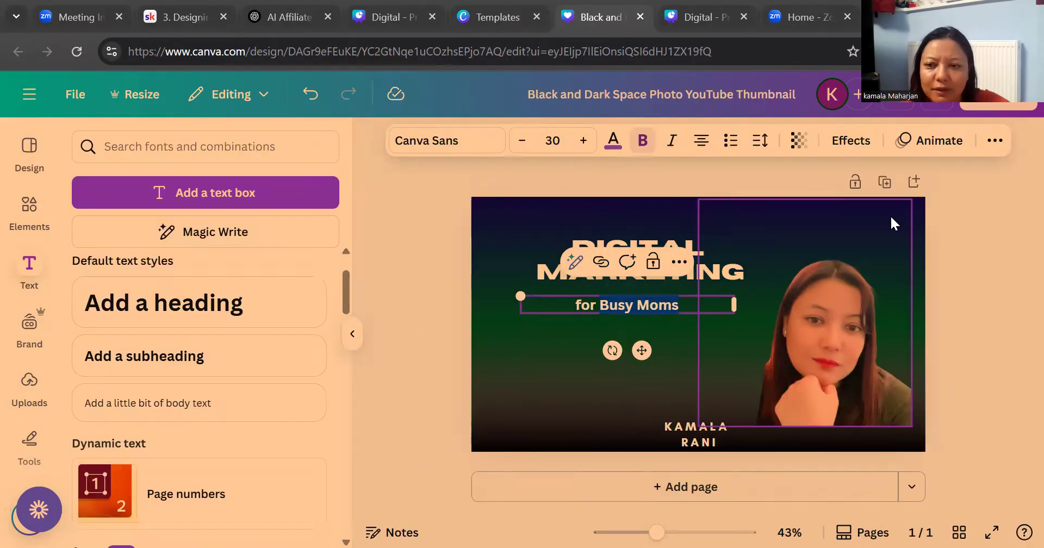
pyautogui.click(769, 292)
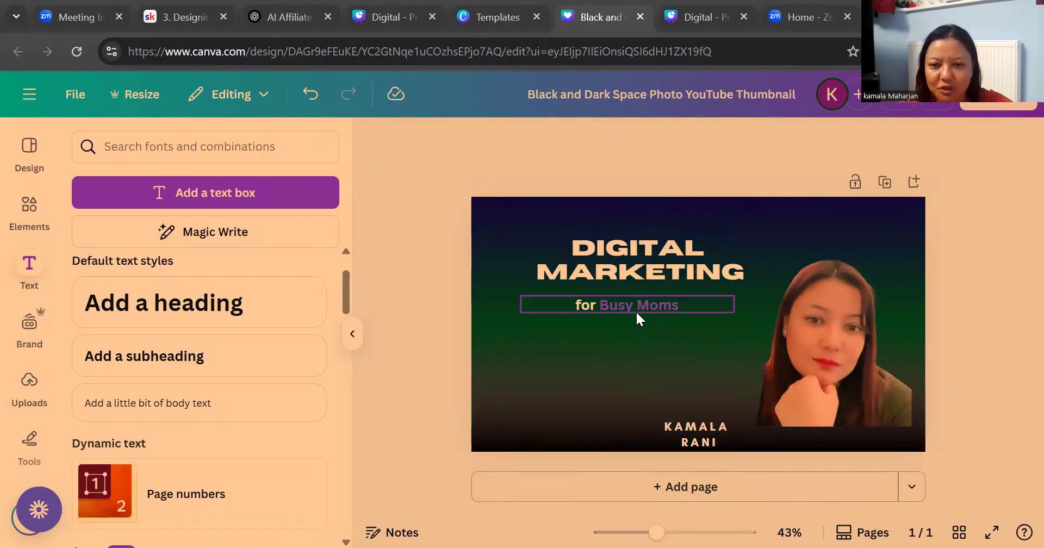
# - Shift the subheading slightly right and italicise its words "Busy Moms"
pyautogui.click(615, 308)
pyautogui.moveTo(667, 294); pyautogui.dragTo(611, 305)
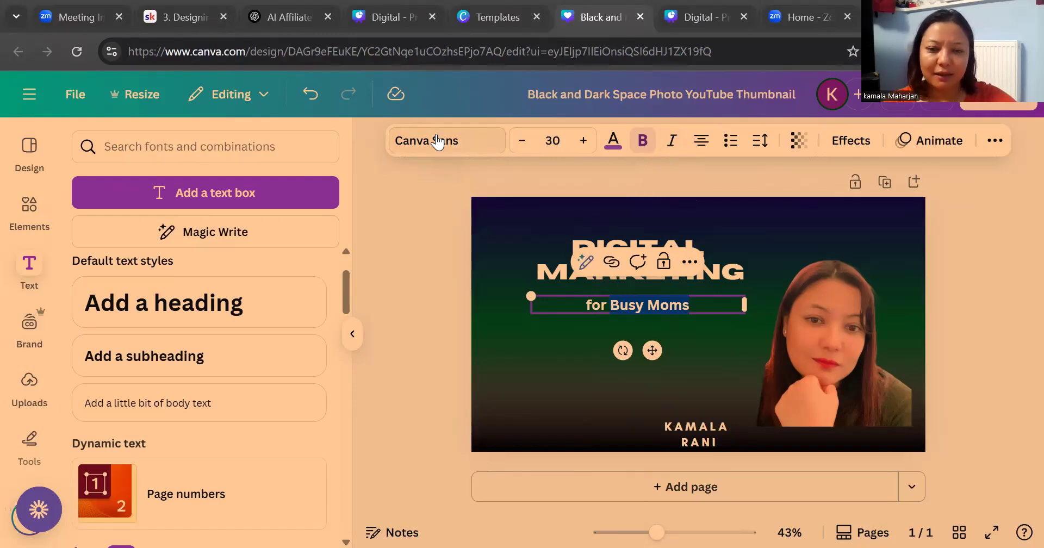
pyautogui.click(672, 142)
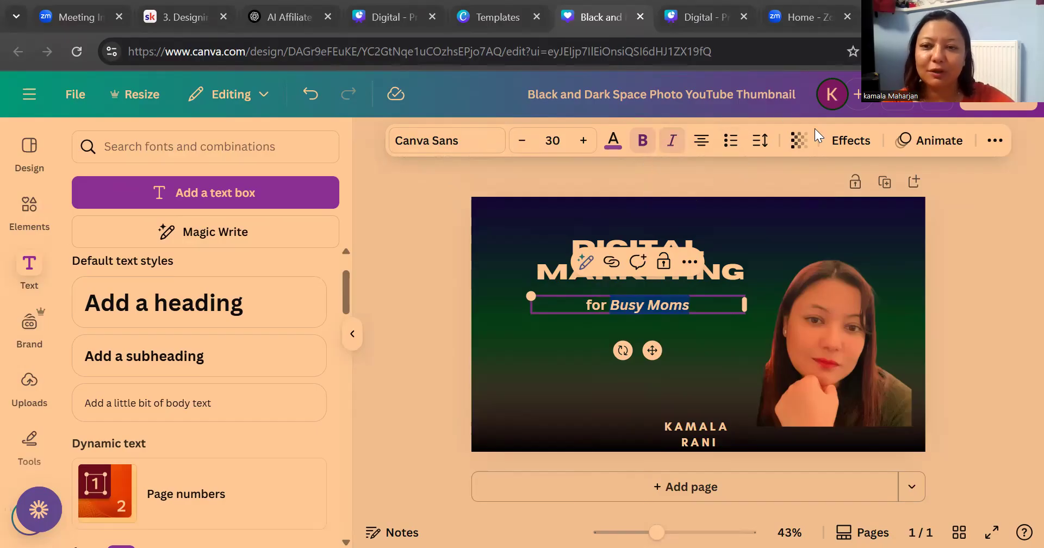
# - Set the portrait cutout's transparency to 91
pyautogui.click(785, 221)
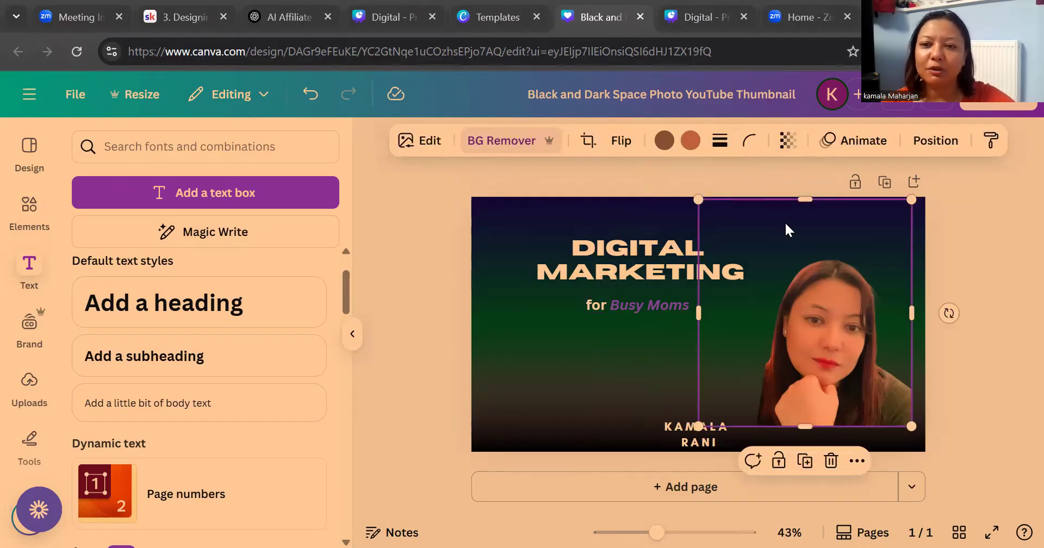
pyautogui.click(788, 141)
pyautogui.moveTo(823, 215)
pyautogui.mouseDown()
pyautogui.moveTo(709, 211)
pyautogui.moveTo(848, 208)
pyautogui.moveTo(816, 213)
pyautogui.mouseUp()
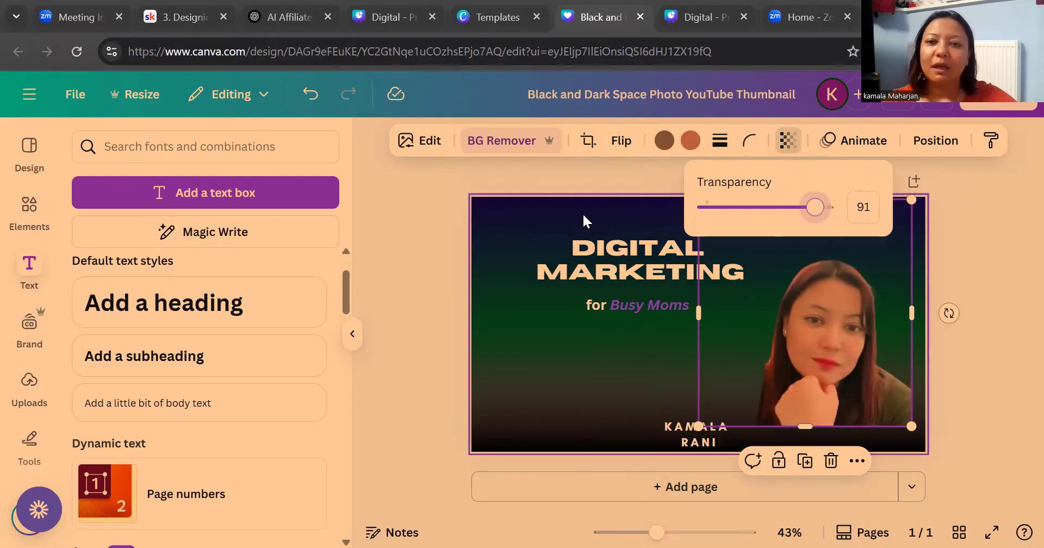
pyautogui.click(620, 177)
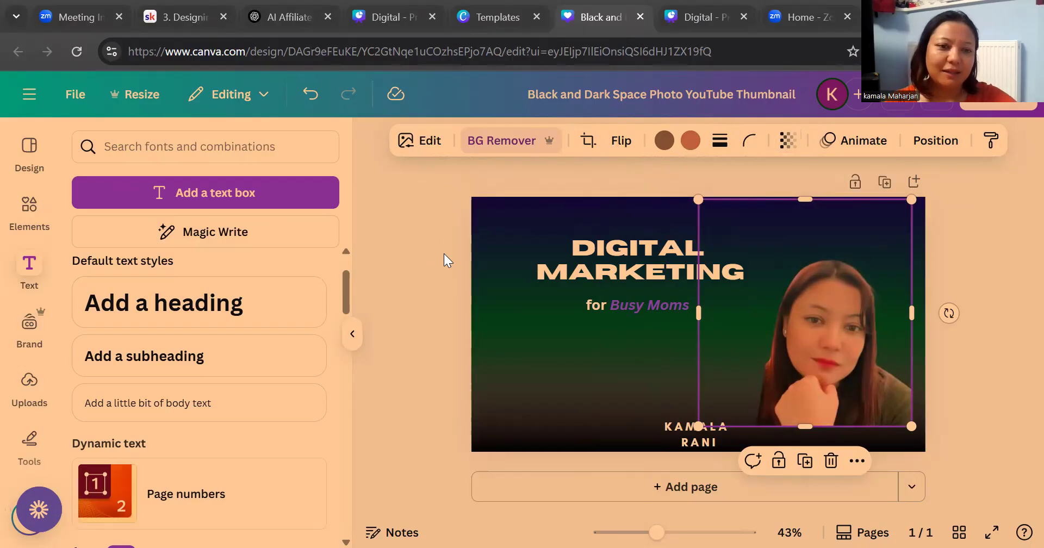
pyautogui.click(358, 216)
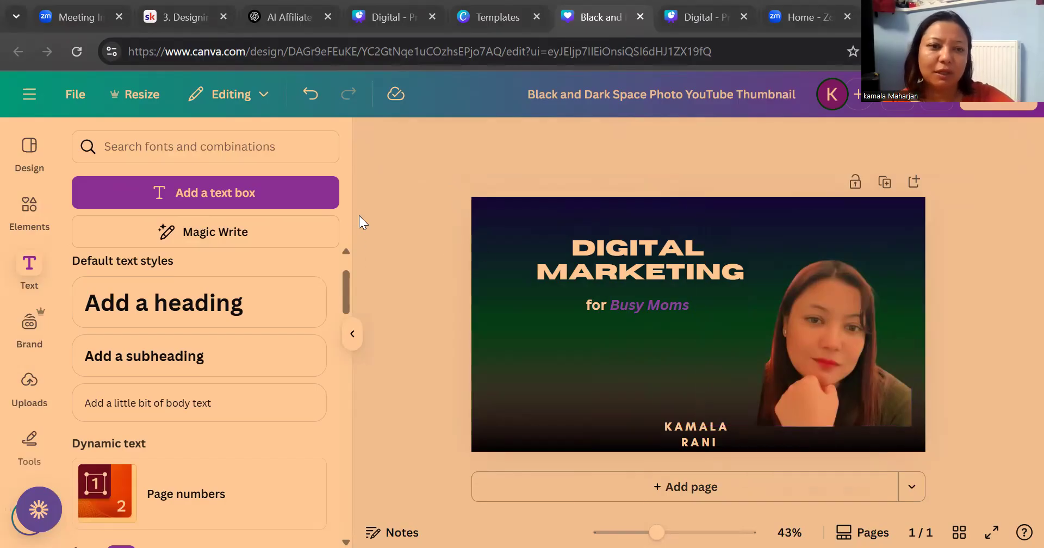
# - Browse the thumbnail templates, the recently used elements and the basic shapes
pyautogui.click(24, 160)
pyautogui.scroll(-10, 230, 335)
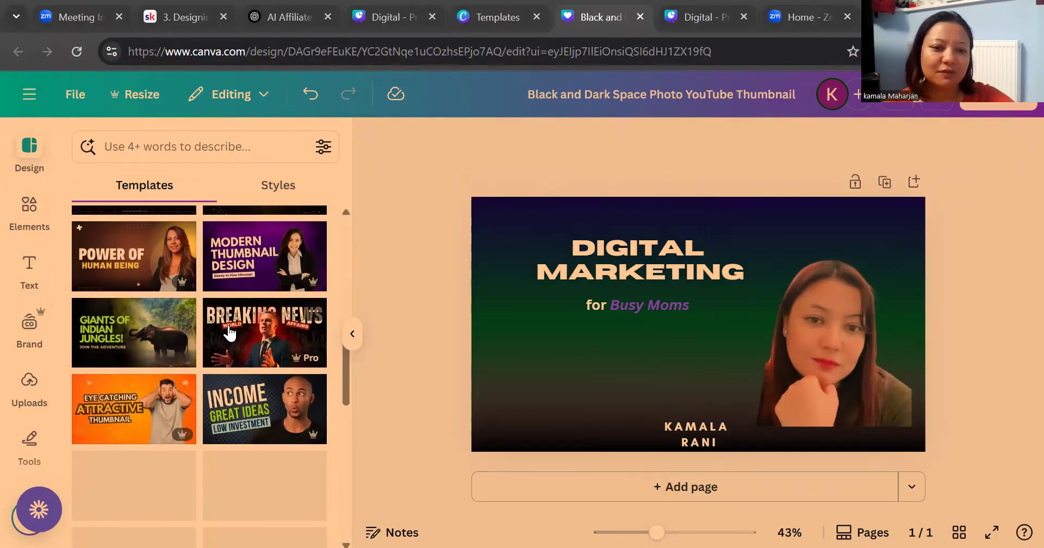
pyautogui.scroll(12, 230, 333)
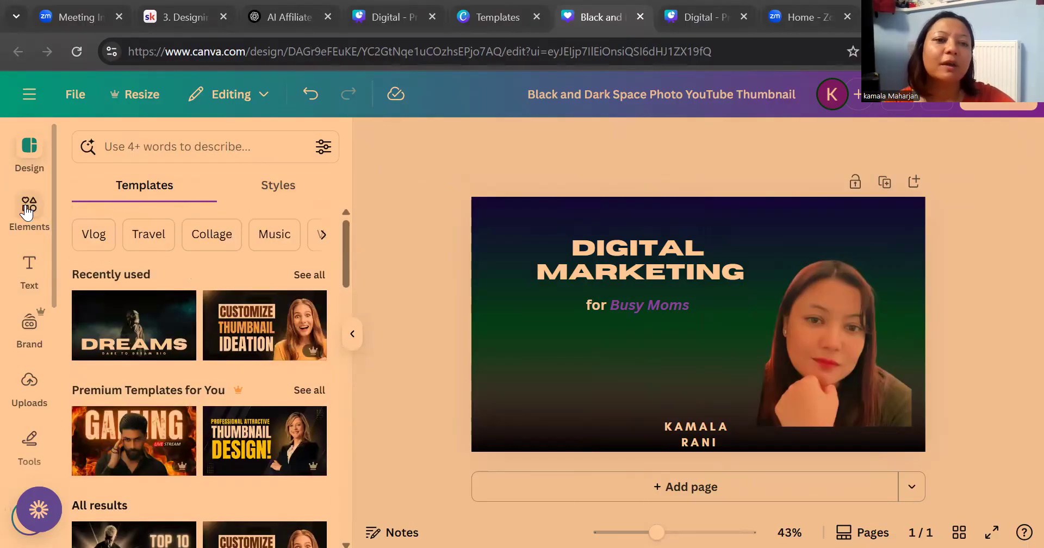
pyautogui.click(27, 212)
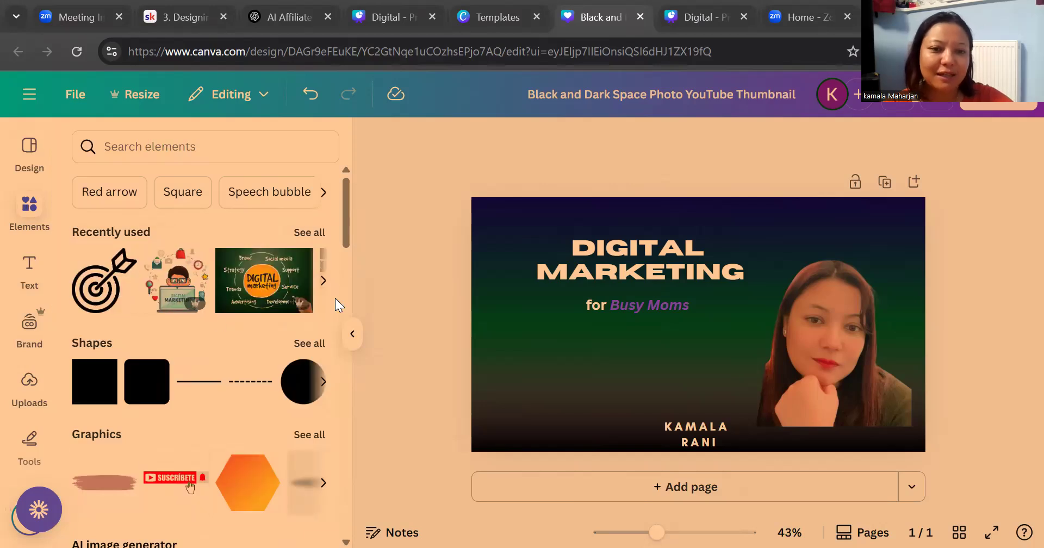
pyautogui.click(324, 282)
pyautogui.click(324, 281)
pyautogui.click(324, 281)
pyautogui.click(324, 281)
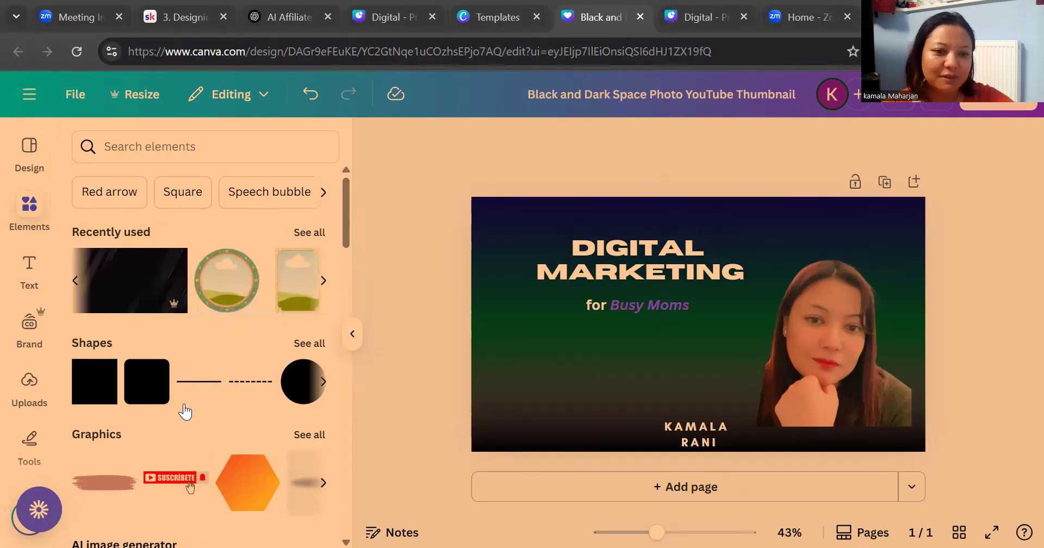
pyautogui.scroll(-1, 184, 412)
pyautogui.click(321, 334)
pyautogui.click(321, 335)
pyautogui.click(320, 336)
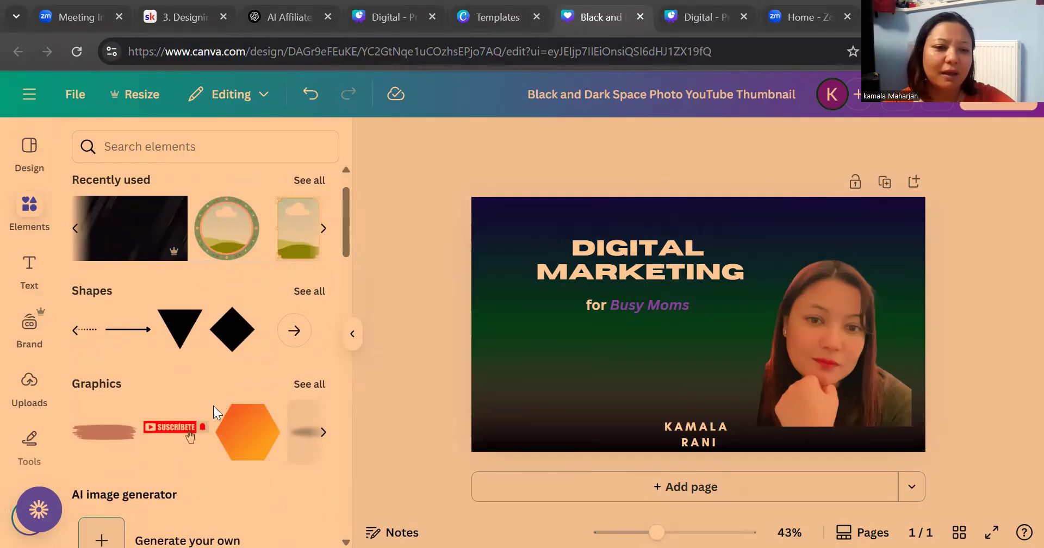
# - Add the red SUSCRÍBETE button graphic to the thumbnail and place it in the lower left, below the subheading
pyautogui.scroll(-2, 214, 406)
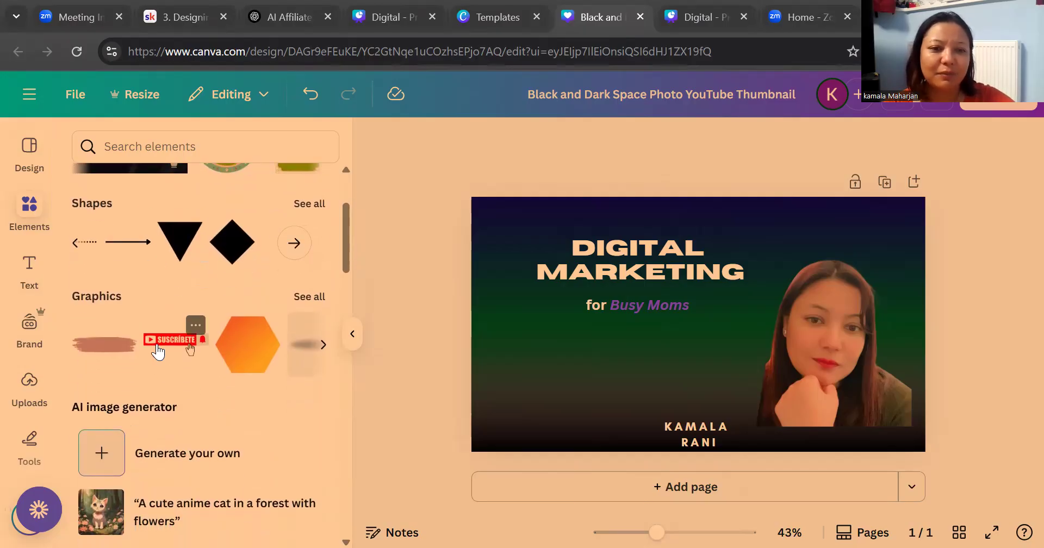
pyautogui.click(158, 352)
pyautogui.moveTo(526, 263); pyautogui.dragTo(558, 398)
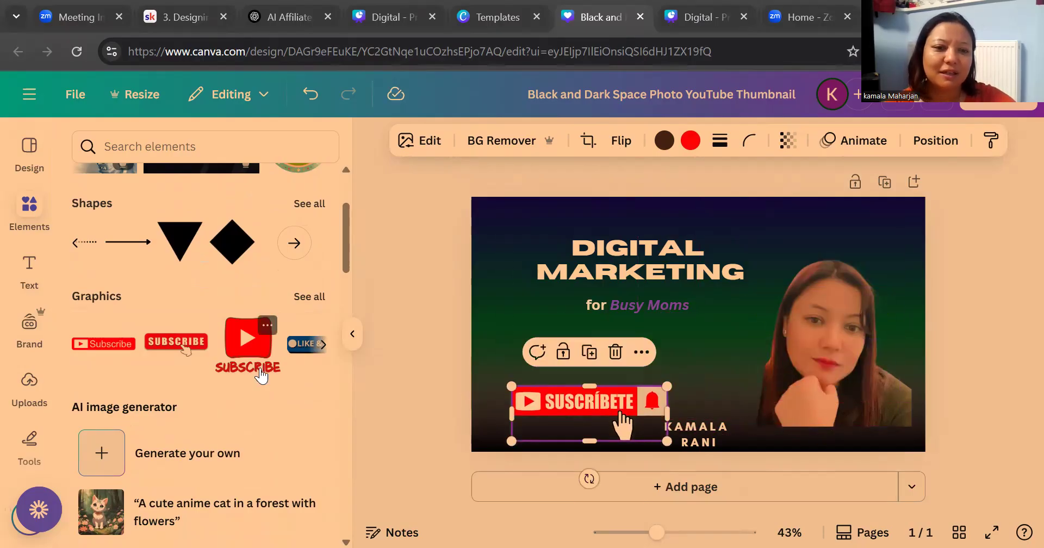
# - Search the elements library for "golden lines" and look through the graphics and photos offered
pyautogui.scroll(-8, 226, 409)
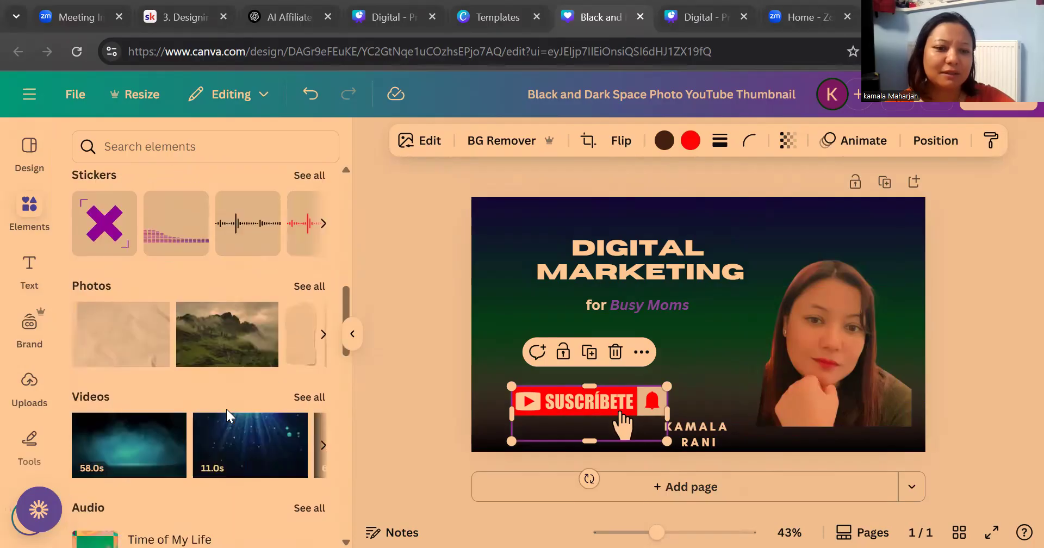
pyautogui.scroll(-5, 226, 409)
pyautogui.scroll(15, 227, 418)
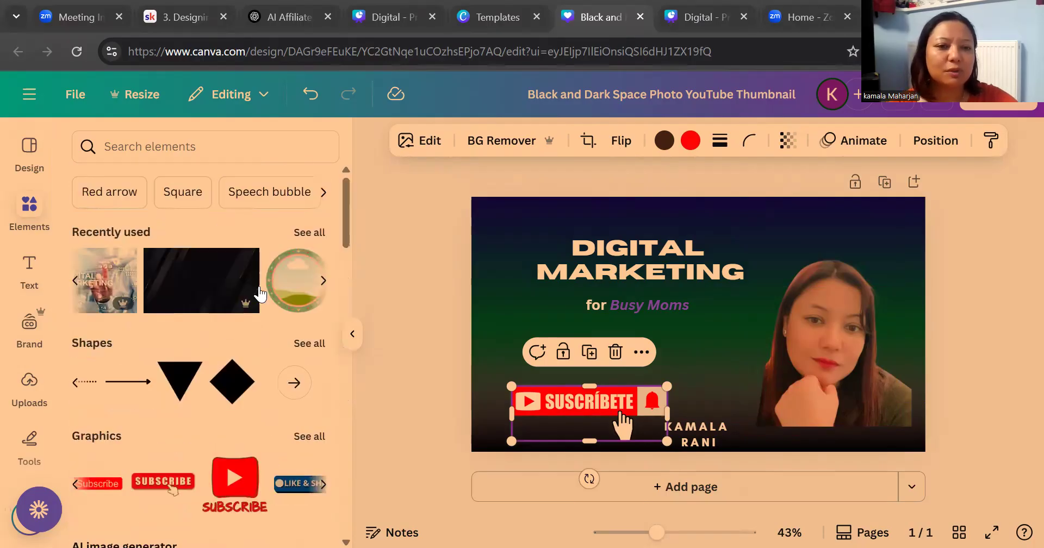
pyautogui.click(253, 151)
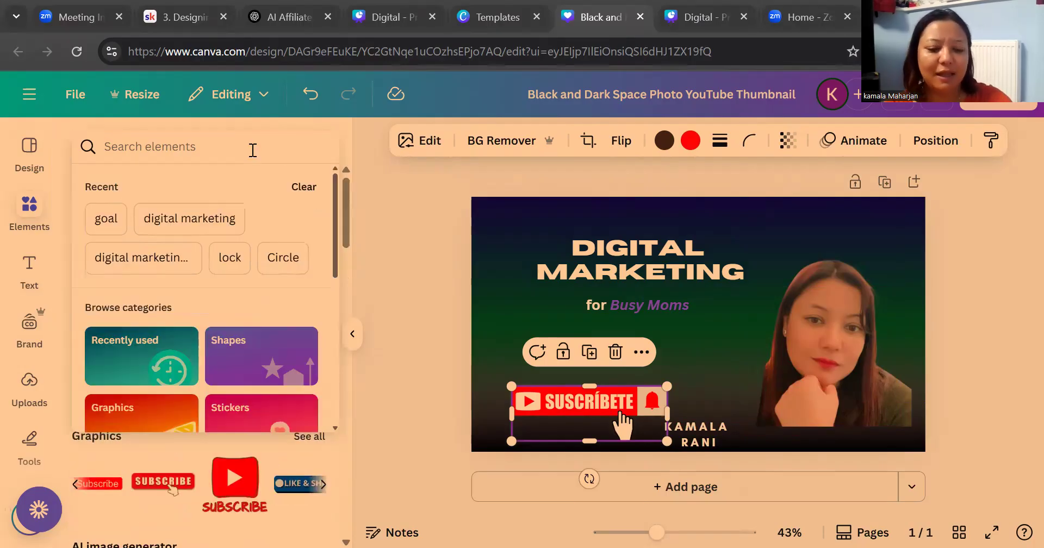
pyautogui.write('g')
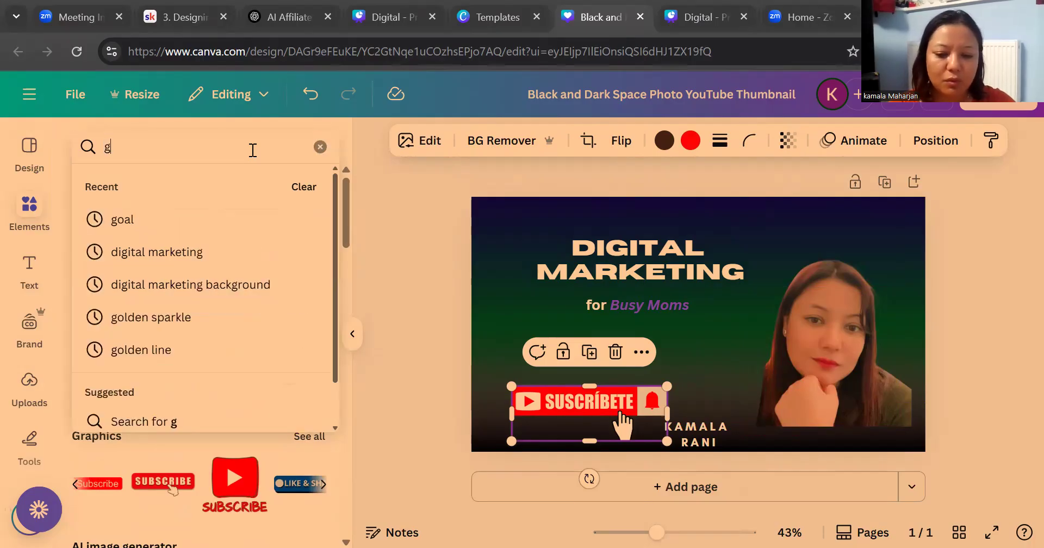
pyautogui.write('oldent ')
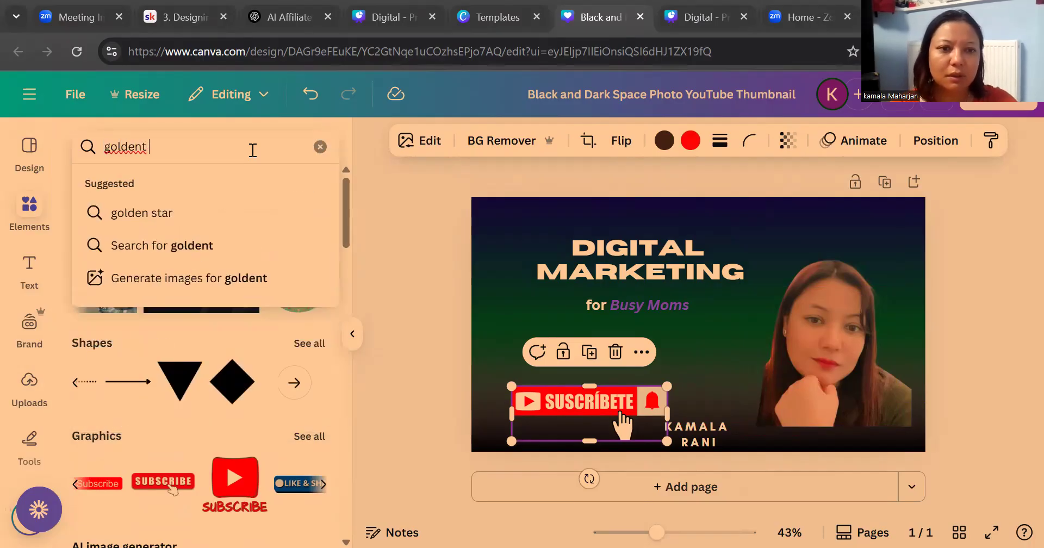
pyautogui.write('lines')
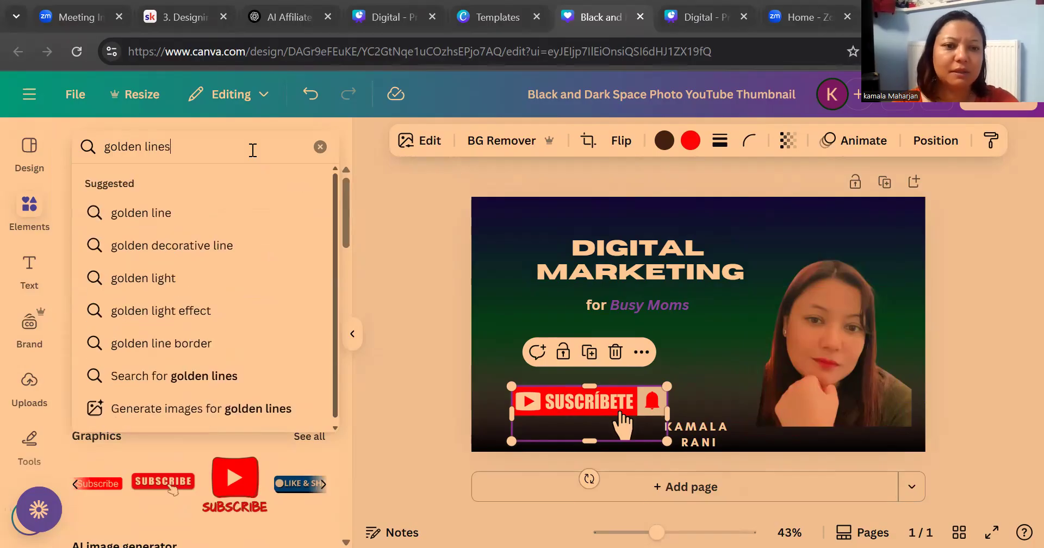
pyautogui.press('Return')
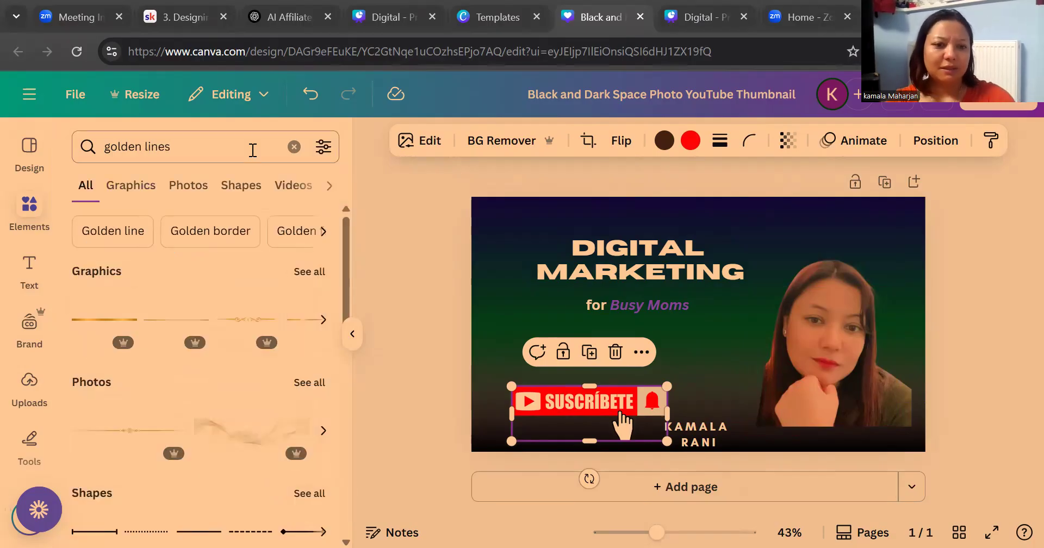
pyautogui.scroll(-1, 255, 389)
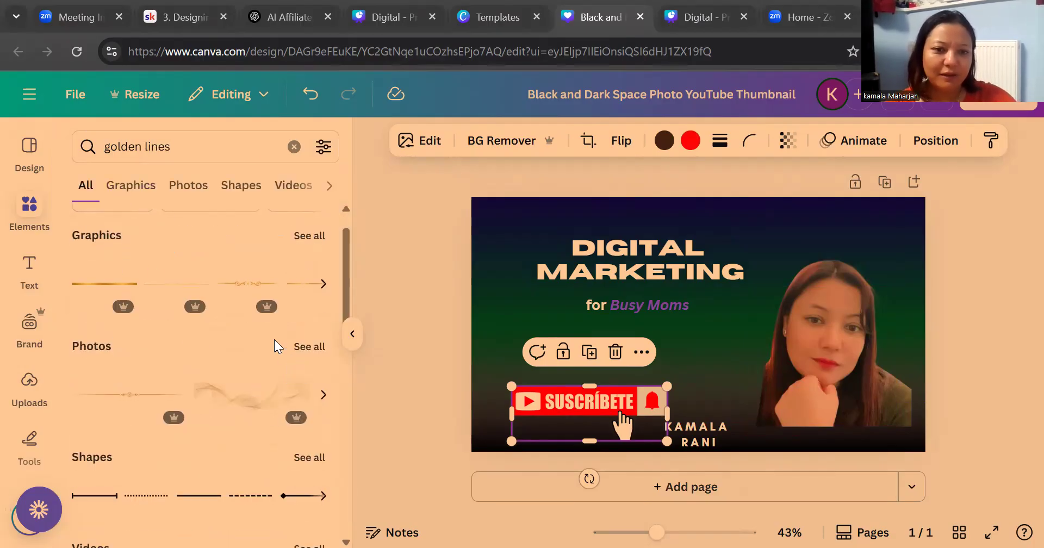
pyautogui.scroll(-2, 256, 393)
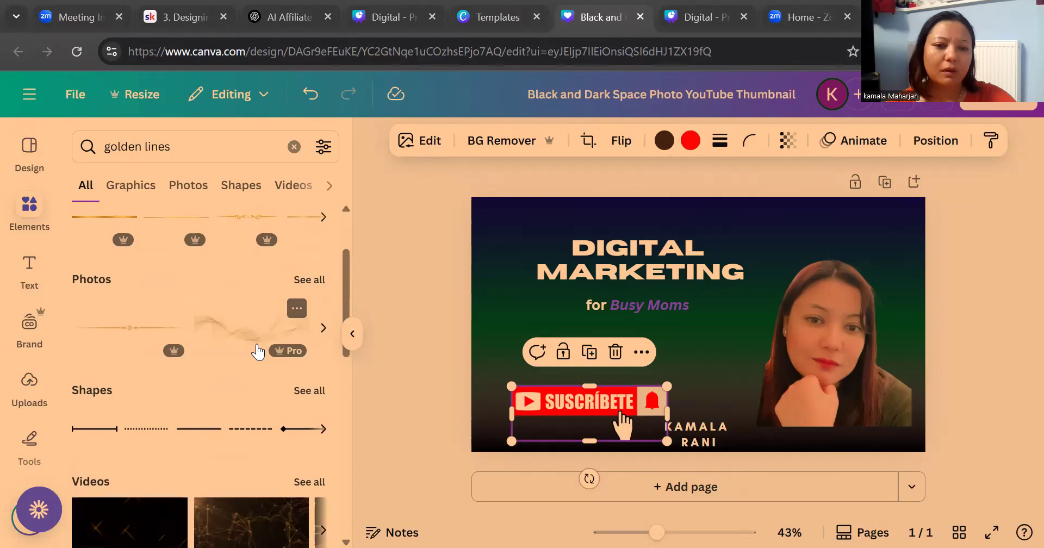
# - Try the wavy golden-lines photo over the thumbnail with transparency 39, and delete it
pyautogui.click(258, 352)
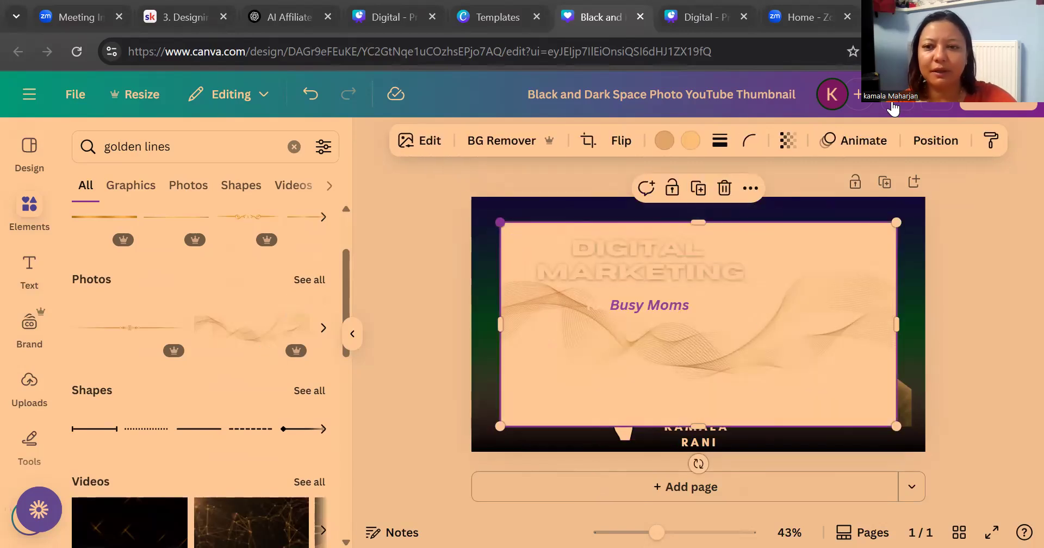
pyautogui.click(788, 139)
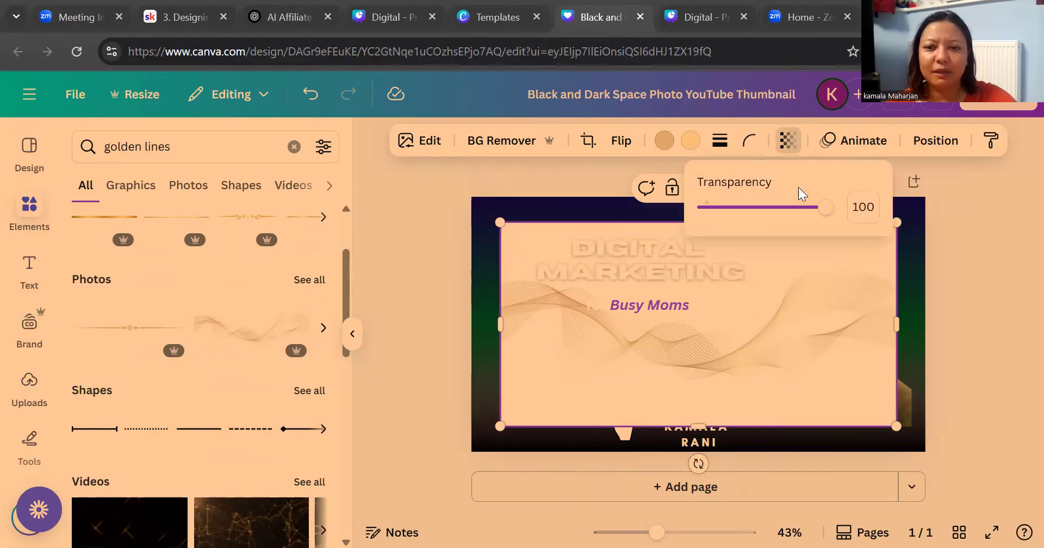
pyautogui.moveTo(826, 206); pyautogui.dragTo(753, 226)
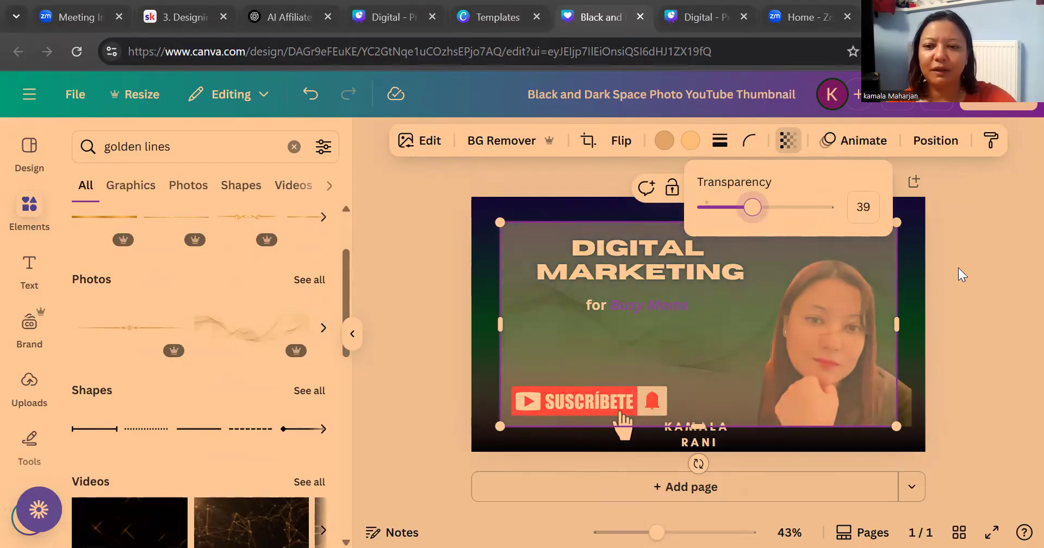
pyautogui.click(769, 338)
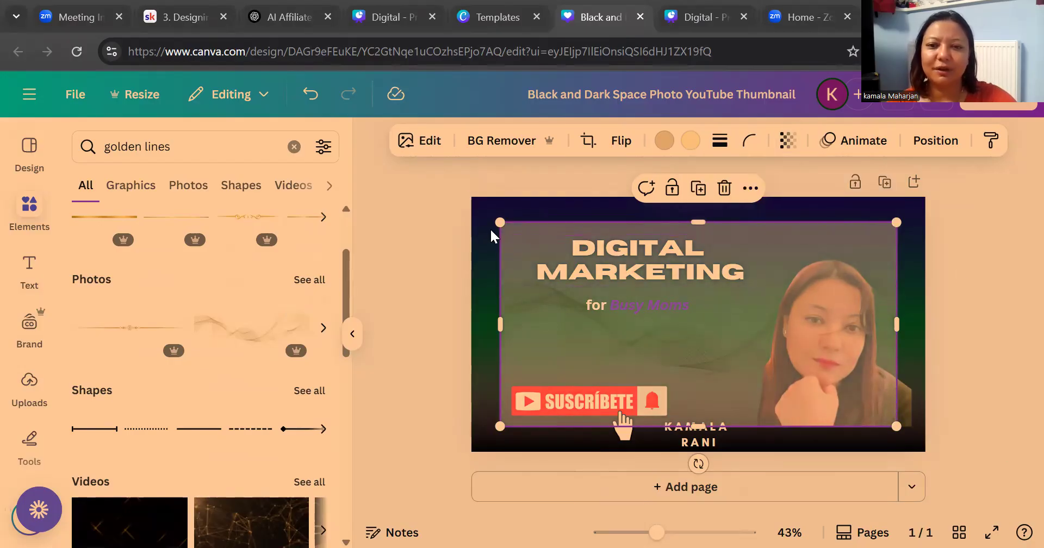
pyautogui.press('Delete')
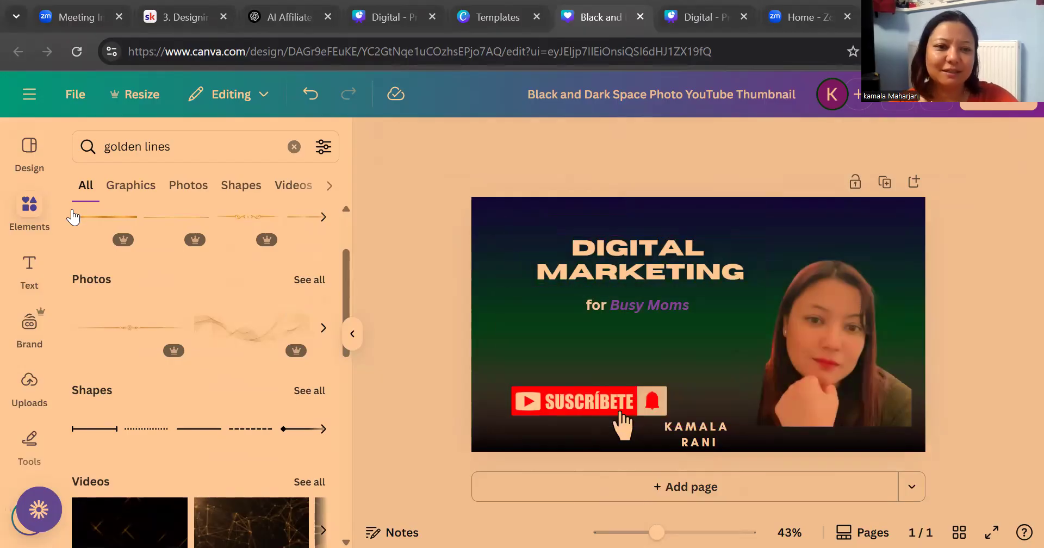
# - Add the plain gold line graphic, shrink it to about 736 wide, and place it directly beneath the "DIGITAL MARKETING" heading
pyautogui.click(114, 217)
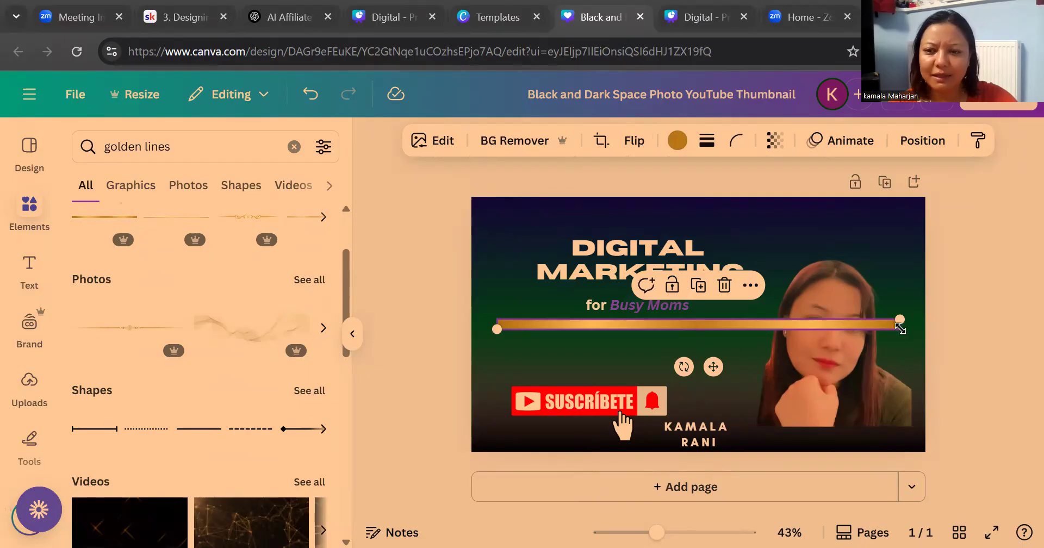
pyautogui.moveTo(891, 321); pyautogui.dragTo(758, 325)
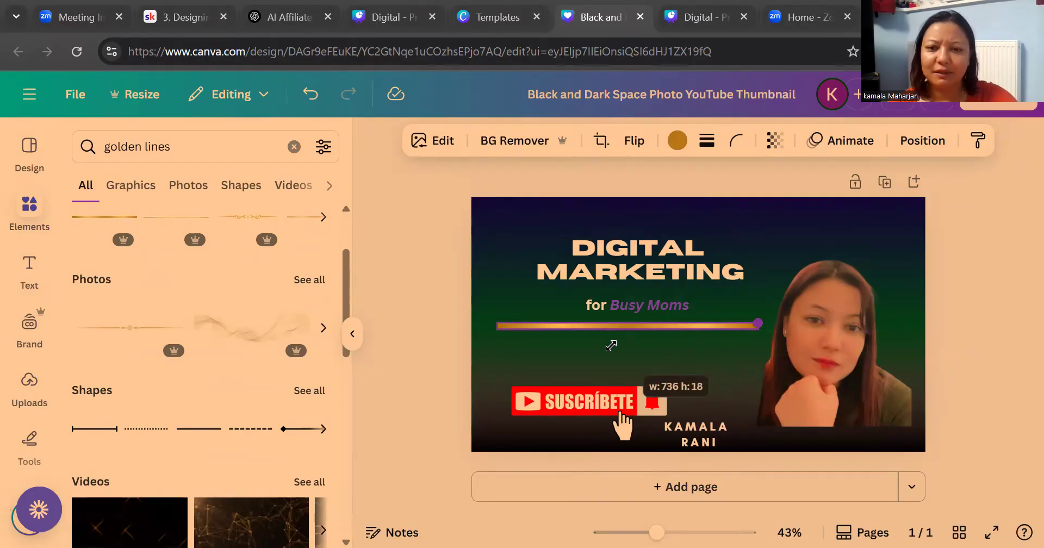
pyautogui.click(404, 311)
pyautogui.moveTo(565, 329); pyautogui.dragTo(570, 287)
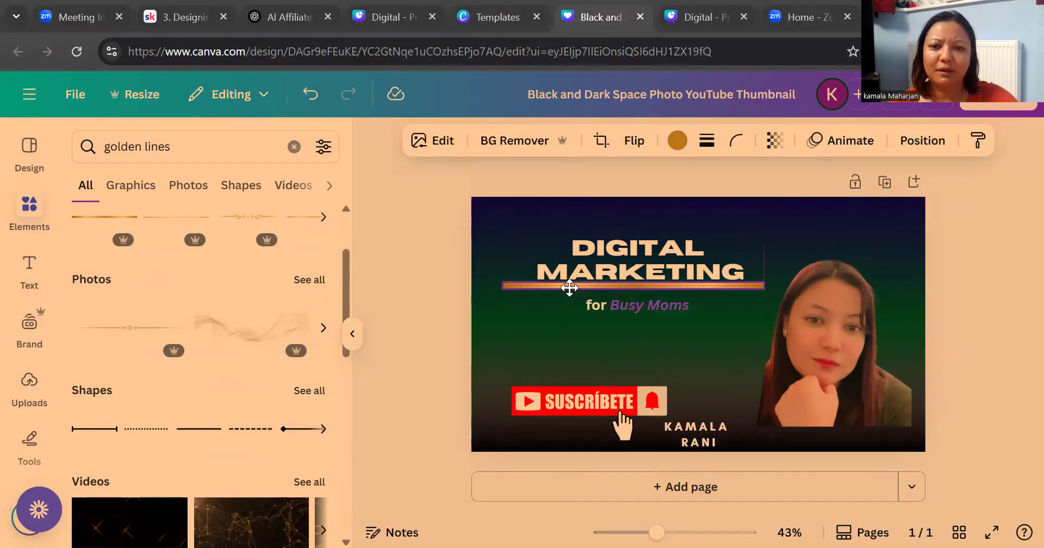
pyautogui.click(1019, 347)
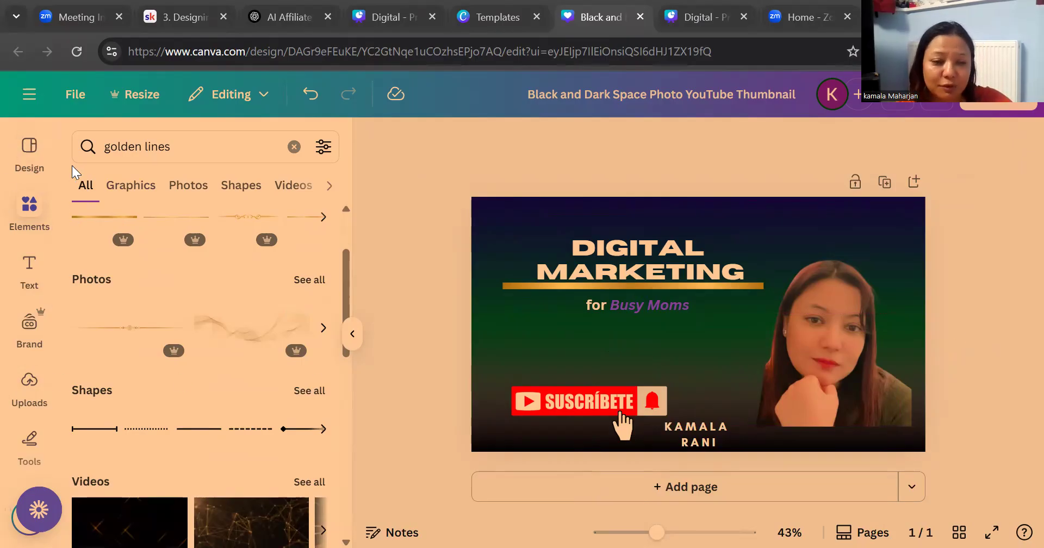
# - Browse the saved projects, including the pages of the "Digital" presentation and the uploaded images
pyautogui.scroll(-2, 41, 335)
pyautogui.scroll(-5, 33, 329)
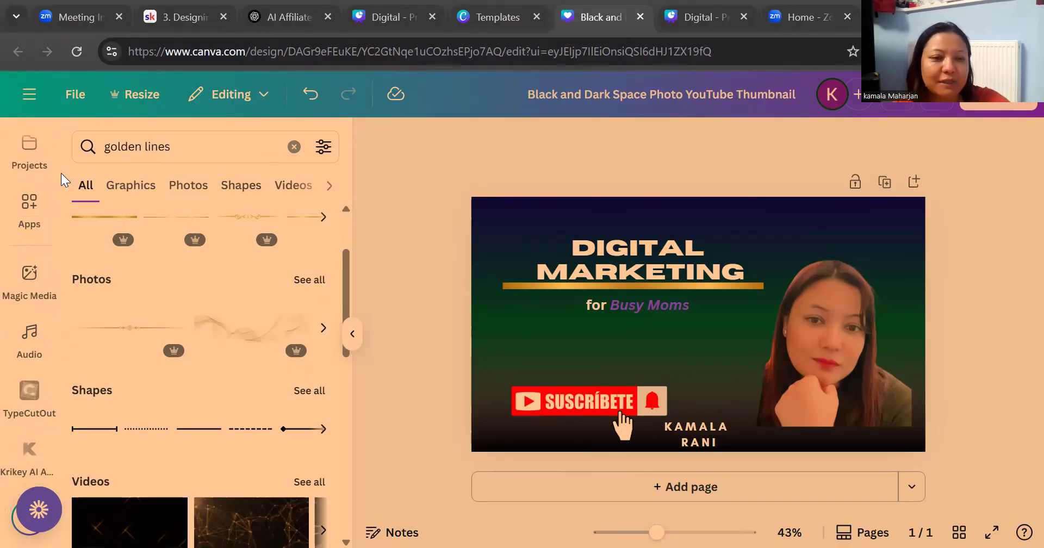
pyautogui.click(30, 161)
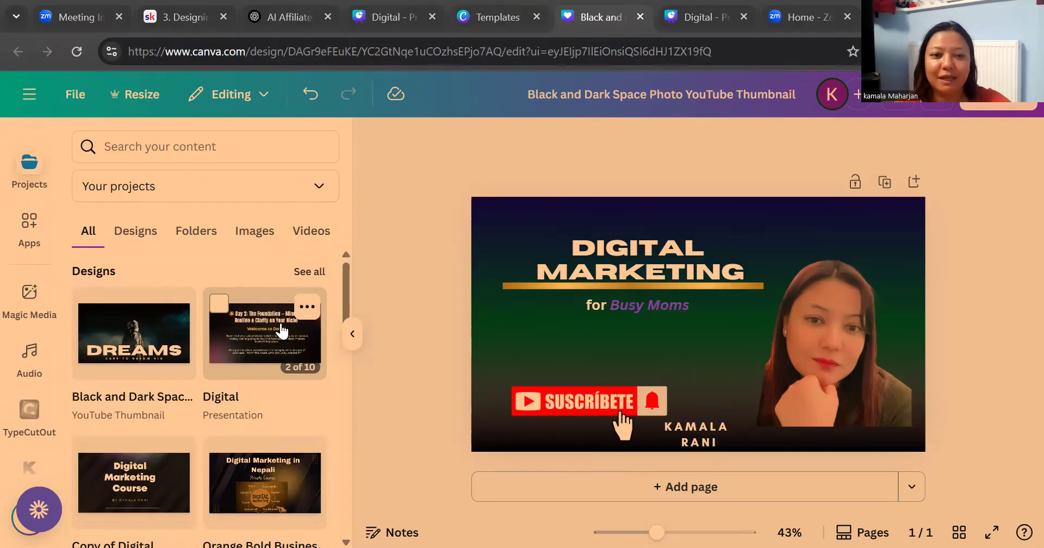
pyautogui.click(282, 331)
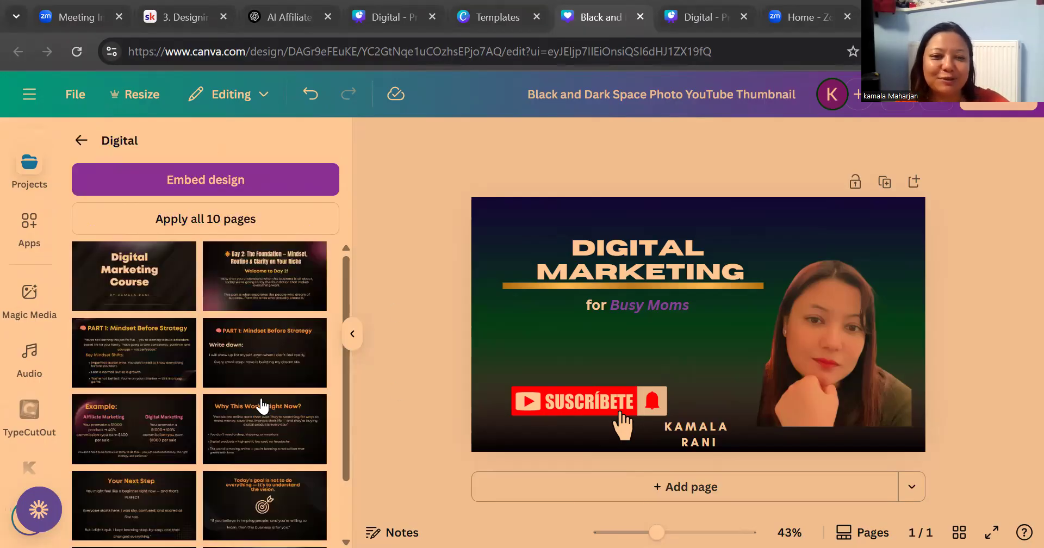
pyautogui.scroll(-2, 262, 405)
pyautogui.scroll(2, 262, 405)
pyautogui.scroll(-2, 261, 405)
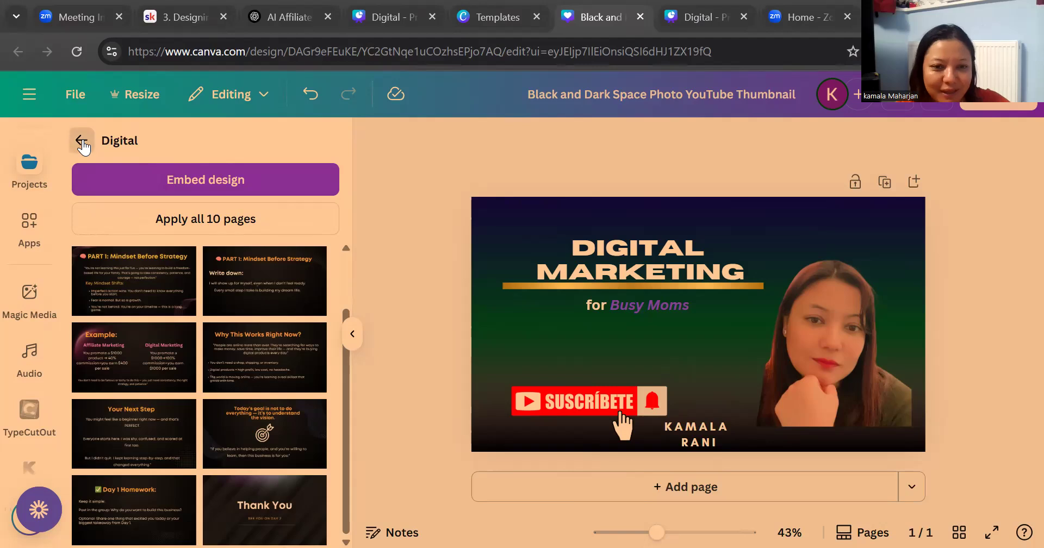
pyautogui.click(82, 141)
pyautogui.scroll(-10, 197, 329)
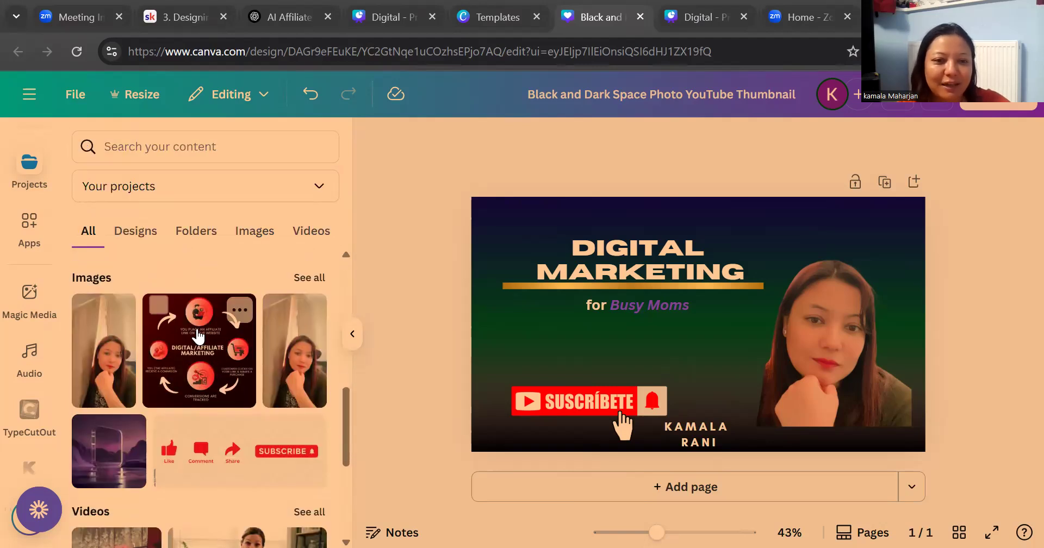
pyautogui.scroll(10, 197, 329)
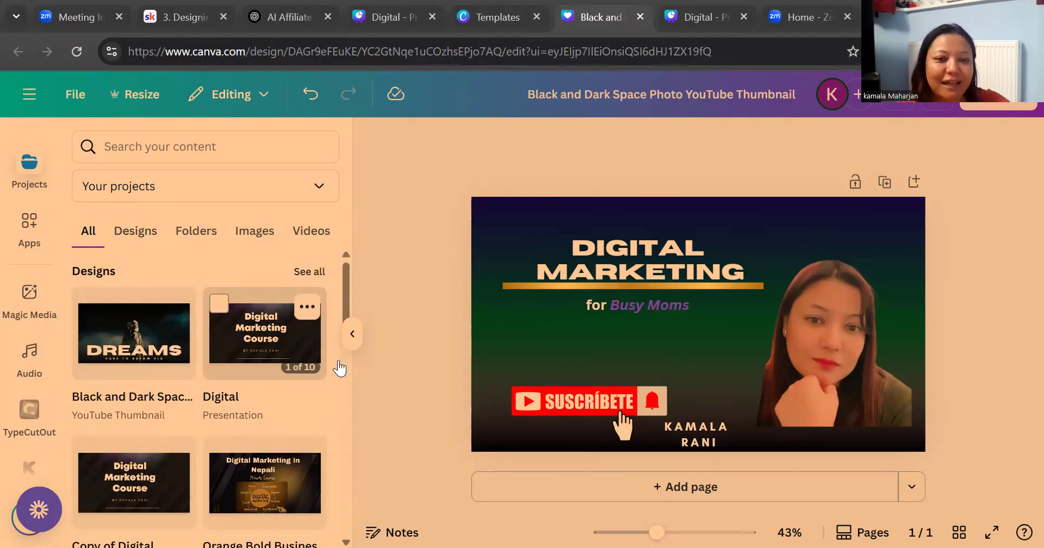
pyautogui.scroll(1, 236, 373)
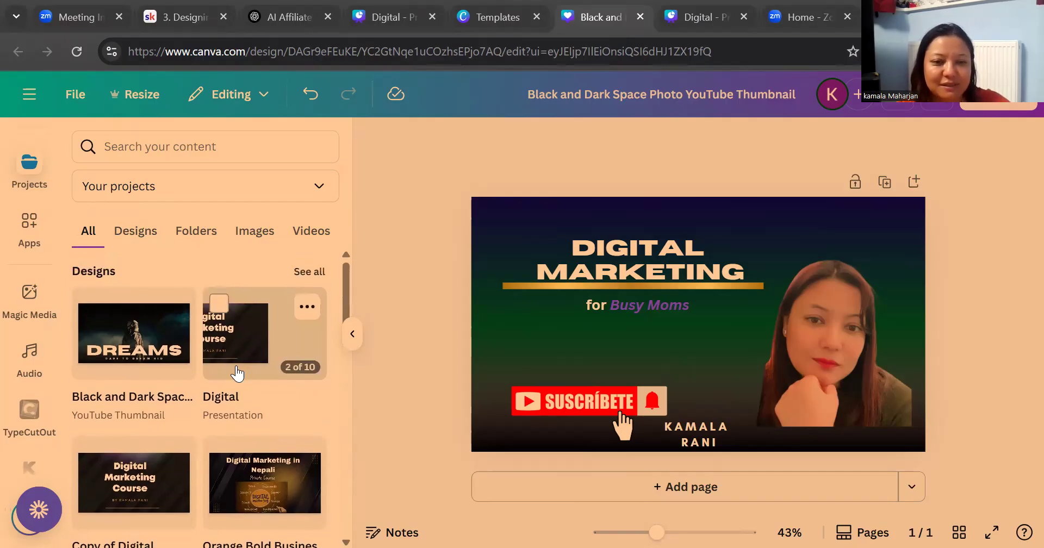
pyautogui.click(264, 344)
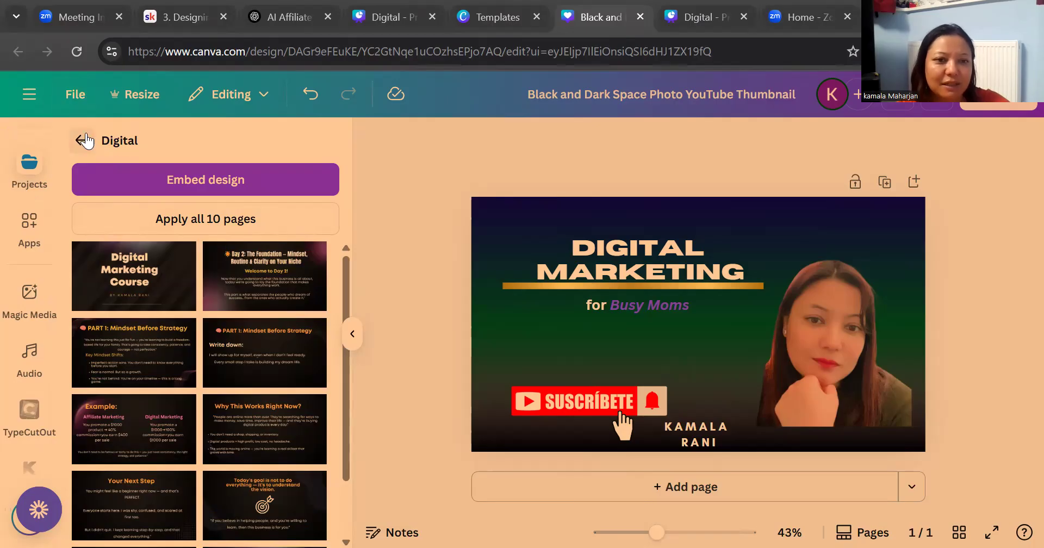
# - Close the thumbnail design and create a new presentation from the home page
pyautogui.click(30, 94)
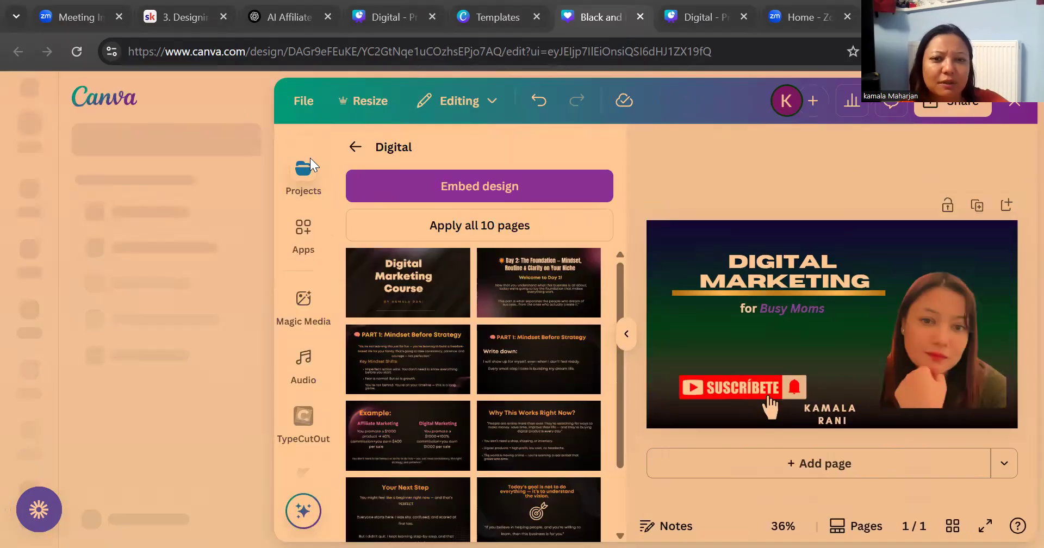
pyautogui.click(1017, 105)
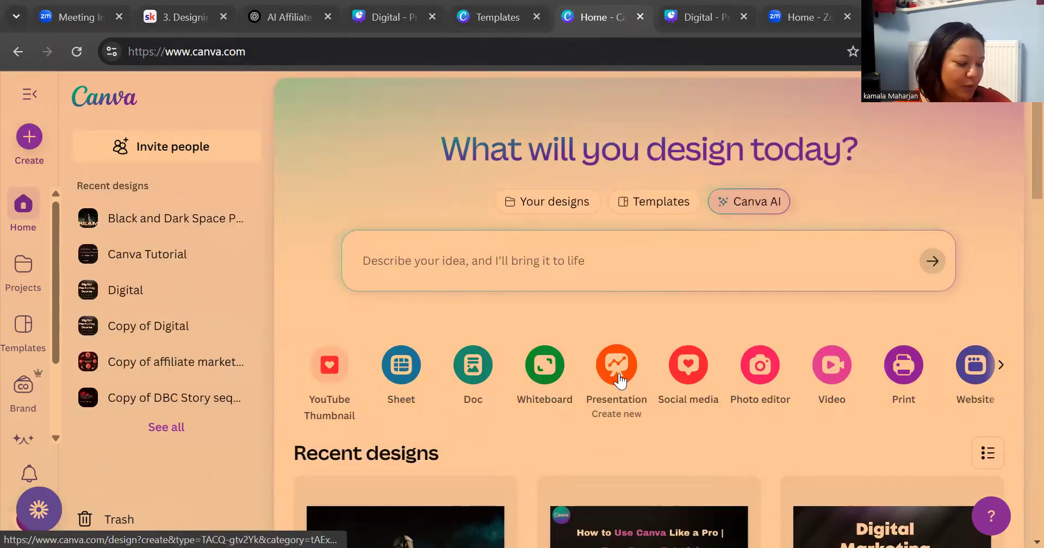
pyautogui.click(619, 375)
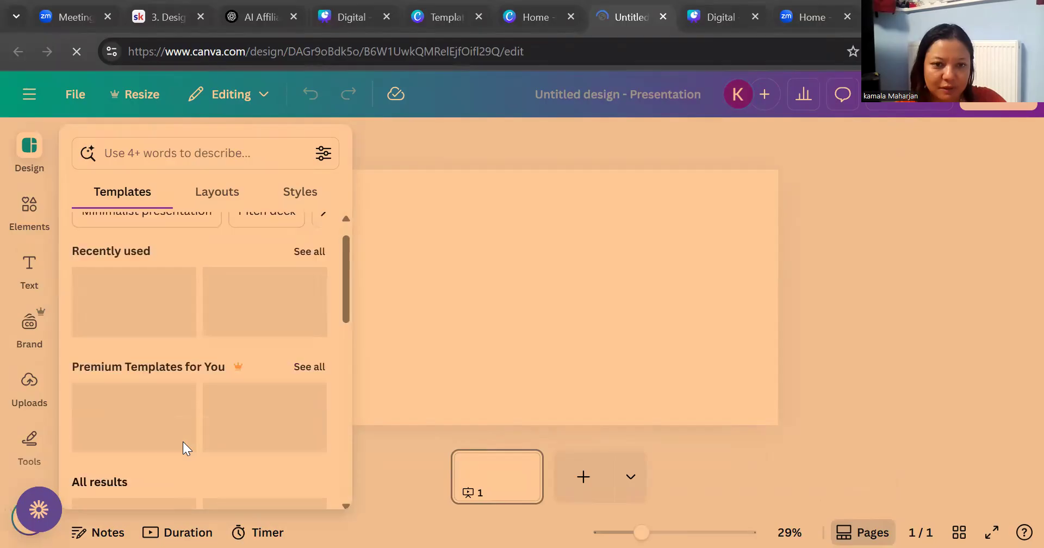
# - Apply all 15 pages of the Black and White Modern Tech Company template to the empty presentation
pyautogui.scroll(-1, 183, 442)
pyautogui.scroll(-2, 183, 441)
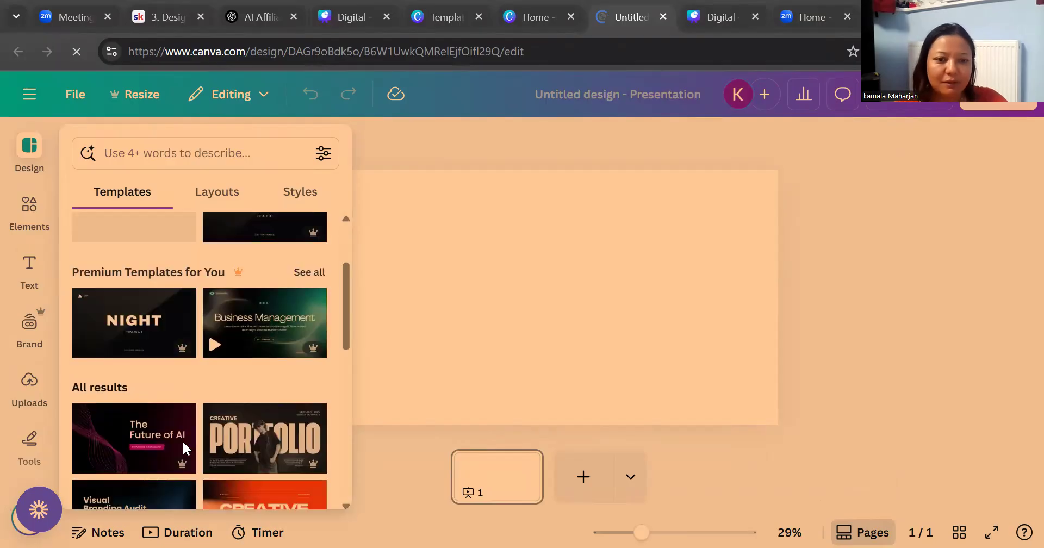
pyautogui.scroll(-3, 182, 439)
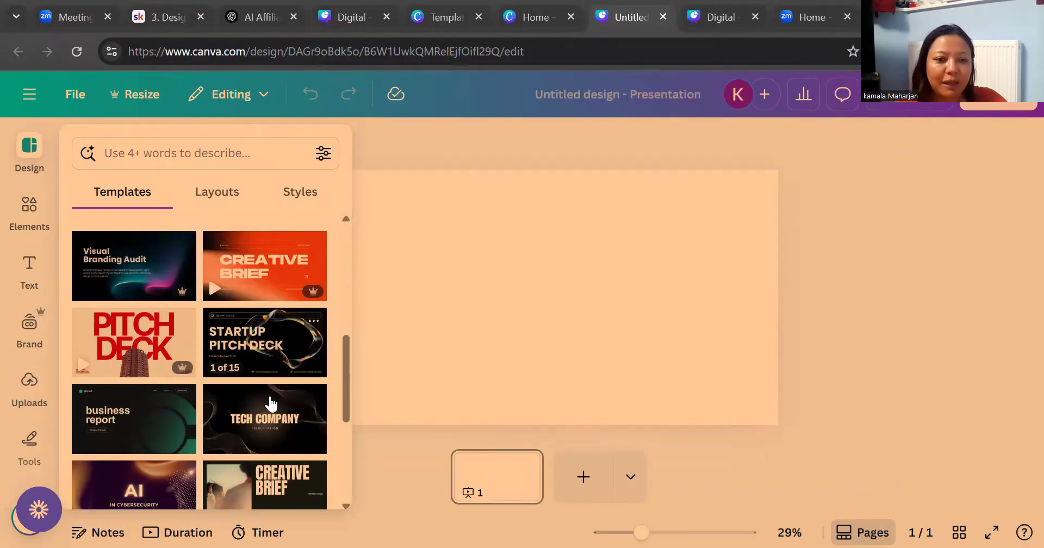
pyautogui.click(270, 432)
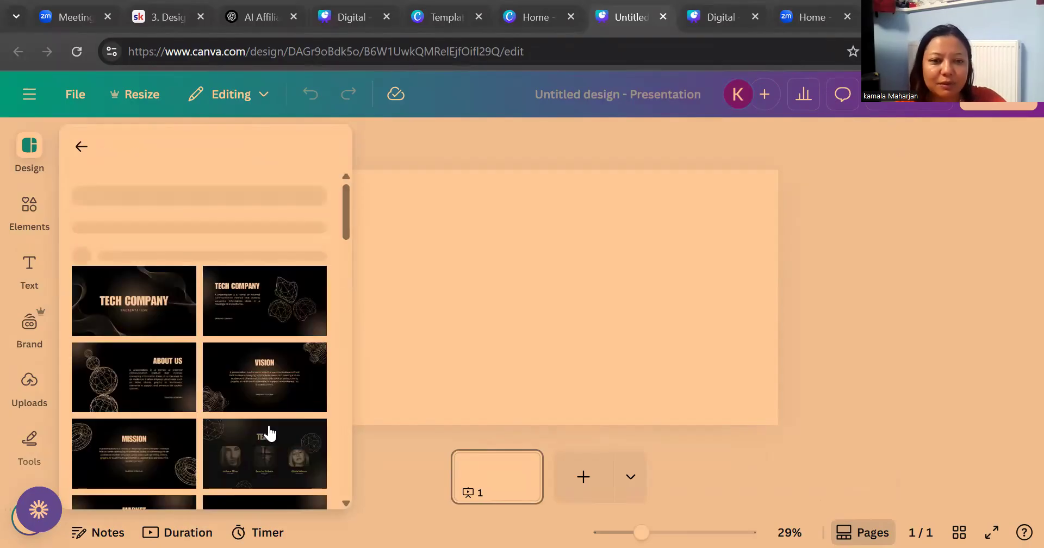
pyautogui.scroll(-2, 273, 405)
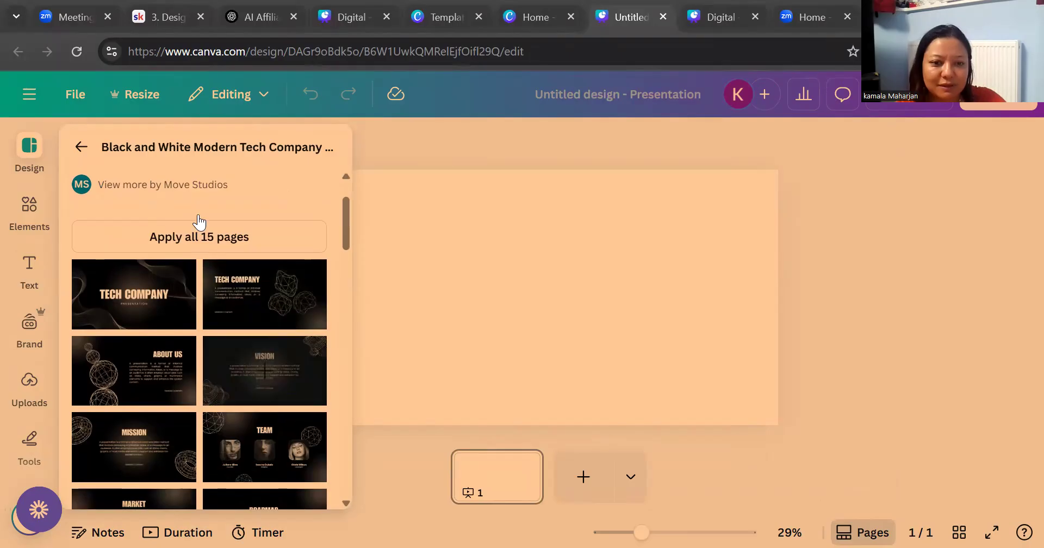
pyautogui.click(235, 244)
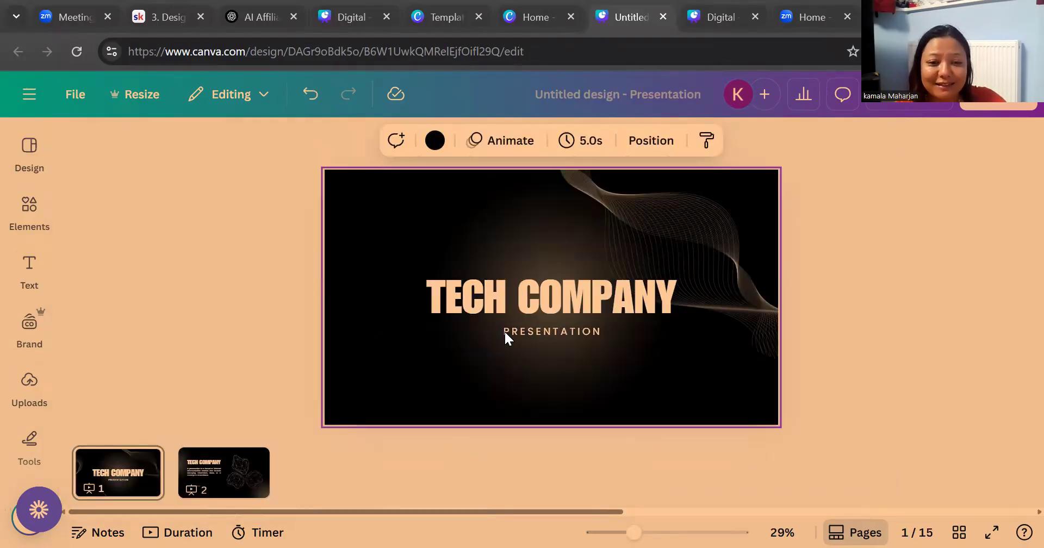
# - Delete the "TECH COMPANY" title text from the first page, leaving its "PRESENTATION" subtitle in place
pyautogui.click(506, 331)
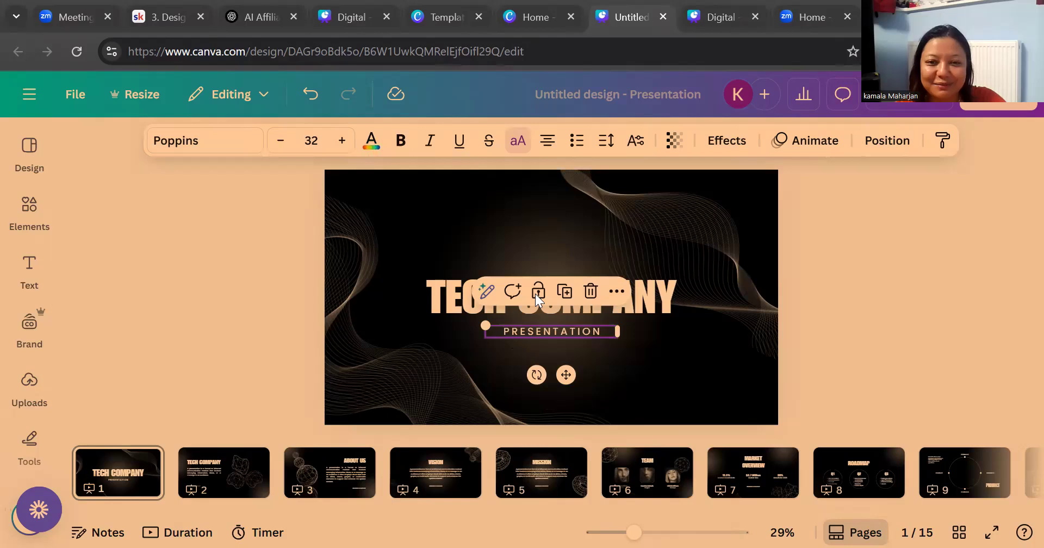
pyautogui.click(647, 292)
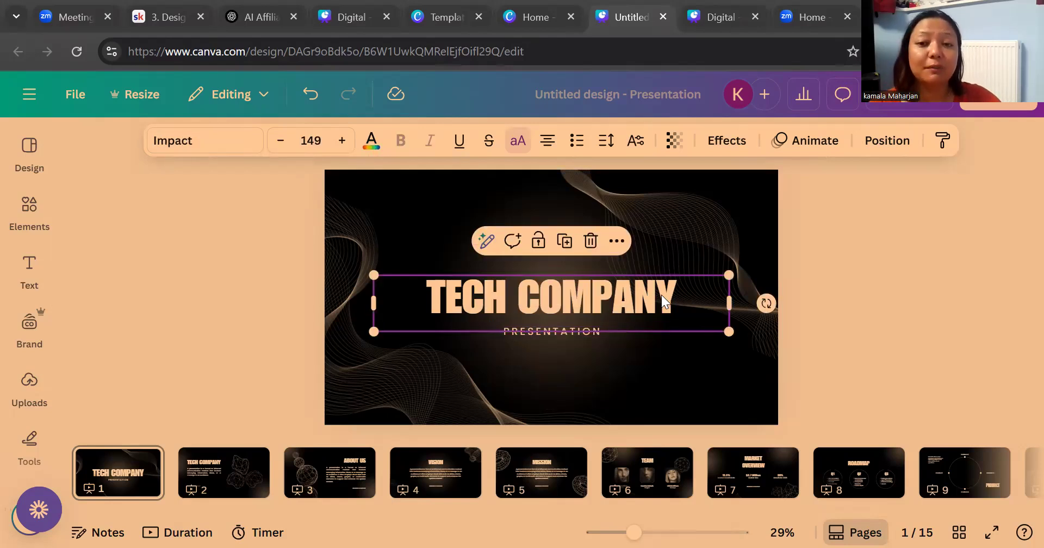
pyautogui.doubleClick(570, 300)
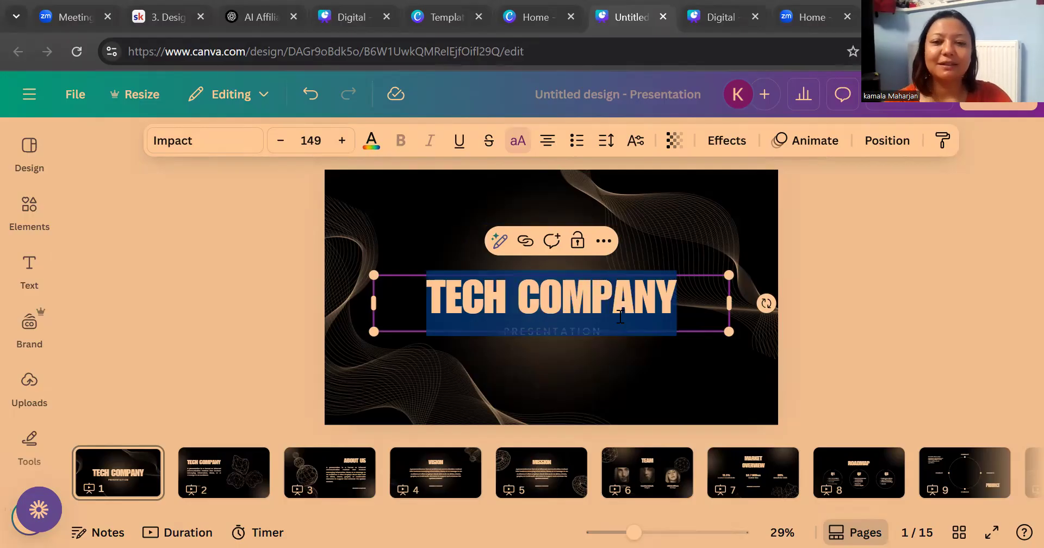
pyautogui.press('BackSpace')
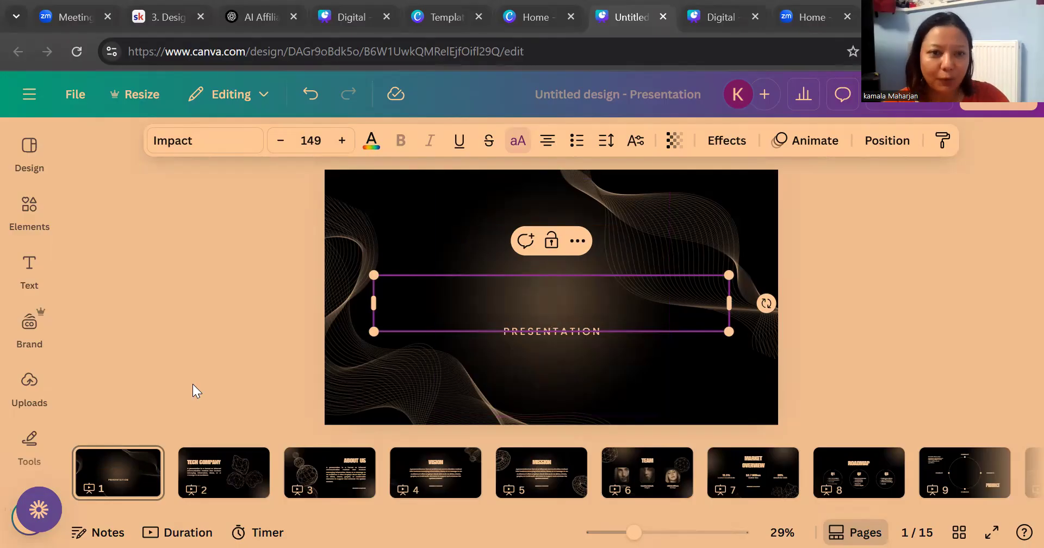
pyautogui.click(136, 269)
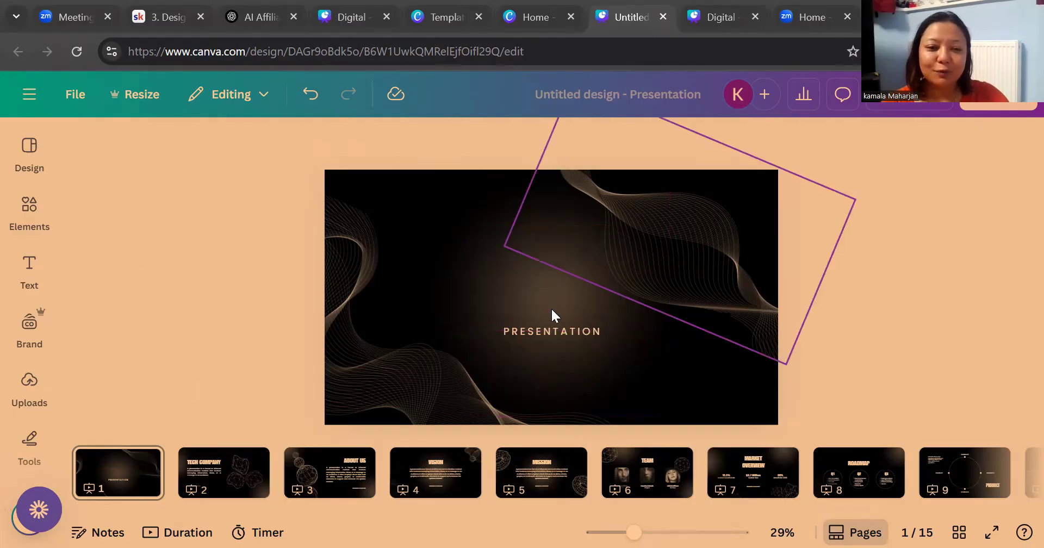
# - Look over the presenting options for the design, including full screen, presenter view, recording and autoplay
pyautogui.click(919, 103)
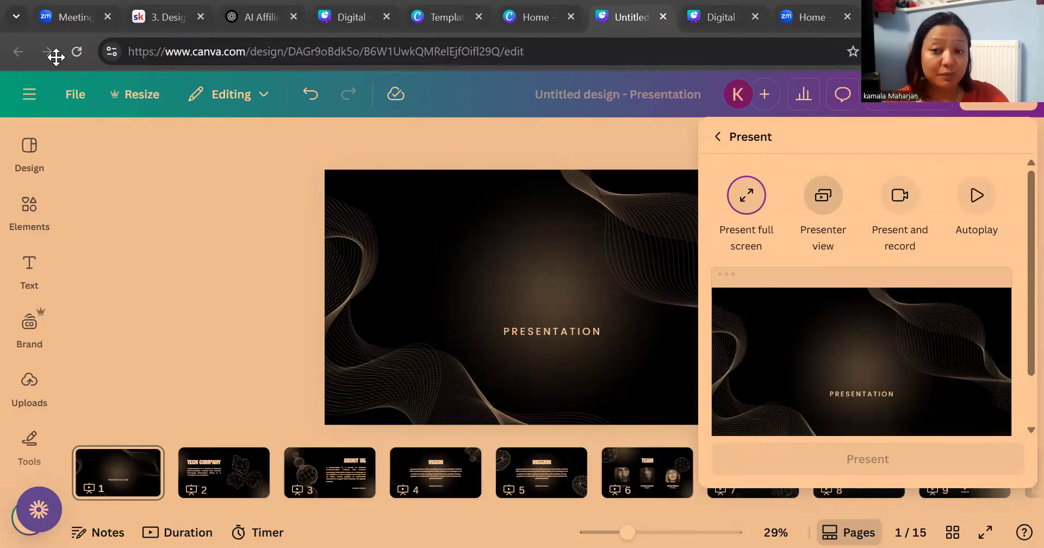
pyautogui.click(761, 198)
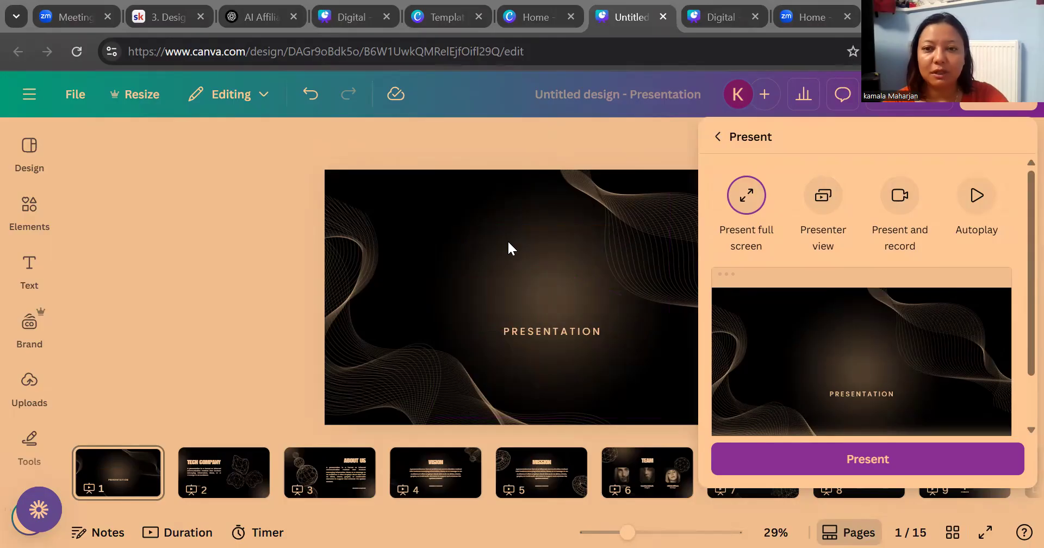
pyautogui.click(680, 257)
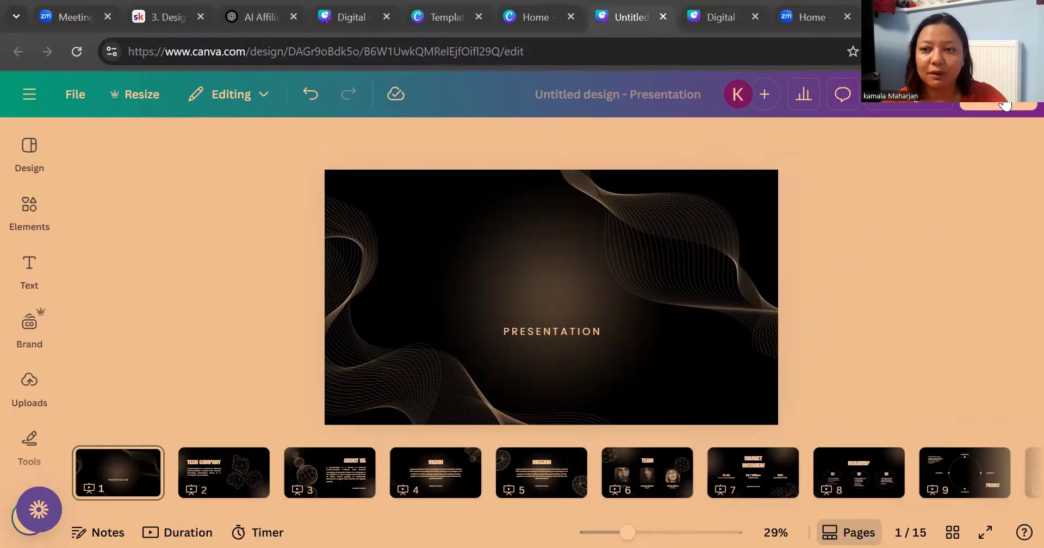
# - Review the download file types, download pages 1–15 as PDF Standard, and check the file in the browser's recent downloads
pyautogui.click(1005, 103)
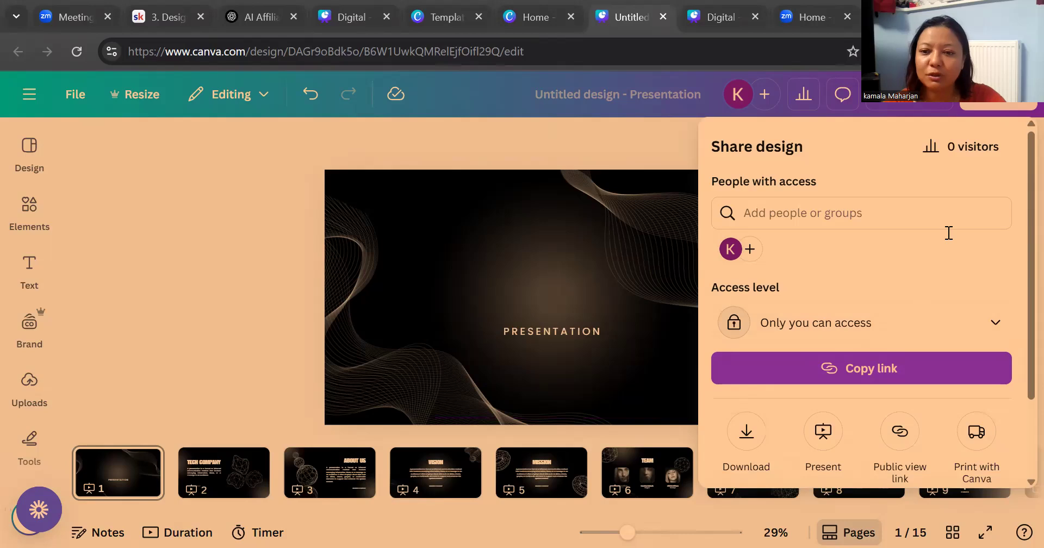
pyautogui.click(743, 435)
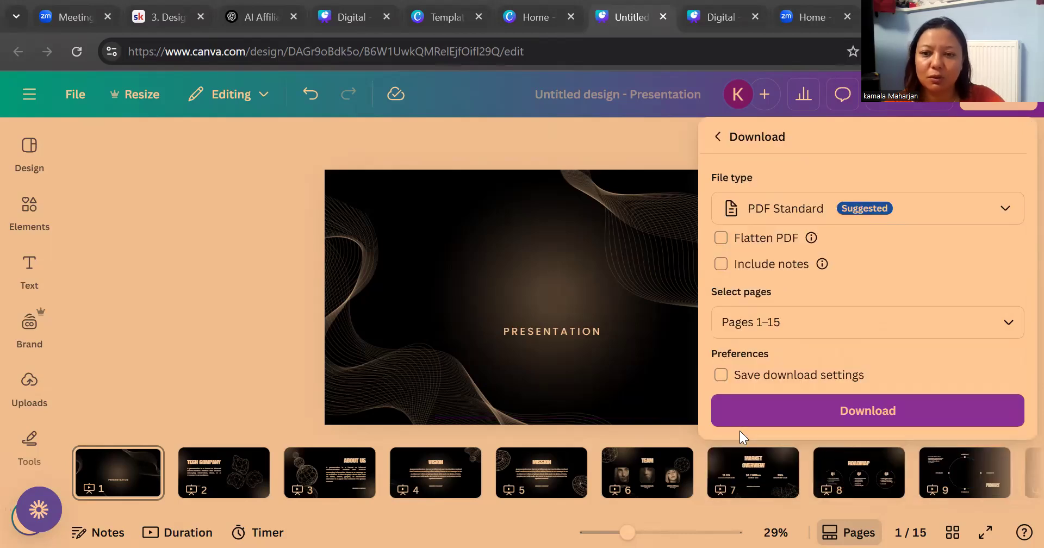
pyautogui.click(1004, 214)
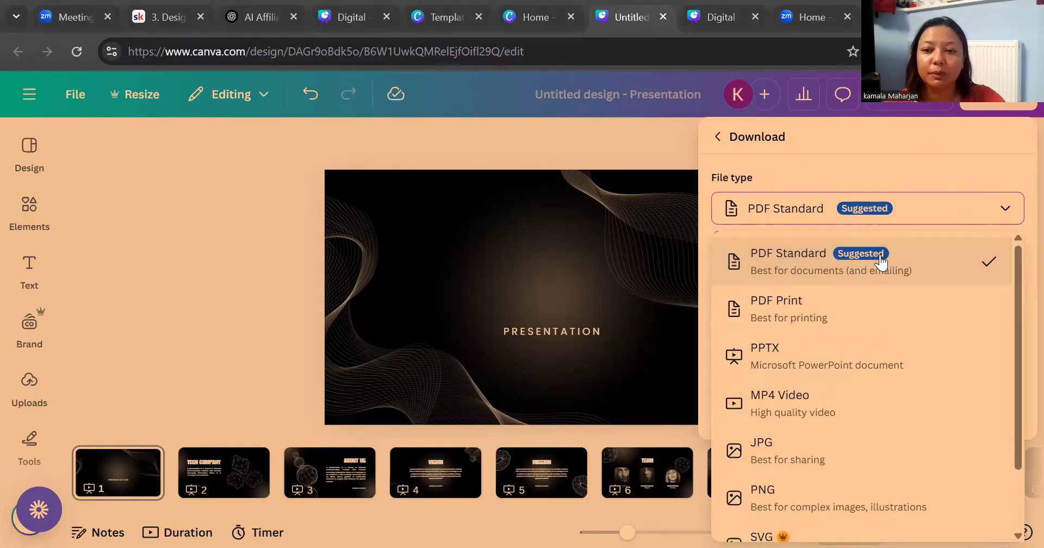
pyautogui.scroll(-2, 843, 413)
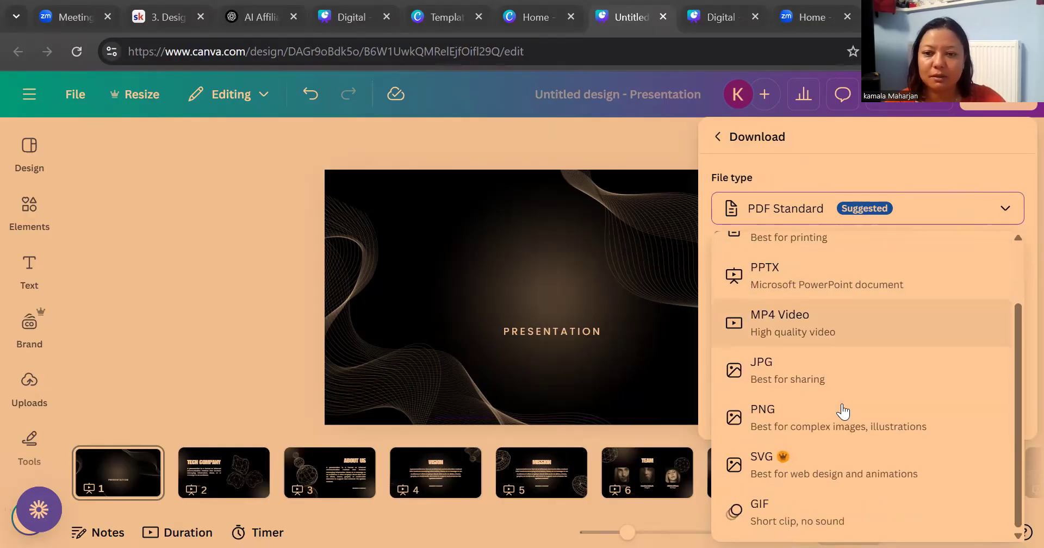
pyautogui.scroll(2, 844, 413)
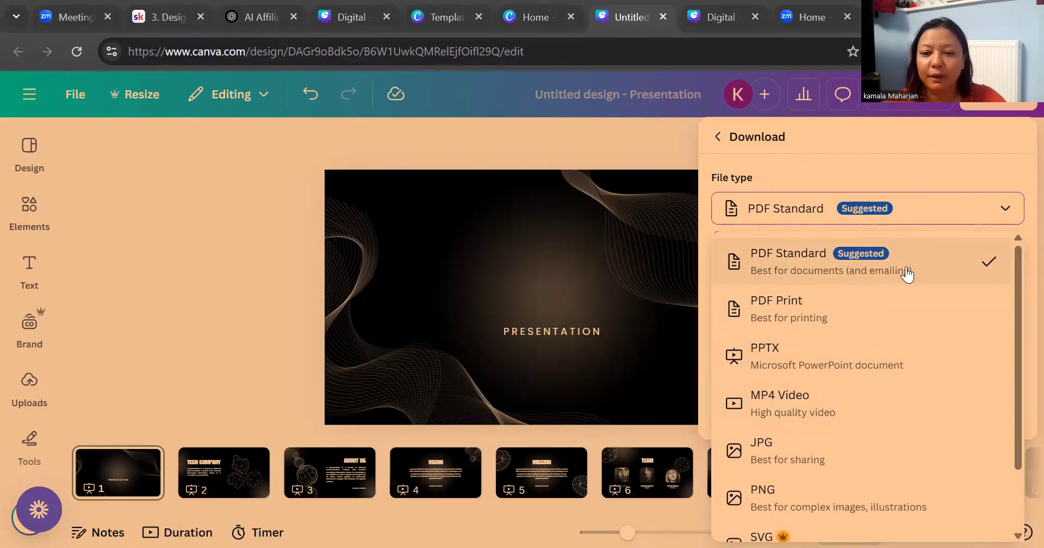
pyautogui.scroll(-2, 908, 274)
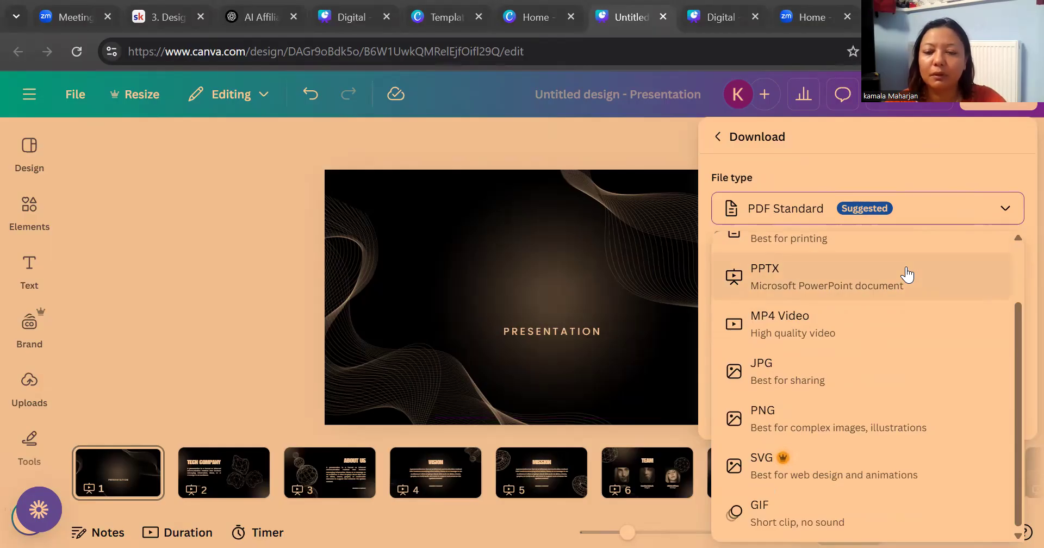
pyautogui.scroll(2, 907, 275)
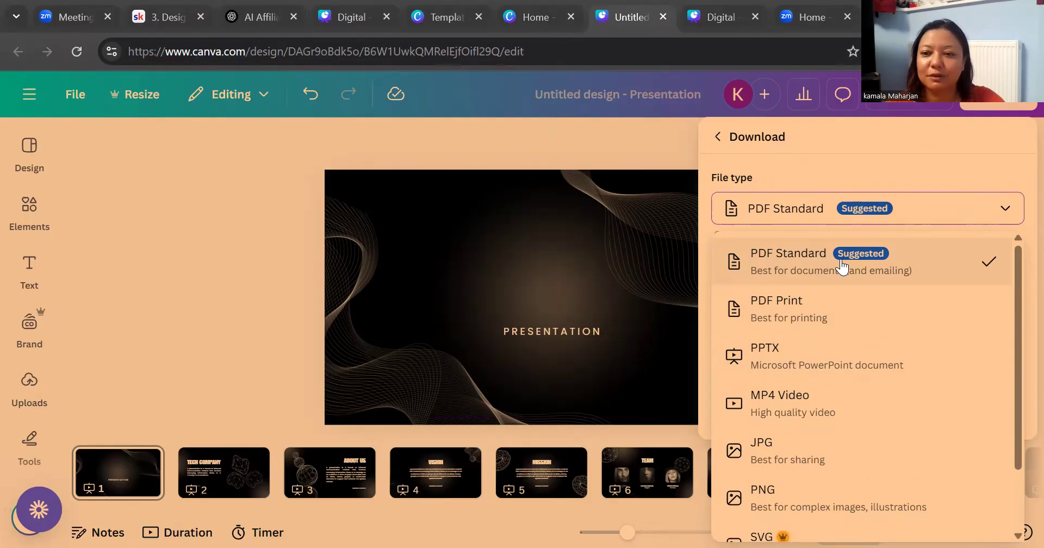
pyautogui.scroll(-1, 820, 449)
pyautogui.scroll(1, 819, 450)
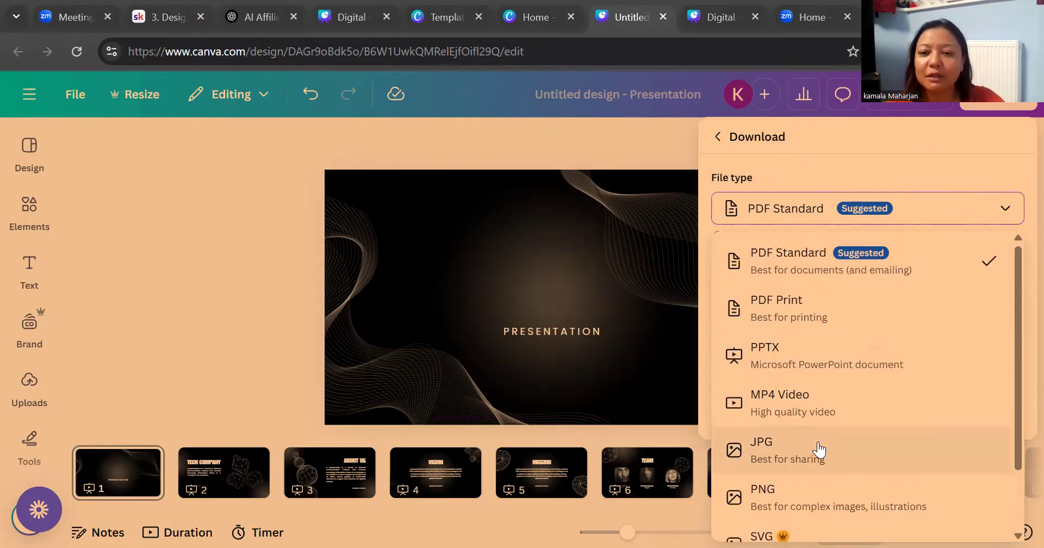
pyautogui.click(800, 270)
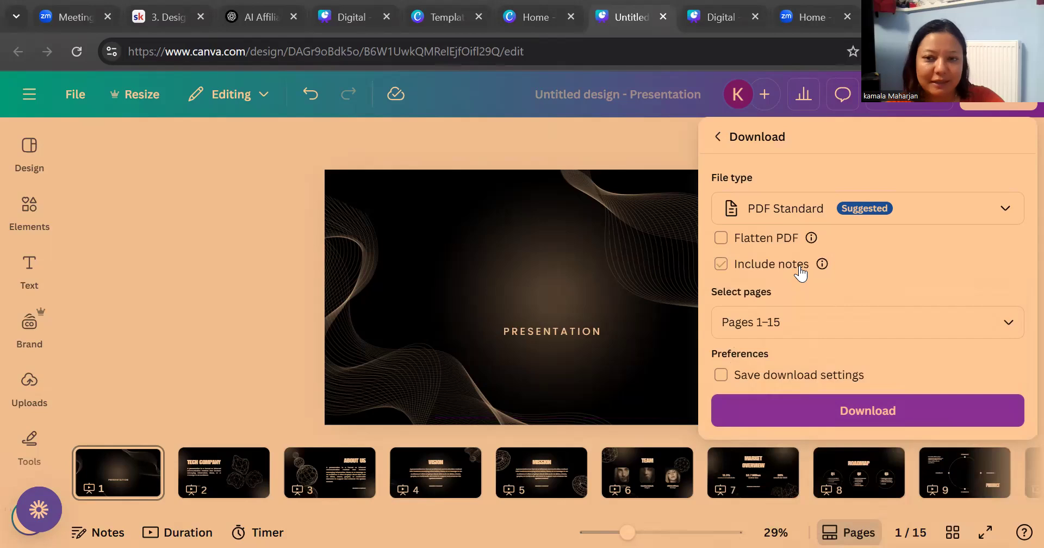
pyautogui.click(886, 412)
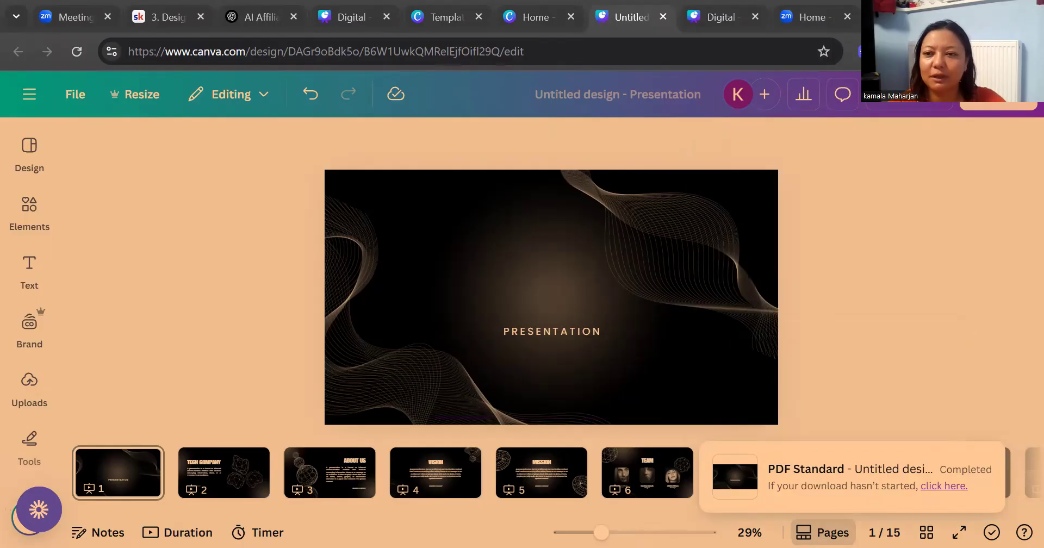
pyautogui.click(968, 52)
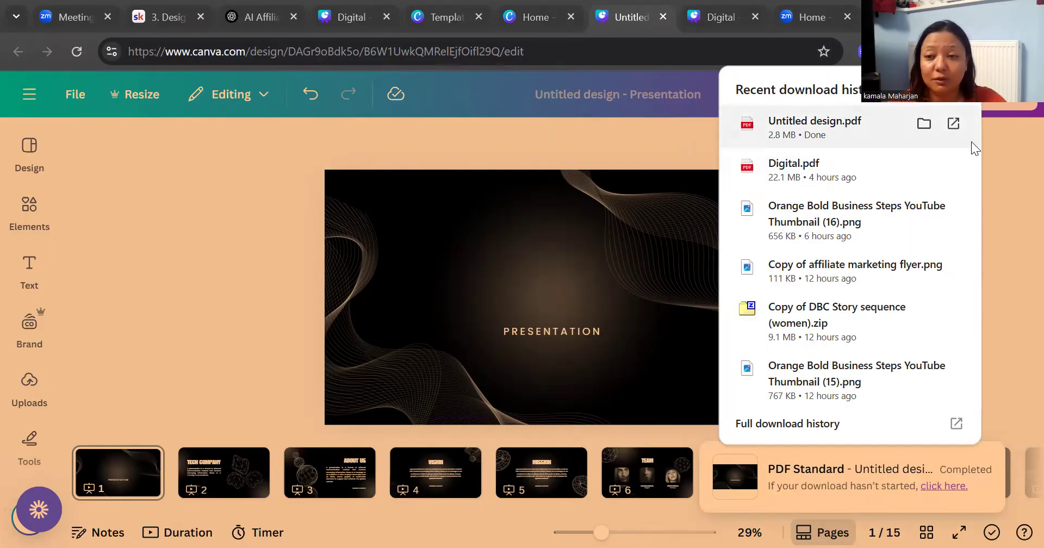
pyautogui.click(968, 52)
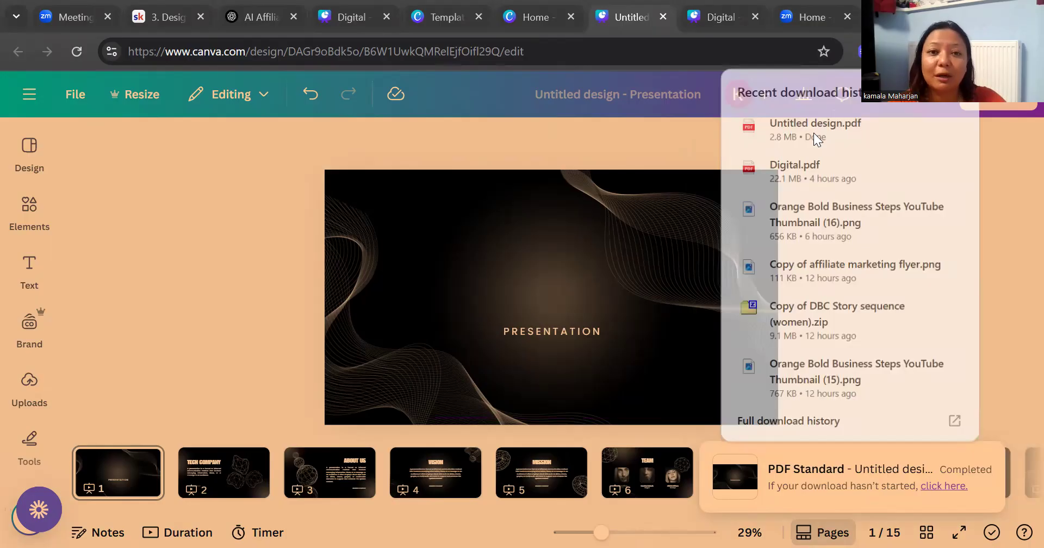
# - Rename the untitled presentation design as "Digital Marketing"
pyautogui.click(702, 97)
pyautogui.click(594, 96)
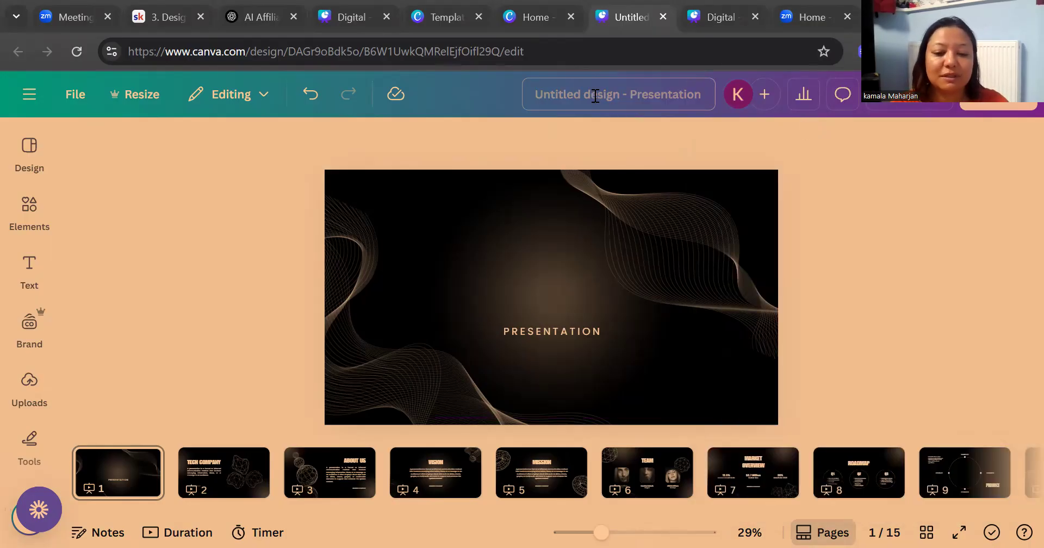
pyautogui.press('t')
pyautogui.click(594, 104)
pyautogui.write('Di')
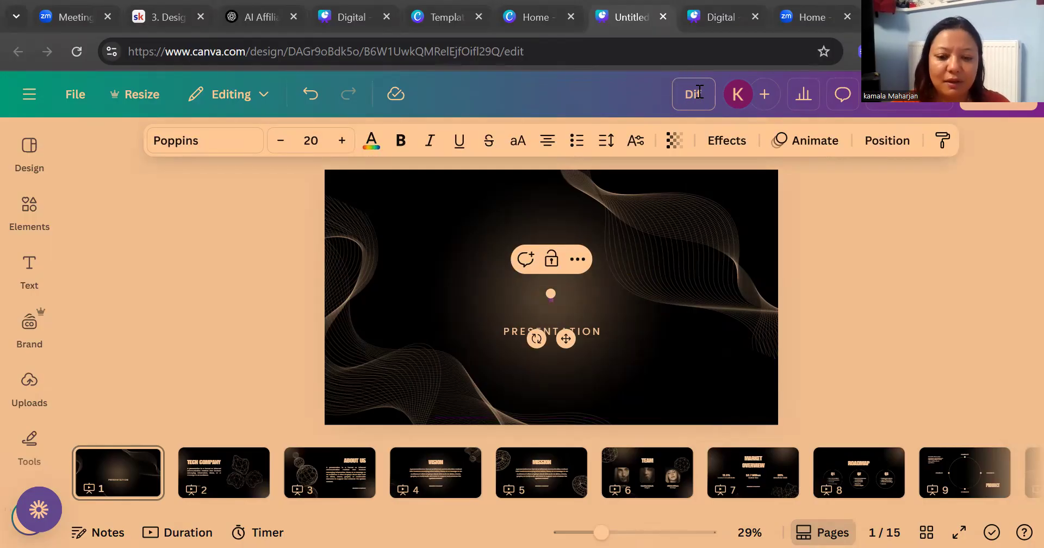
pyautogui.press('BackSpace')
pyautogui.write('igital')
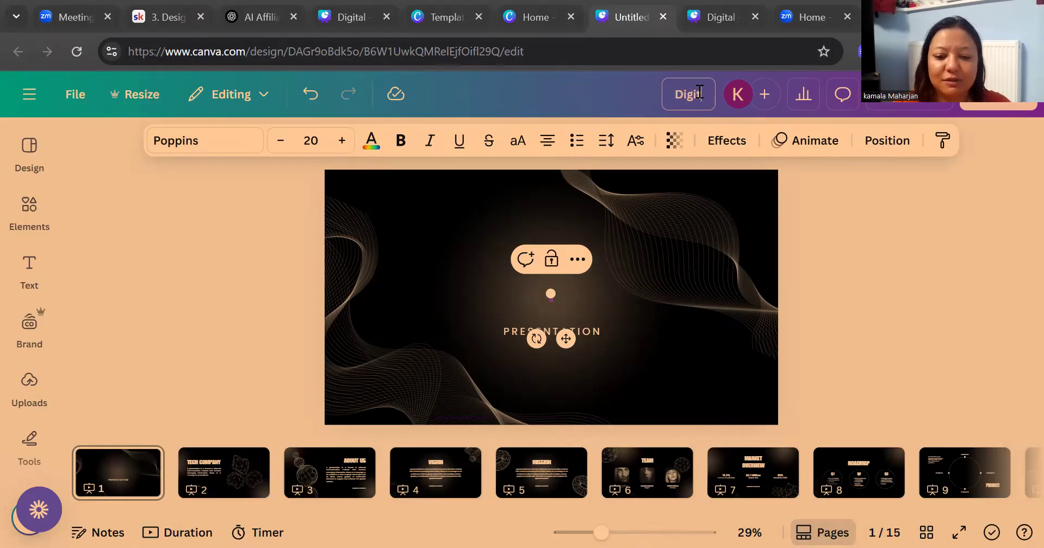
pyautogui.write(' Marketing')
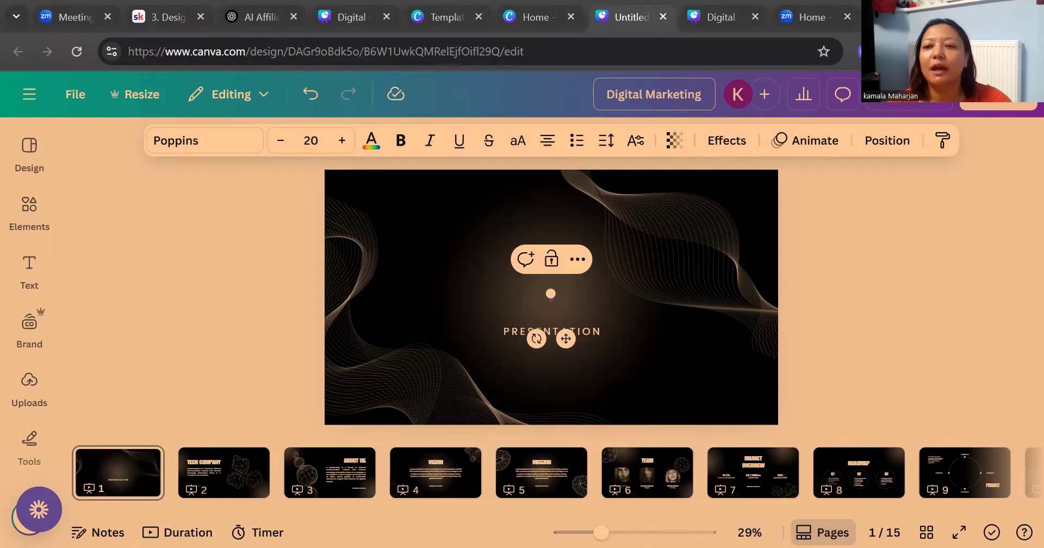
# - Examine the design's sharing options, including the access levels available for its link
pyautogui.click(1010, 103)
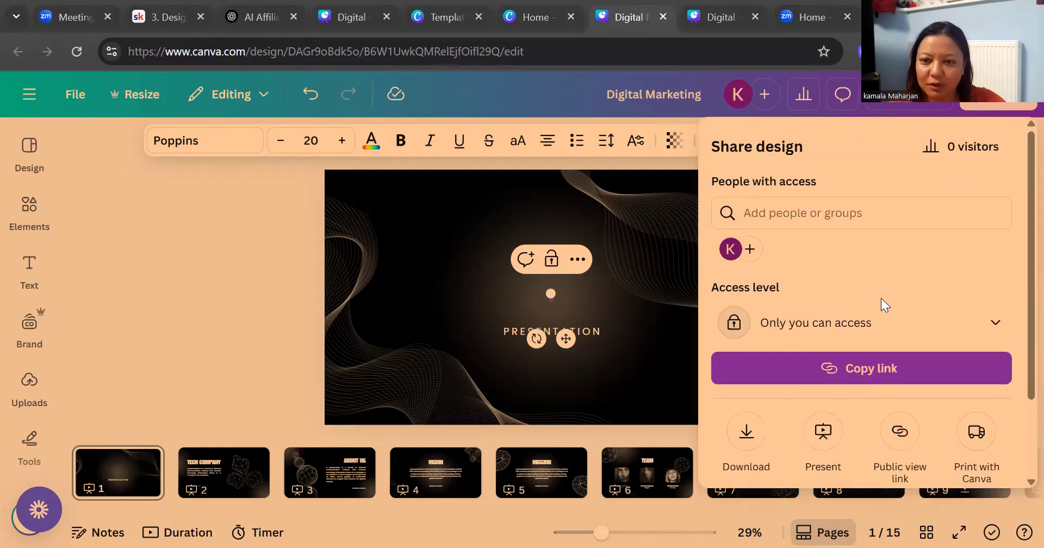
pyautogui.scroll(-2, 883, 303)
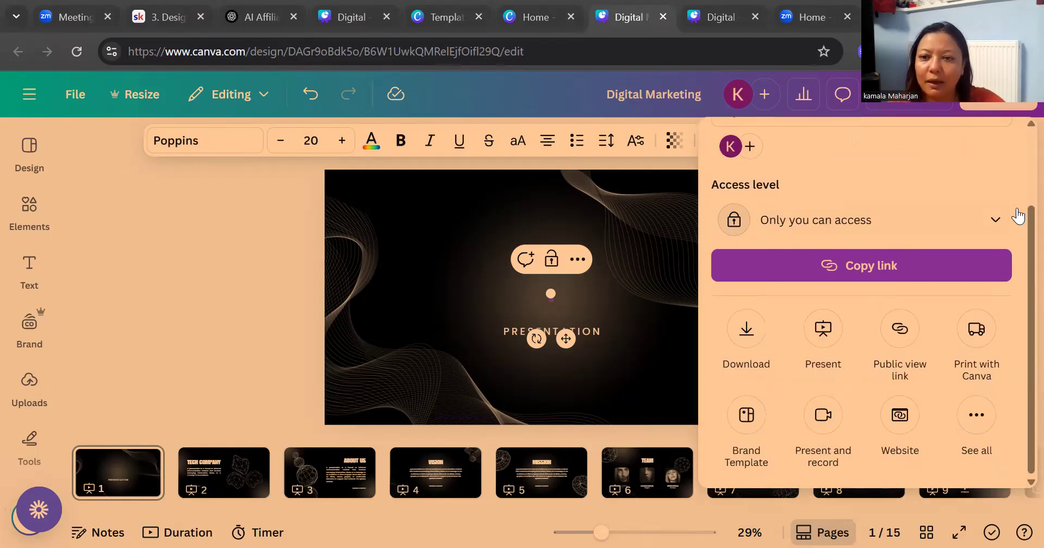
pyautogui.click(995, 221)
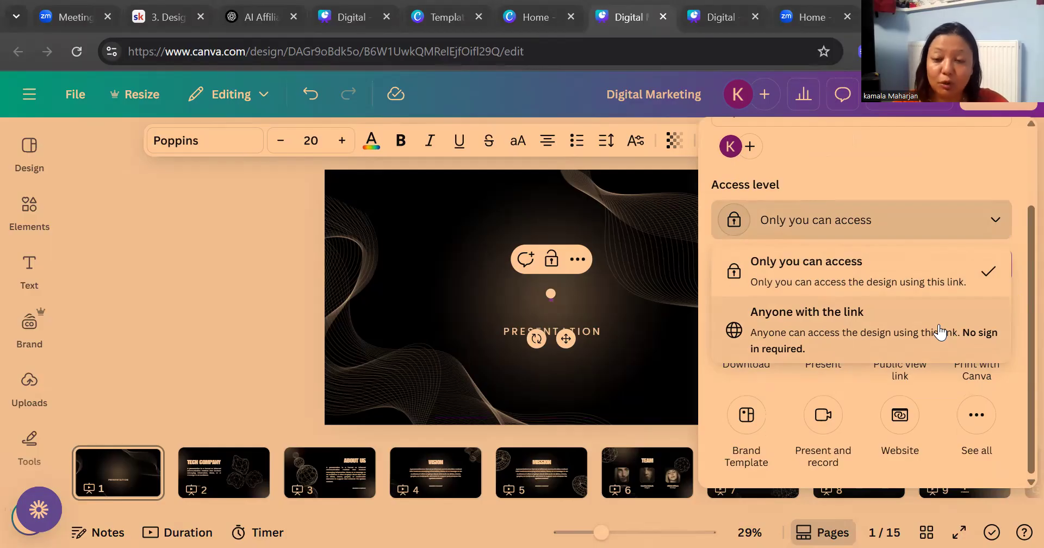
pyautogui.click(907, 148)
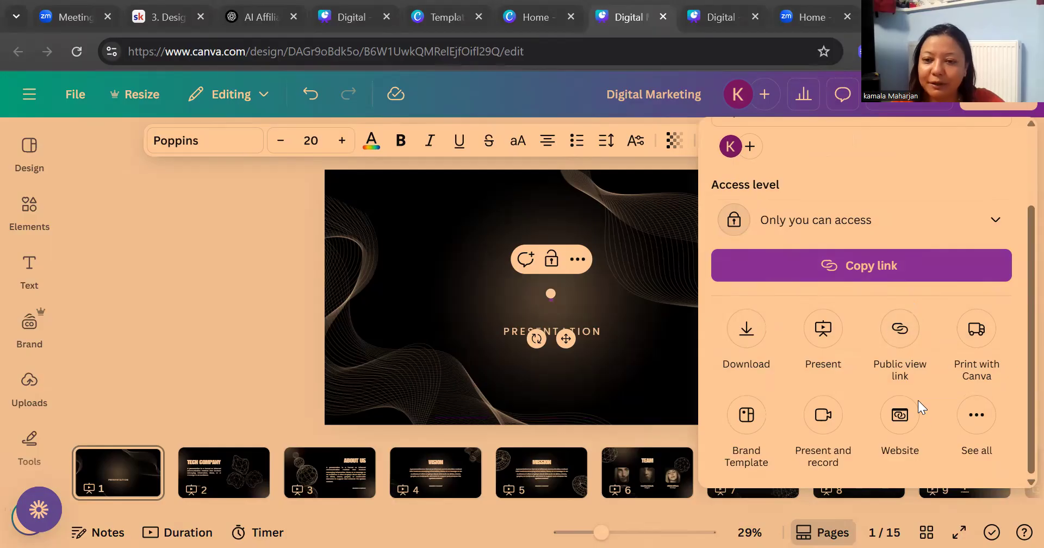
pyautogui.scroll(3, 921, 407)
pyautogui.click(196, 193)
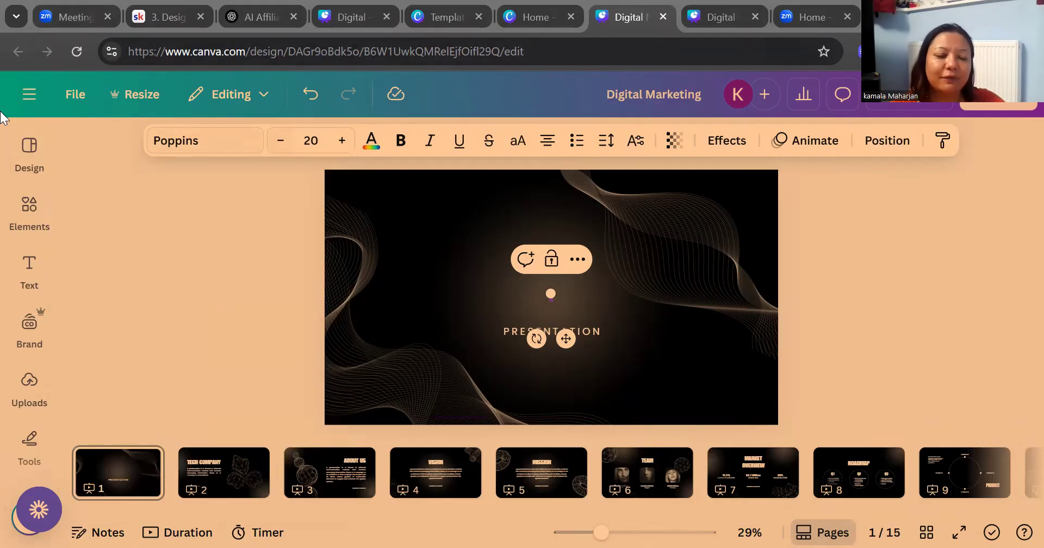
# - Return to the Canva home page and submit the prompt "Instagram reels" to Canva AI
pyautogui.click(31, 163)
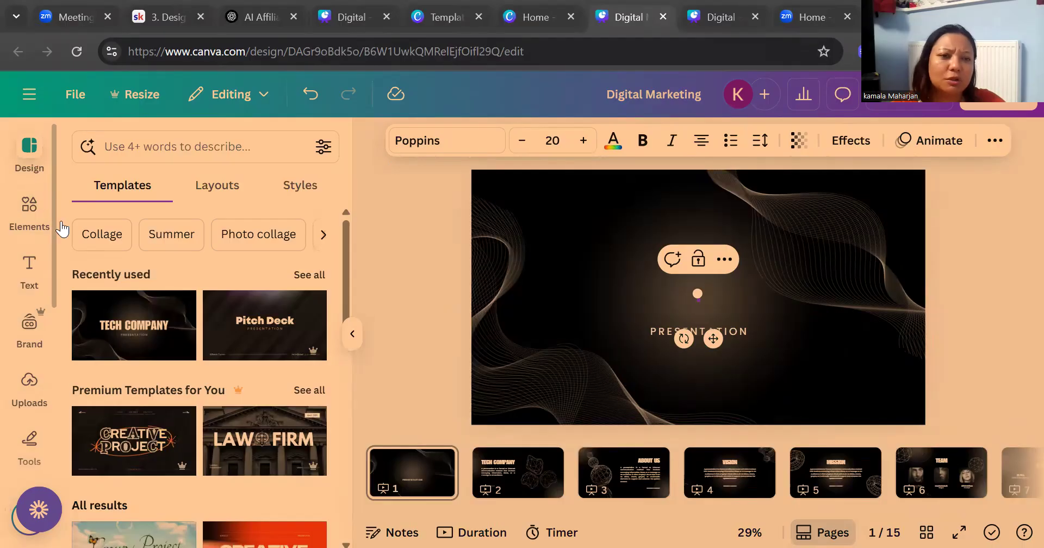
pyautogui.click(30, 88)
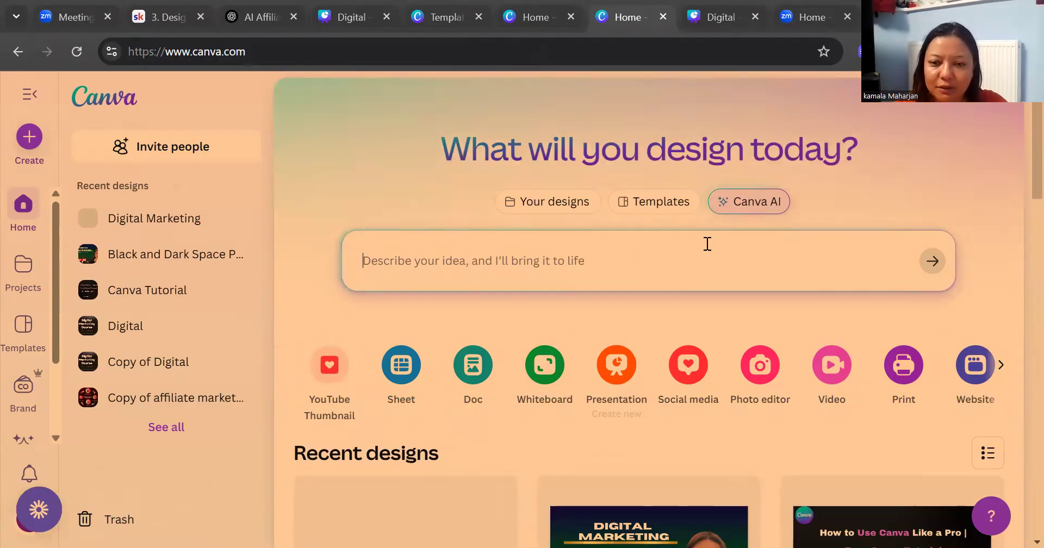
pyautogui.write('Instagram')
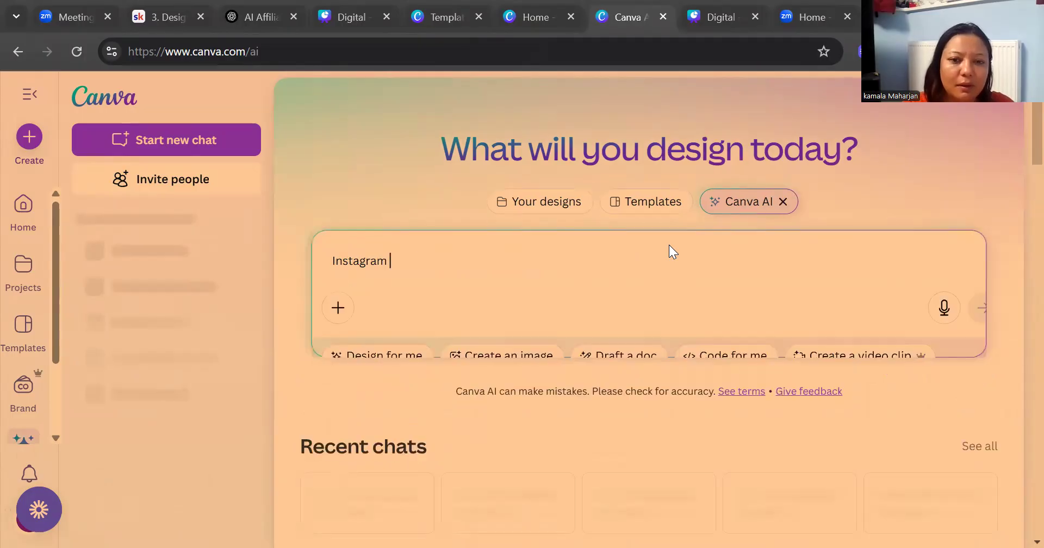
pyautogui.write(' reels')
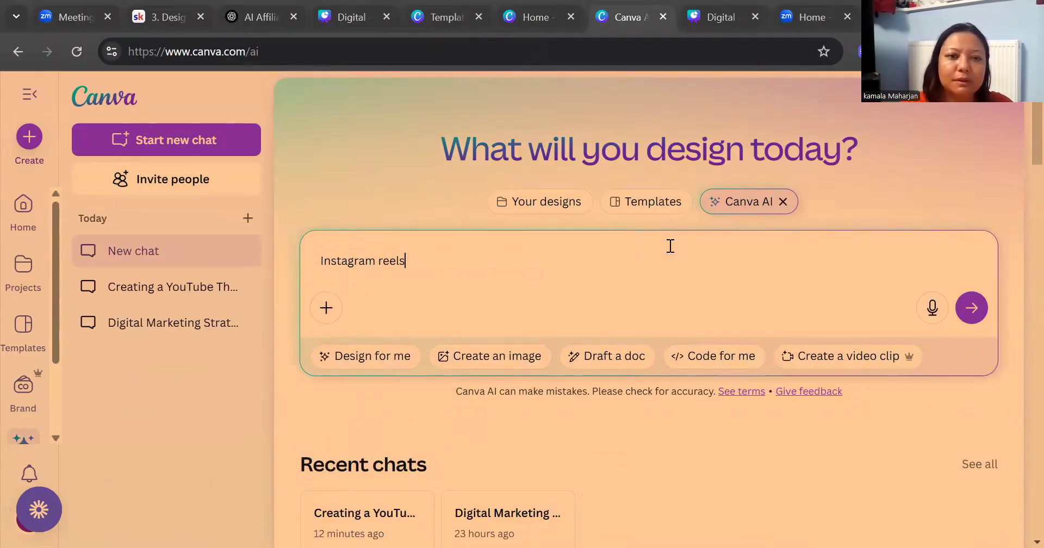
pyautogui.press('Return')
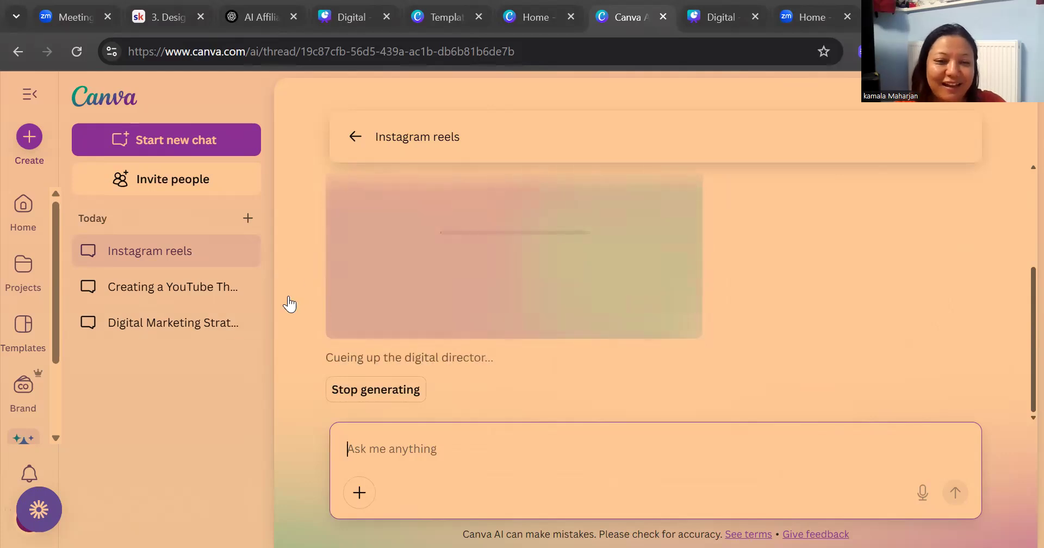
# - Search the Canva templates for "Instagram reels", correcting the spelling of "instagram" in the query to "Instagram"
pyautogui.click(11, 342)
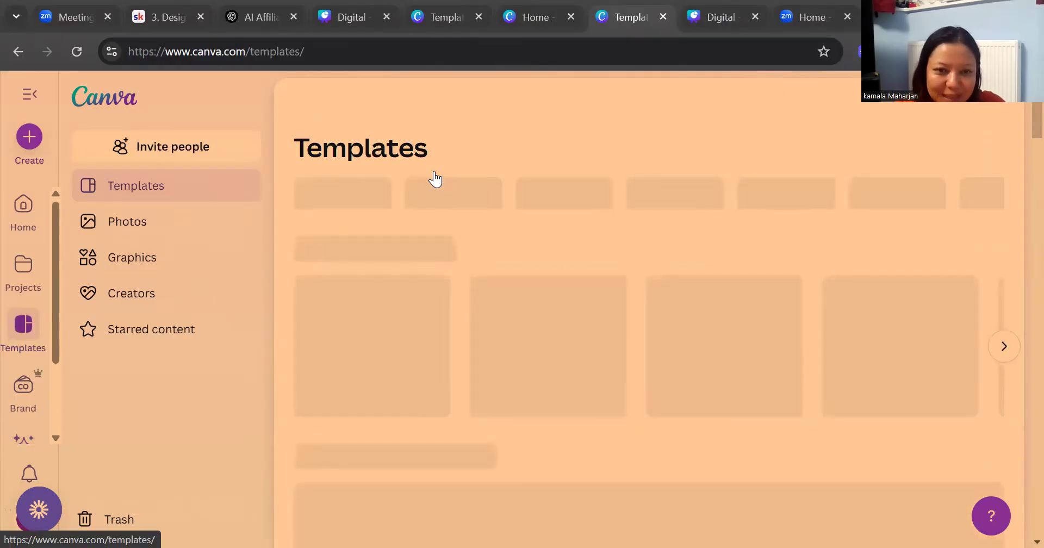
pyautogui.click(673, 113)
pyautogui.write('instagram reels')
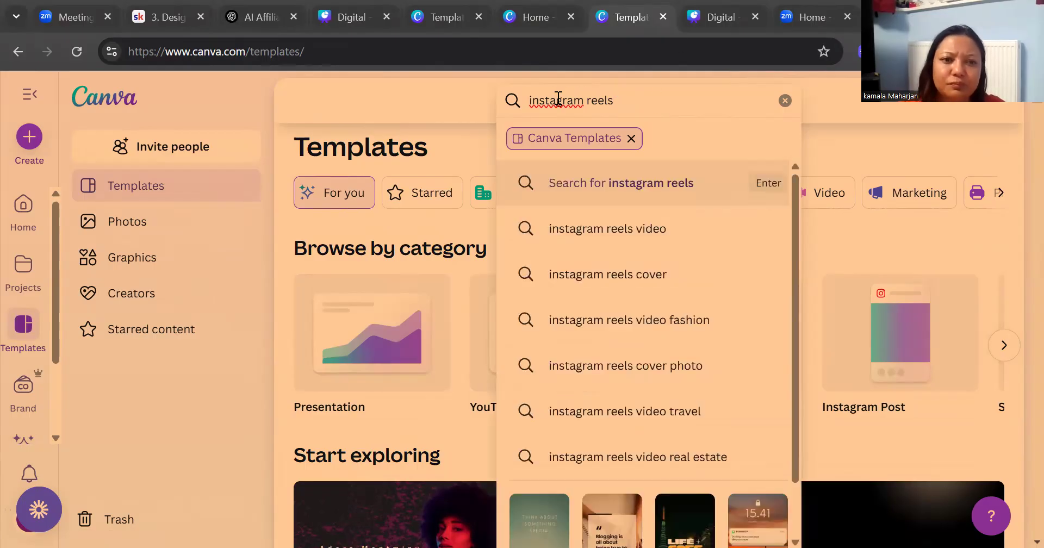
pyautogui.rightClick(559, 100)
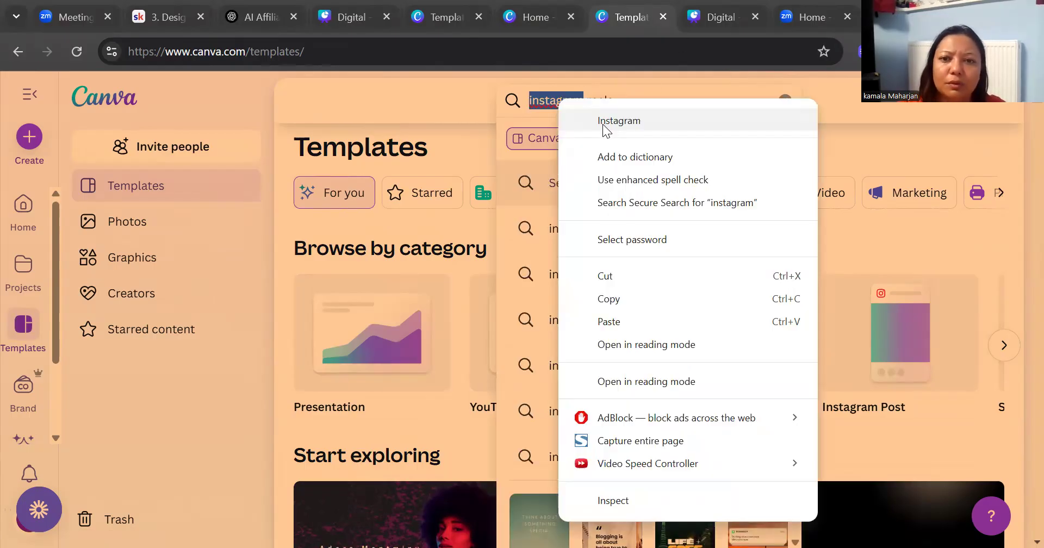
pyautogui.click(601, 122)
pyautogui.press('Return')
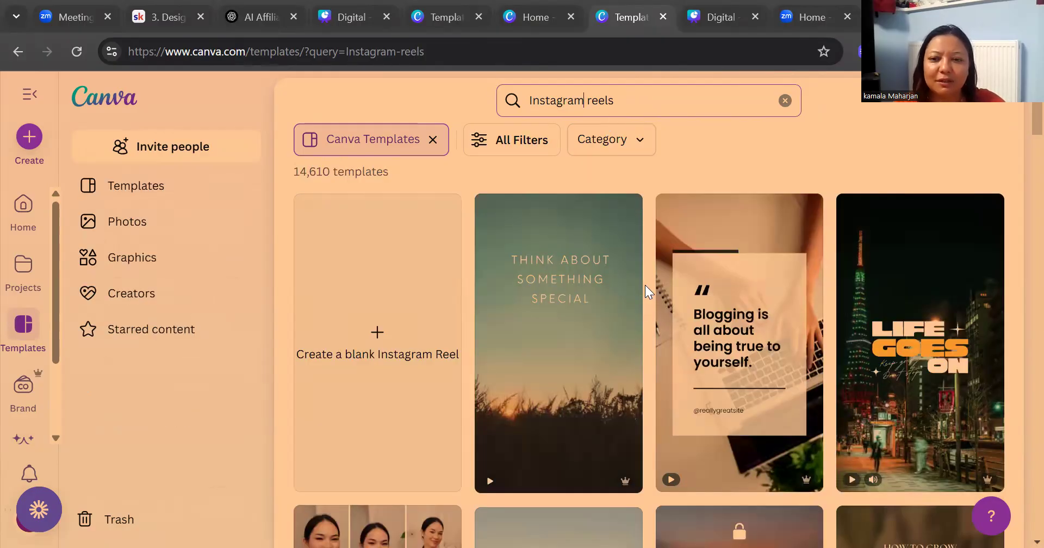
# - Choose the beach video template "Blue Beige Light Motivational Self Love Music Instagram Reels Video" and open it for customising
pyautogui.scroll(-6, 645, 285)
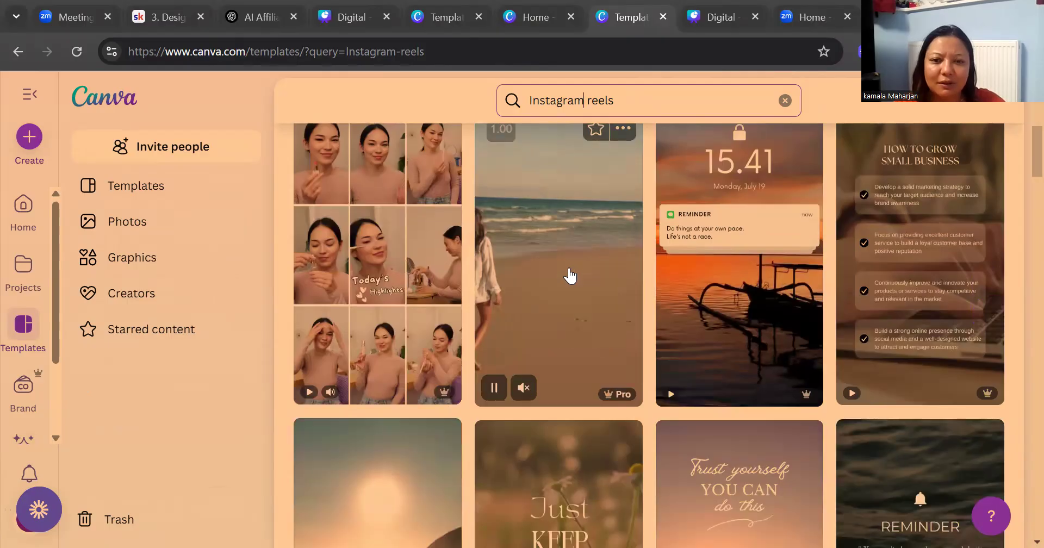
pyautogui.click(569, 275)
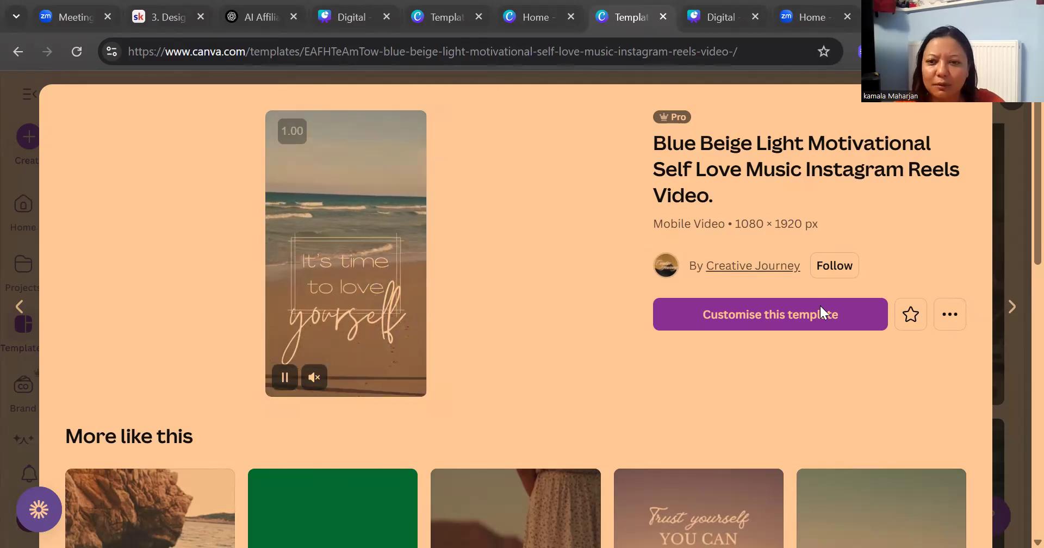
pyautogui.click(808, 326)
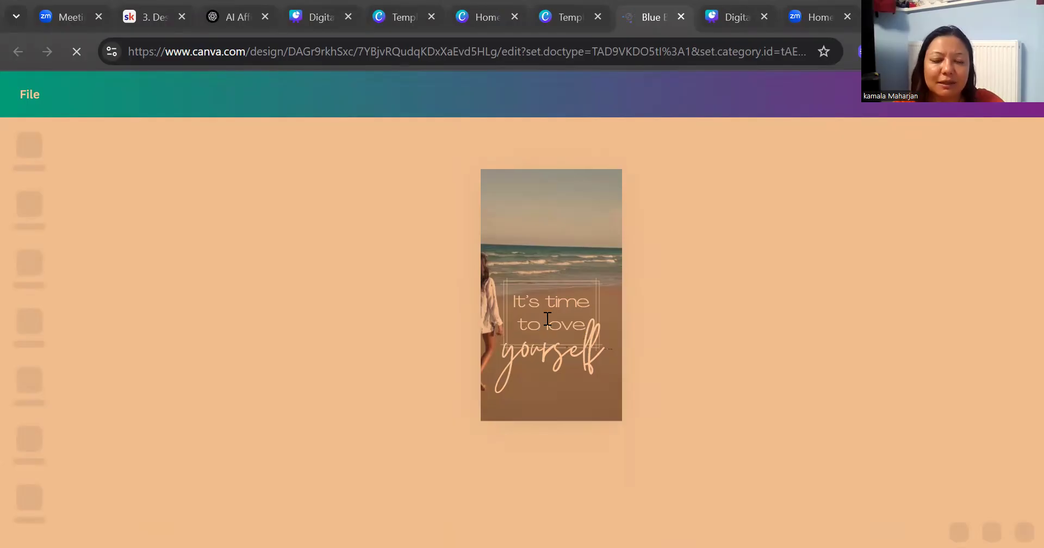
# - Add a blank page after the beach clip in the timeline and trim the beach clip to 5.0 seconds
pyautogui.click(597, 340)
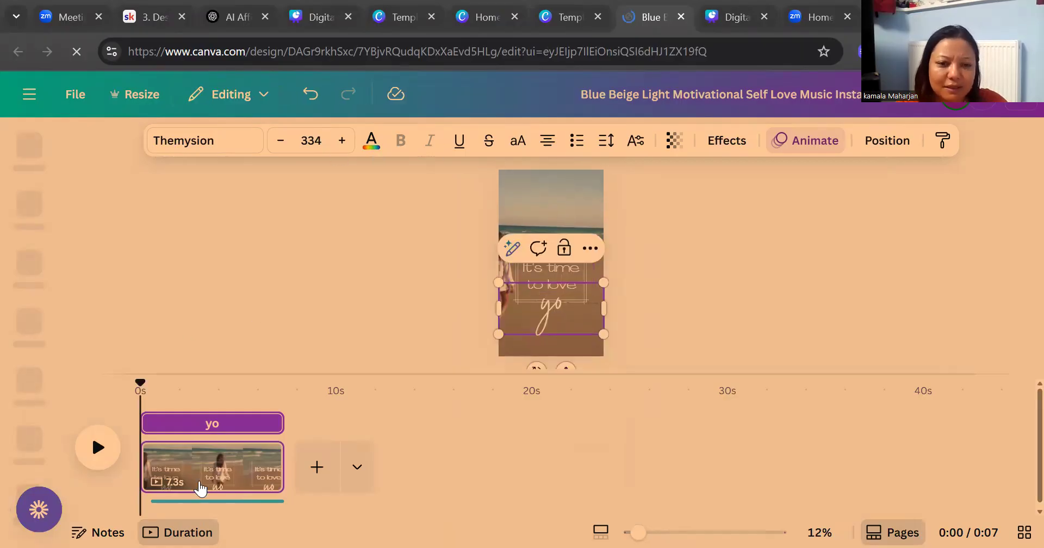
pyautogui.click(323, 473)
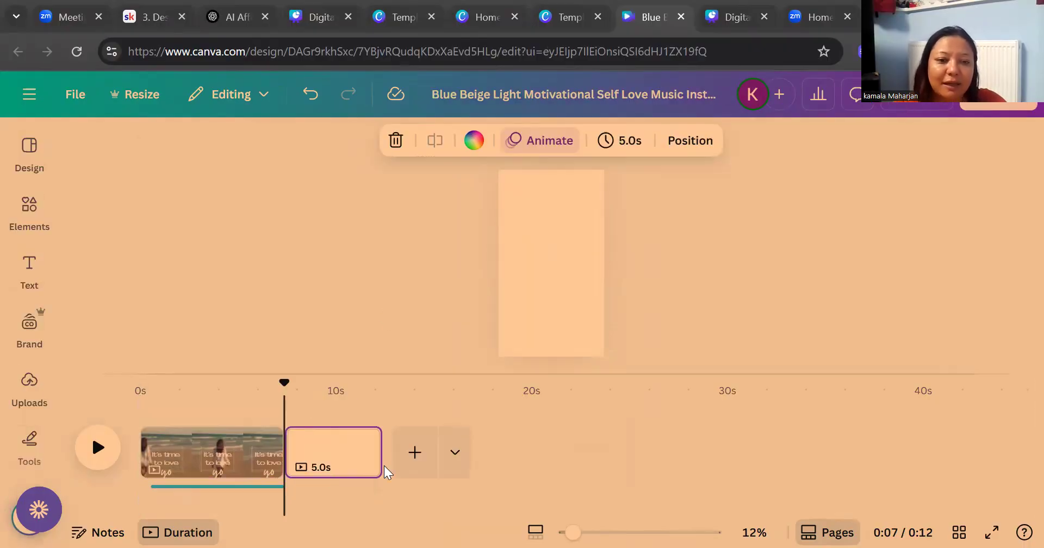
pyautogui.click(225, 445)
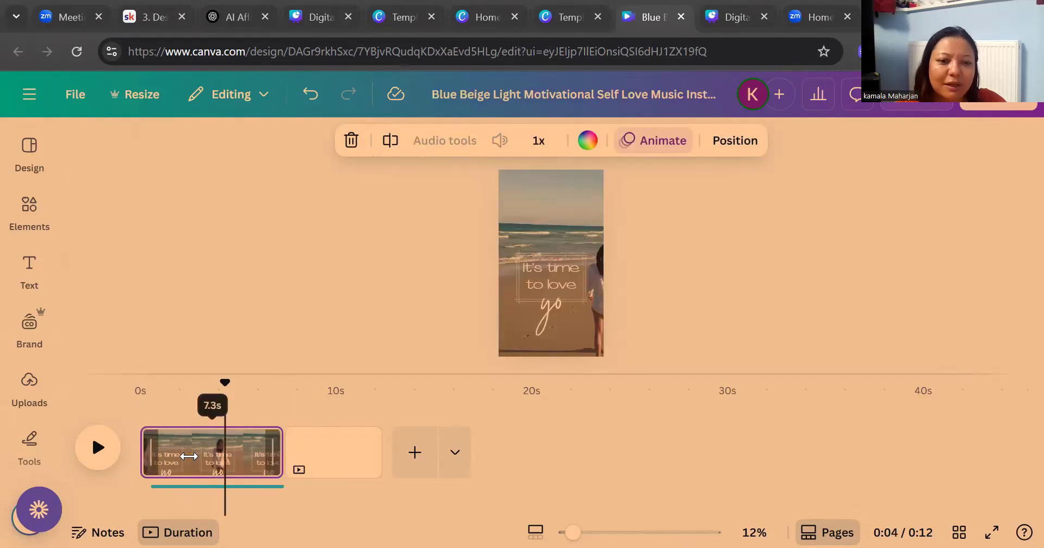
pyautogui.moveTo(169, 457); pyautogui.dragTo(327, 447)
pyautogui.click(419, 521)
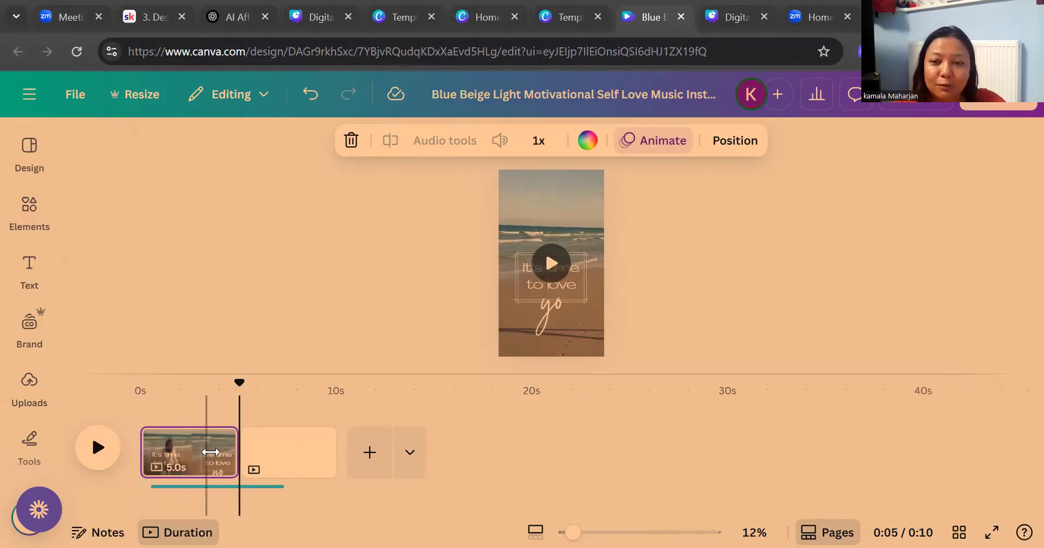
pyautogui.click(211, 452)
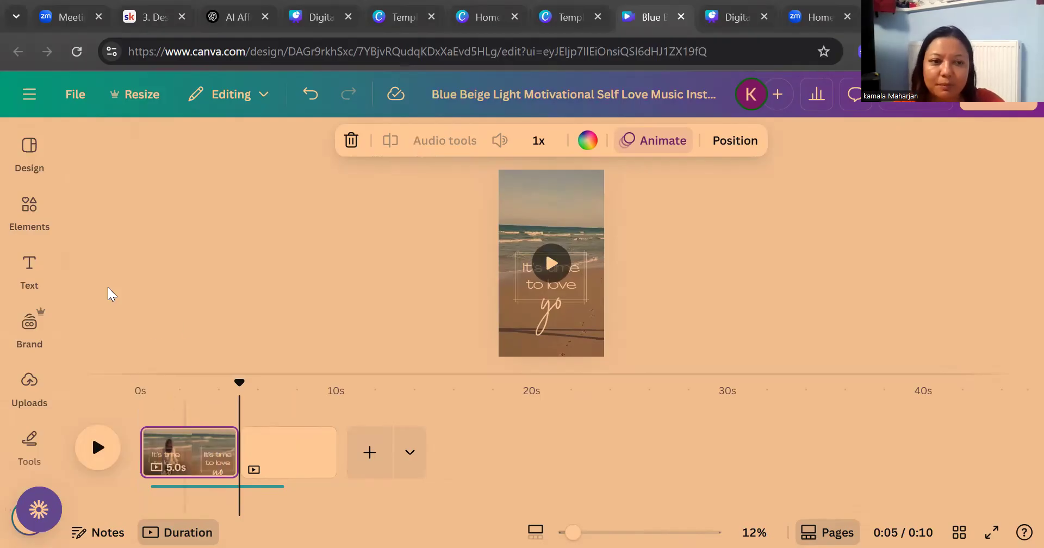
pyautogui.click(42, 285)
pyautogui.click(441, 281)
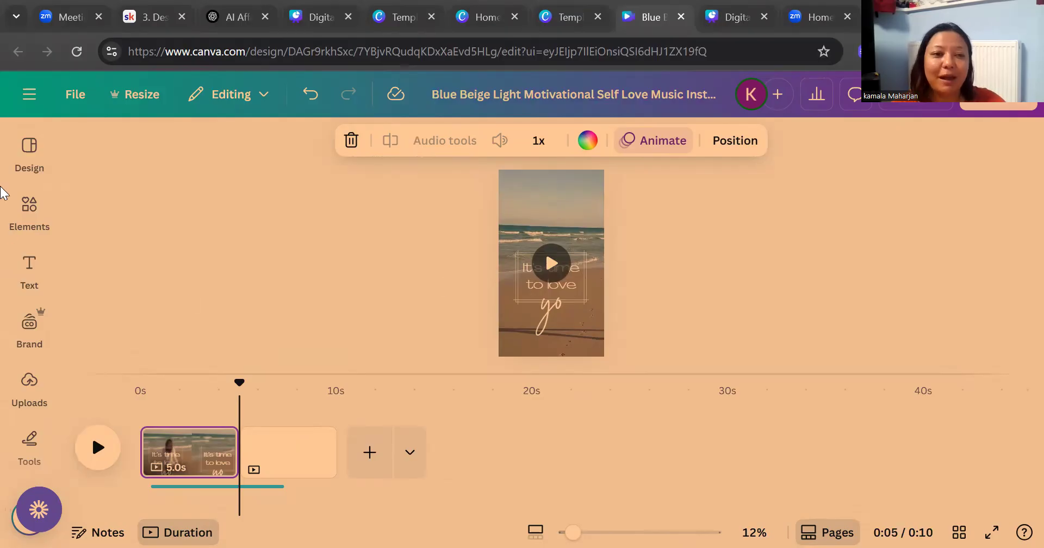
pyautogui.click(30, 155)
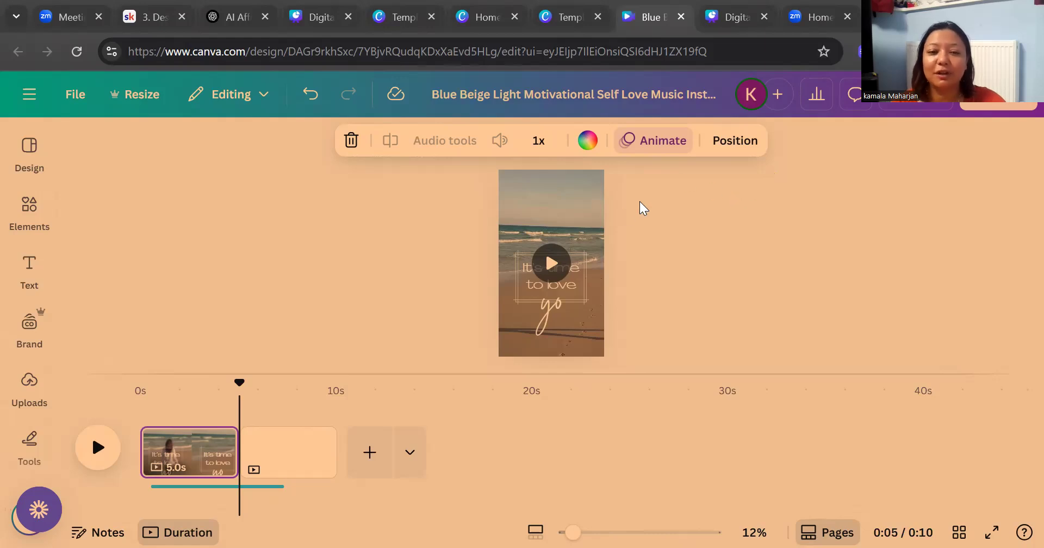
# - Delete the beach clip from the reel's timeline and open the collection of apps for the design
pyautogui.click(352, 140)
pyautogui.click(393, 141)
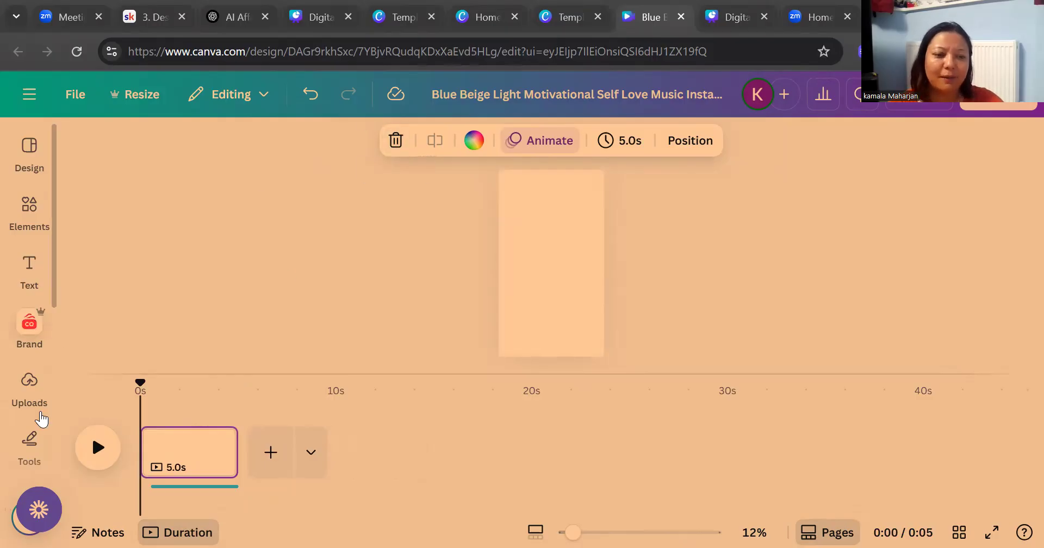
pyautogui.click(36, 403)
pyautogui.click(438, 334)
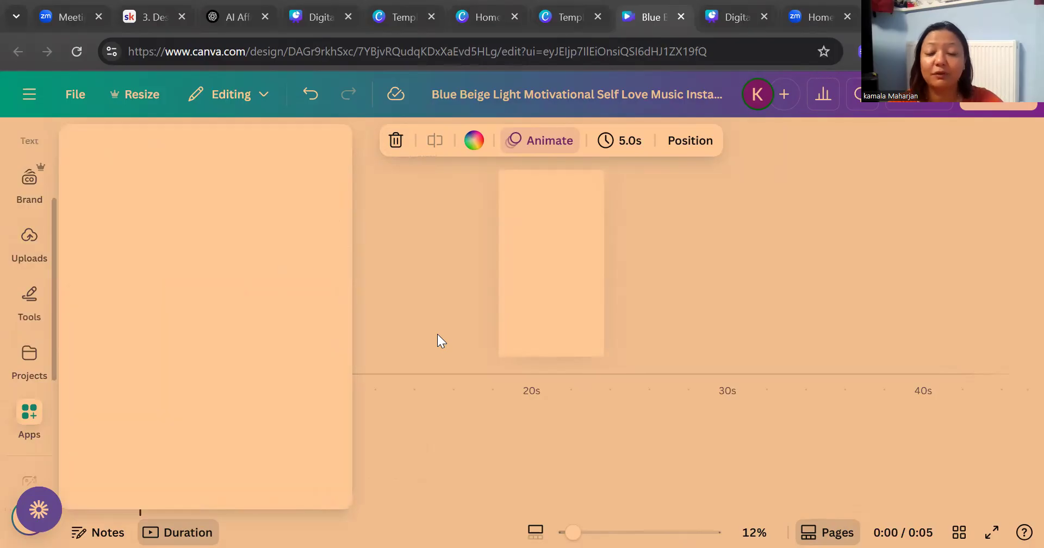